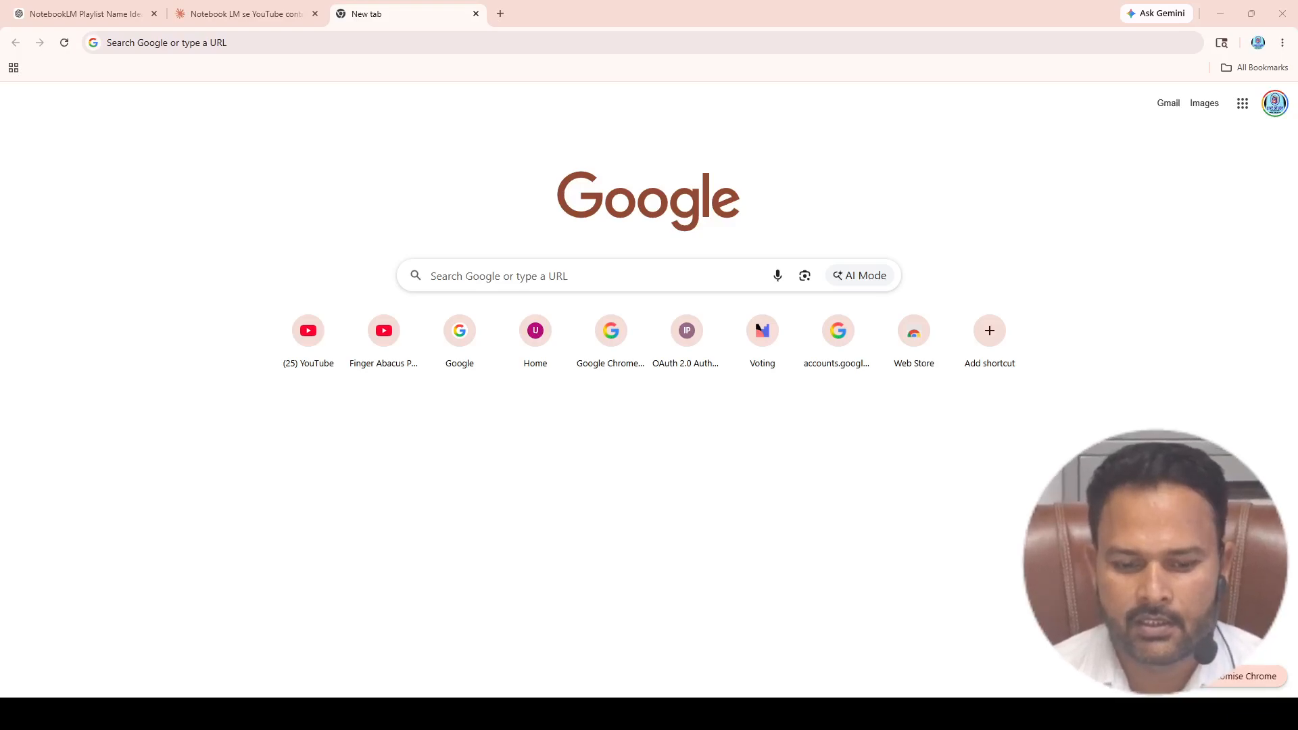
Step: Search Google for "notebook lm"
{"action": "left_click", "coordinate": [107, 42]}
{"action": "left_click", "coordinate": [458, 273]}
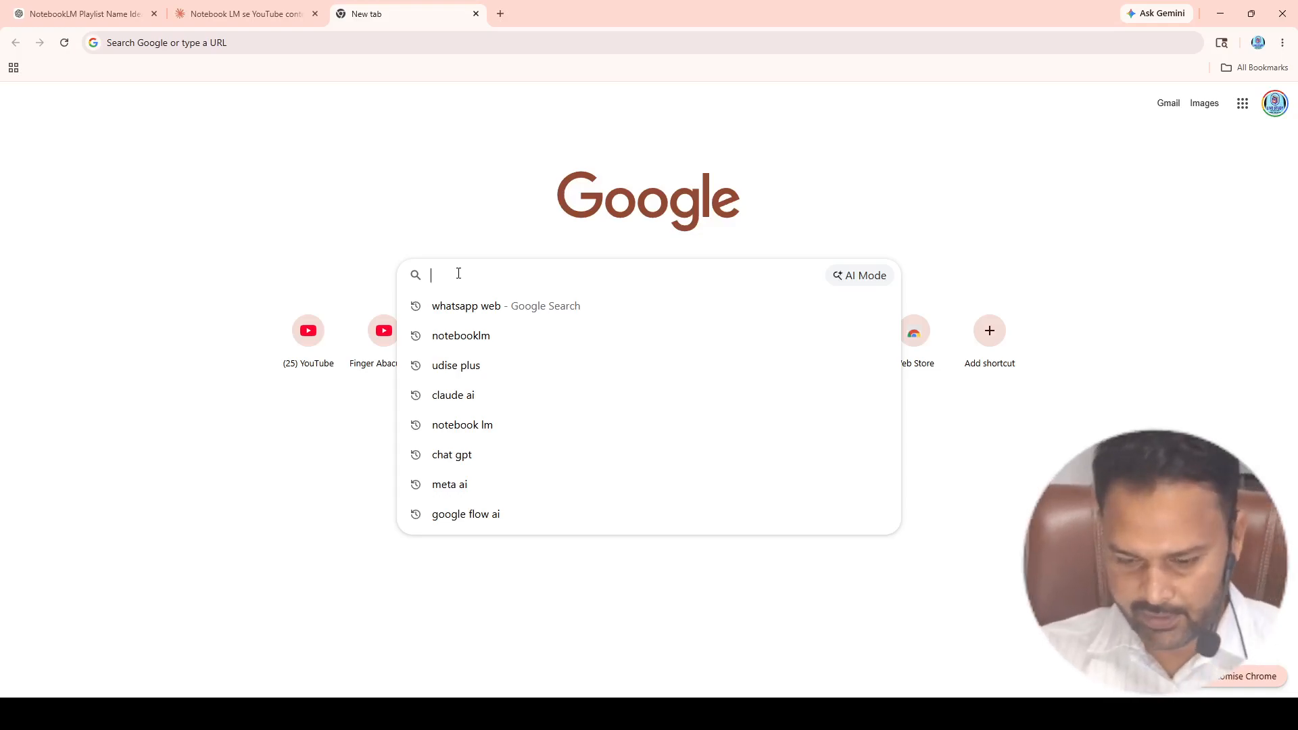
{"action": "type", "text": "noteb"}
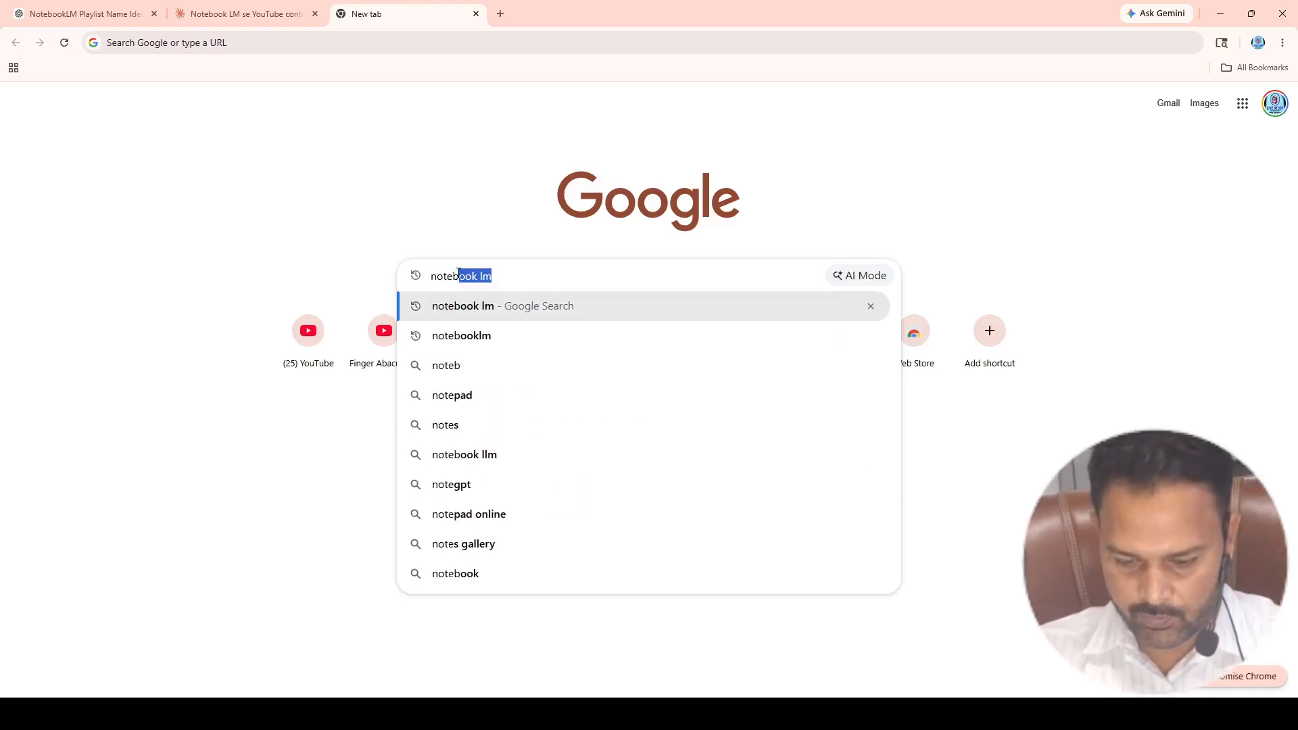
{"action": "type", "text": "ook lm"}
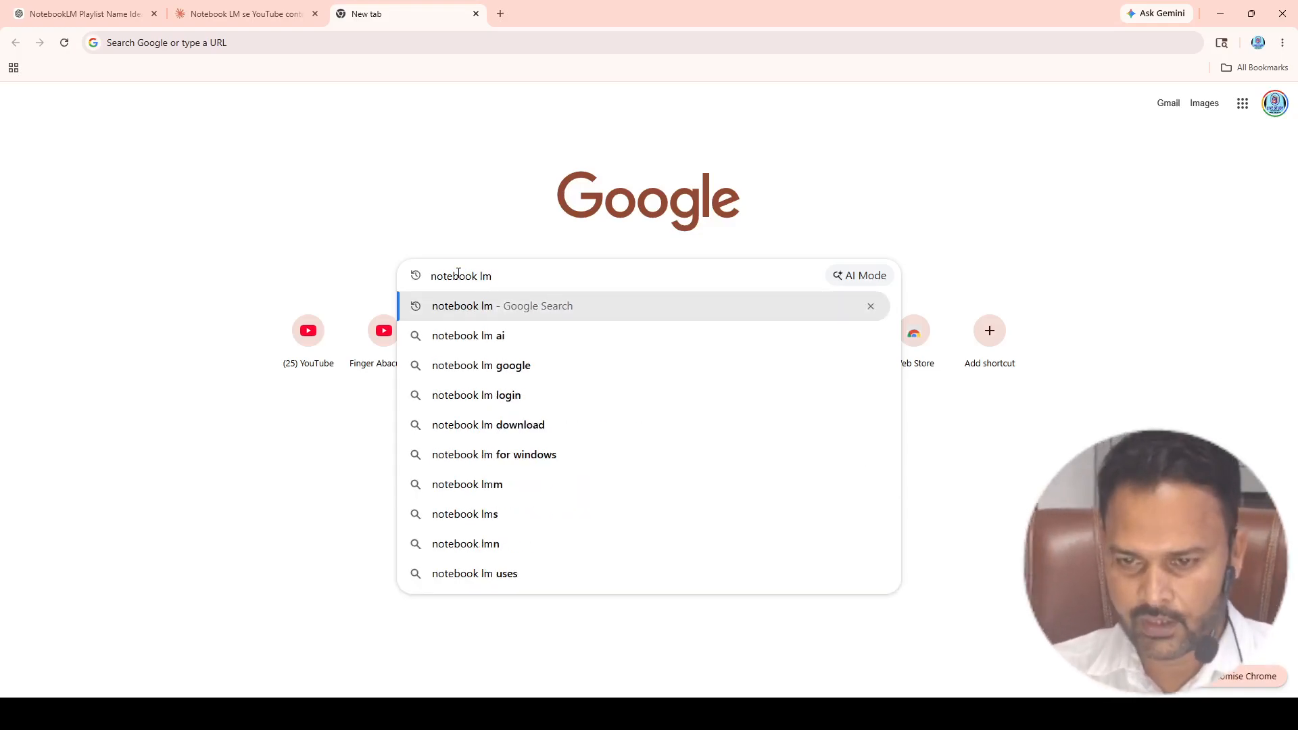
{"action": "left_click", "coordinate": [484, 311]}
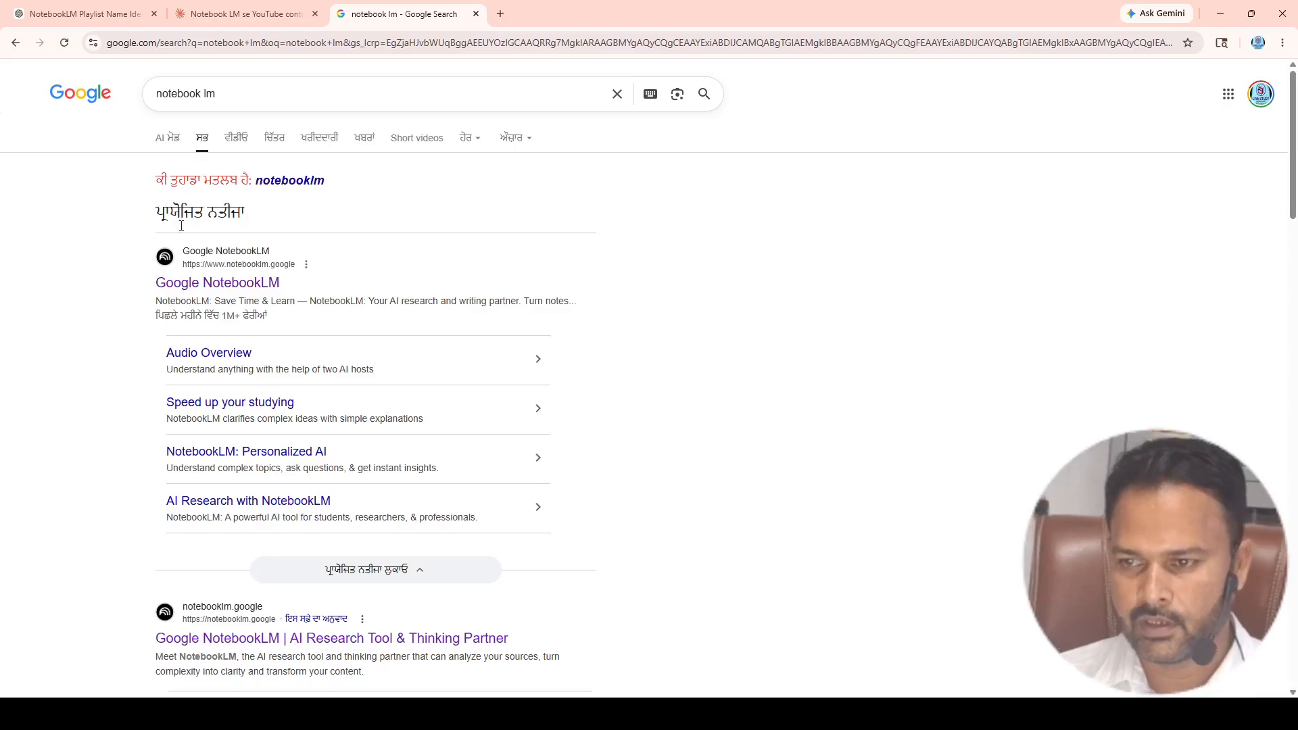
Step: Open the Google NotebookLM site, launch the app and create a new notebook
{"action": "left_click", "coordinate": [226, 289]}
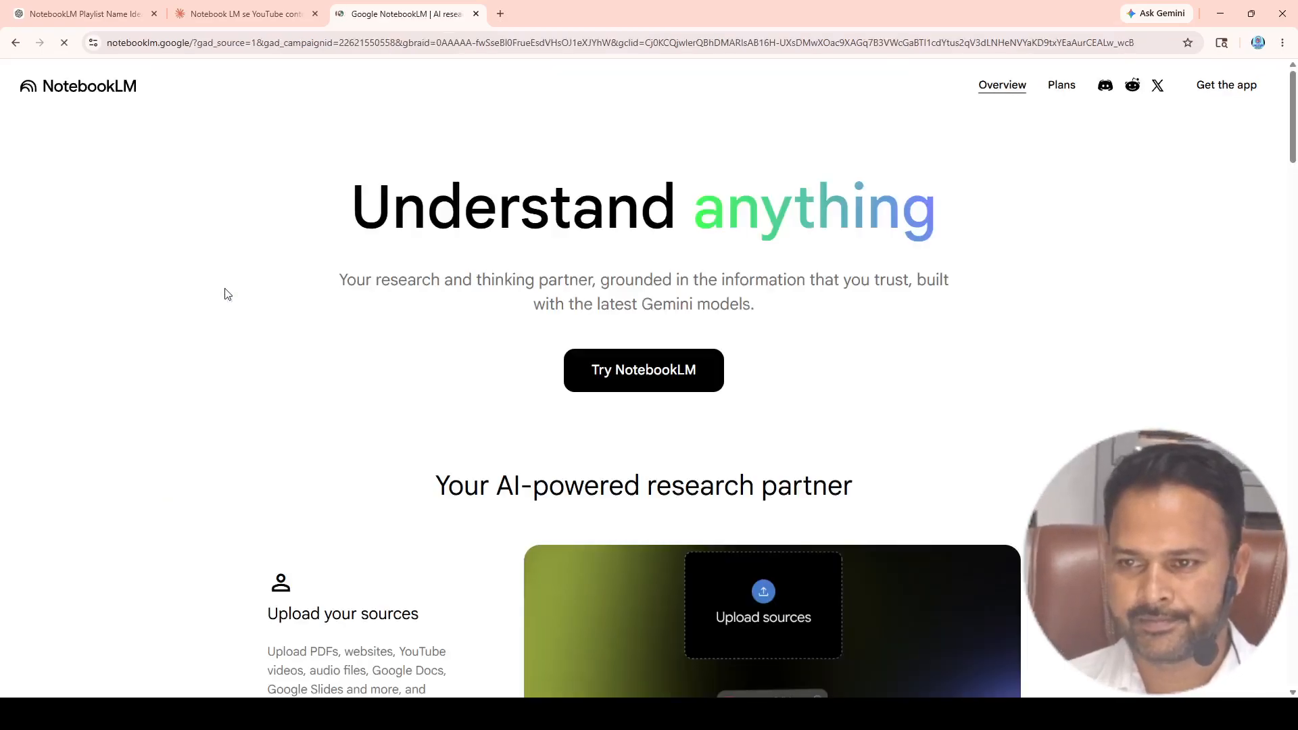
{"action": "left_click", "coordinate": [624, 372]}
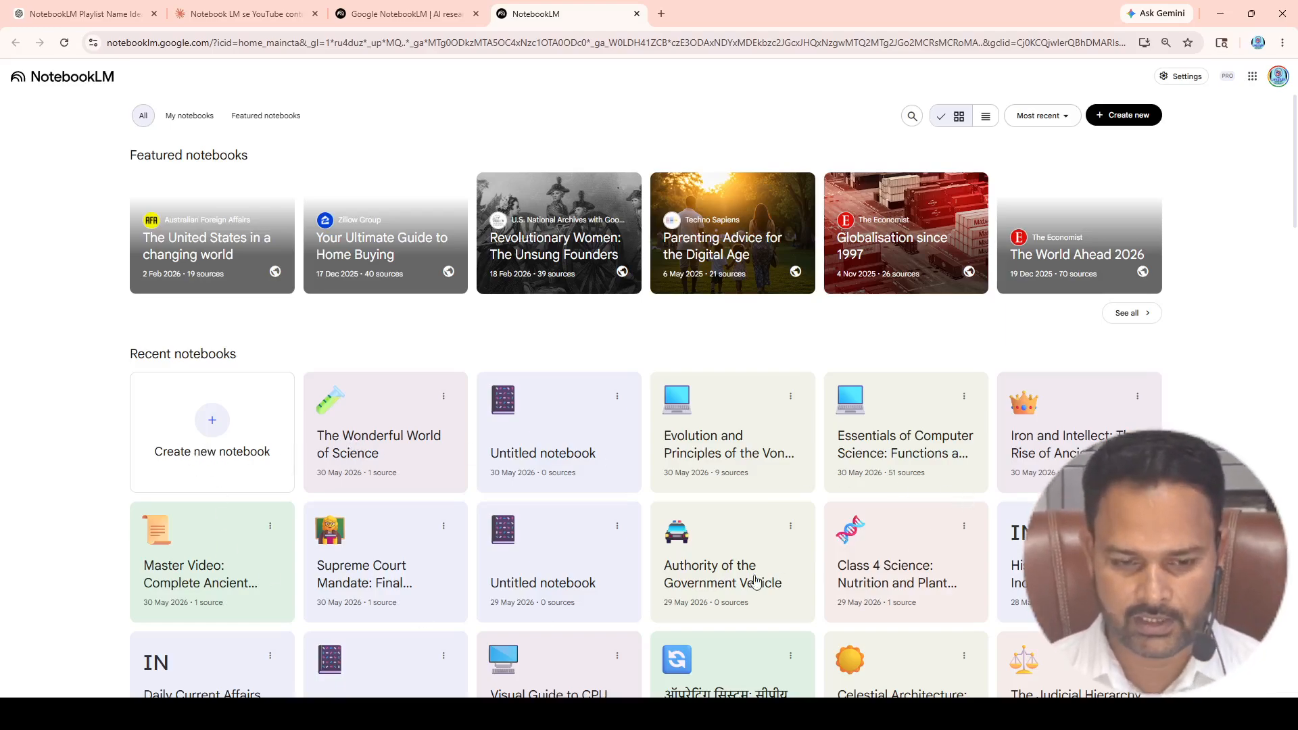
{"action": "left_click", "coordinate": [1119, 116]}
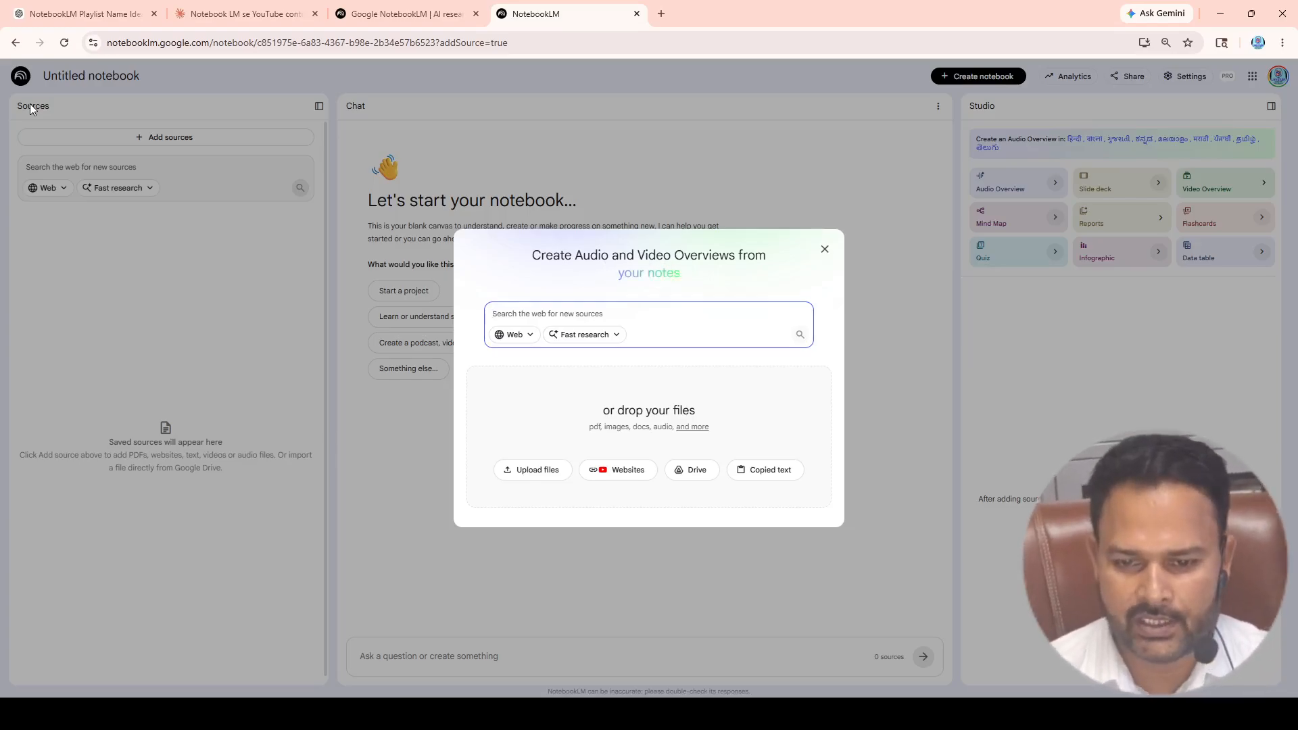
Step: Examine the file upload option for adding sources to the new notebook, leaving without choosing a file
{"action": "left_click", "coordinate": [192, 144]}
{"action": "left_click", "coordinate": [180, 140]}
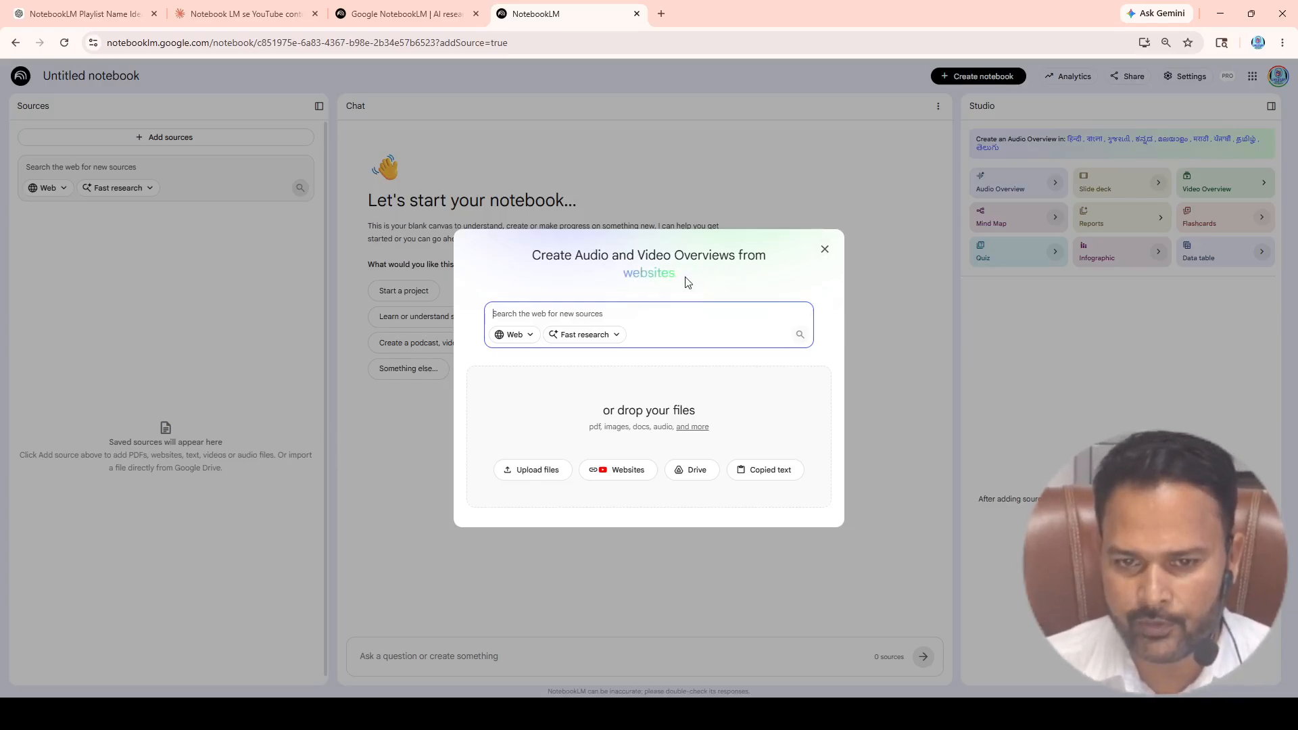
{"action": "left_click", "coordinate": [539, 473]}
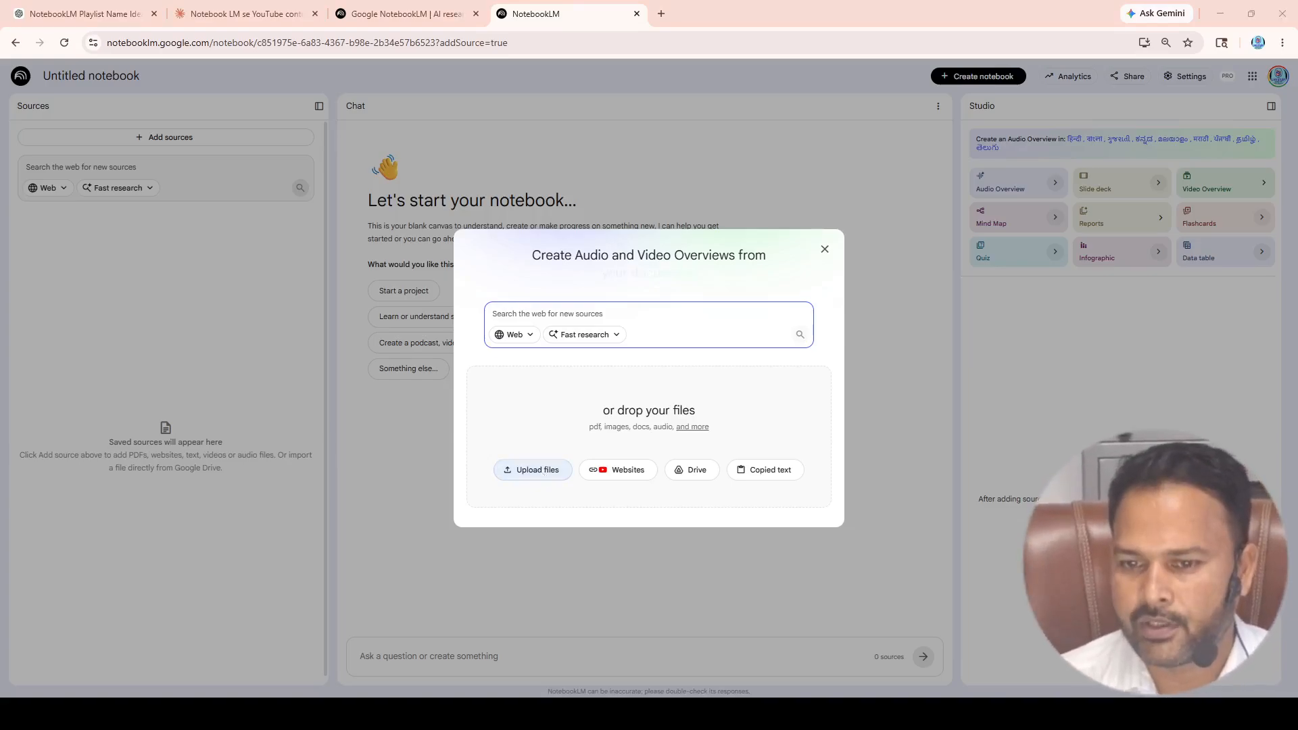
{"action": "left_click", "coordinate": [1280, 13]}
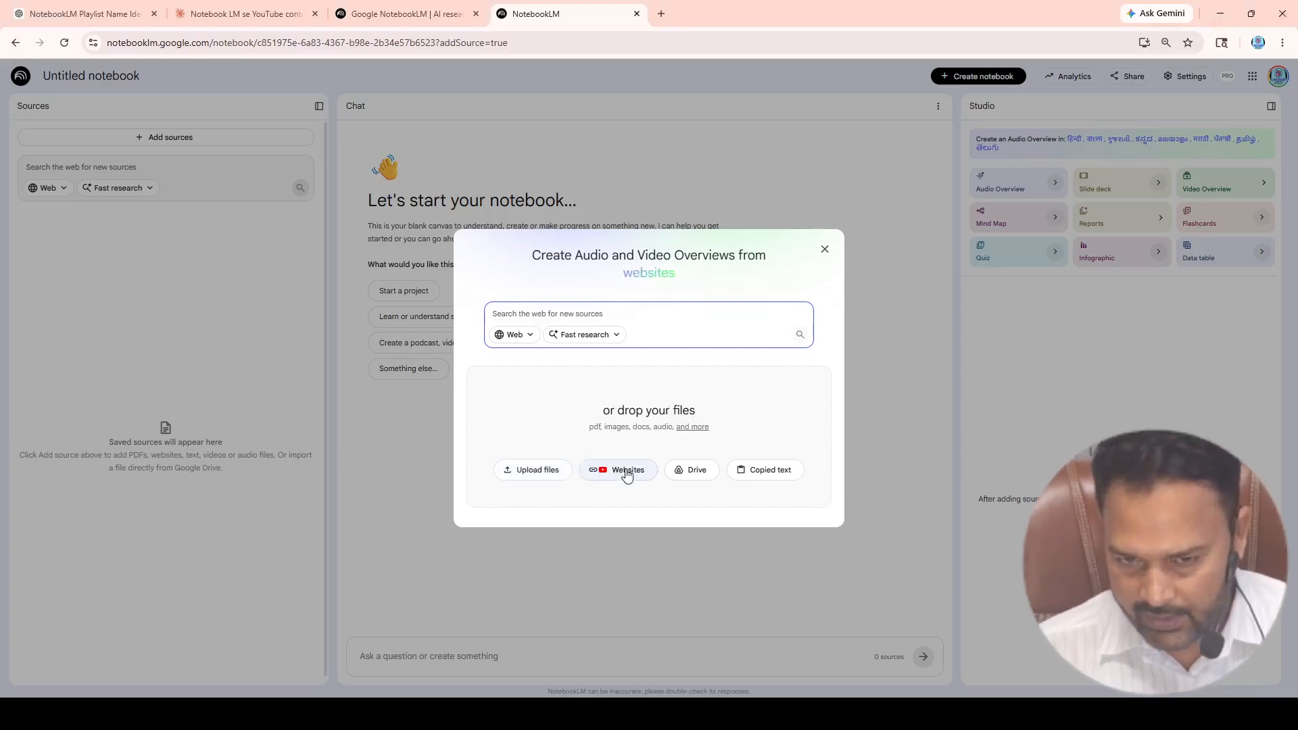
Step: Examine the website and YouTube URL source option and its import rules, closing it without adding a link
{"action": "left_click", "coordinate": [628, 473]}
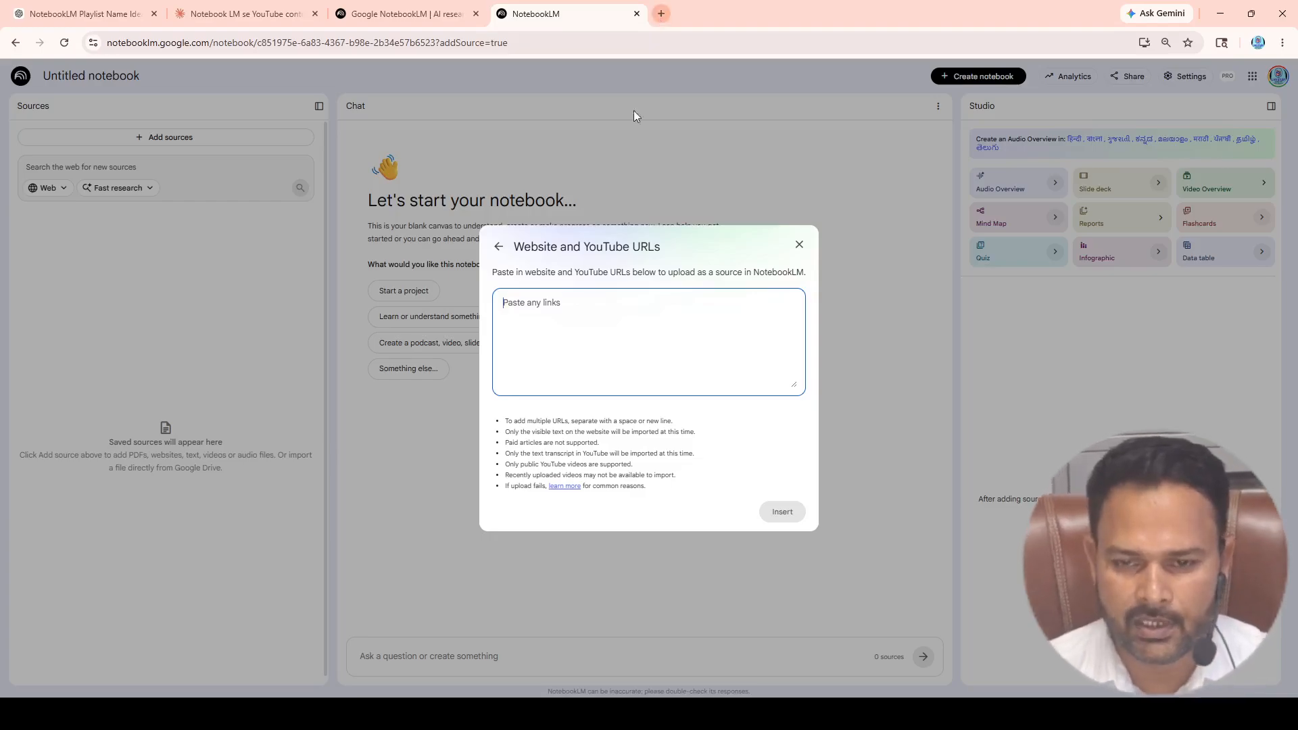
{"action": "left_click", "coordinate": [531, 38]}
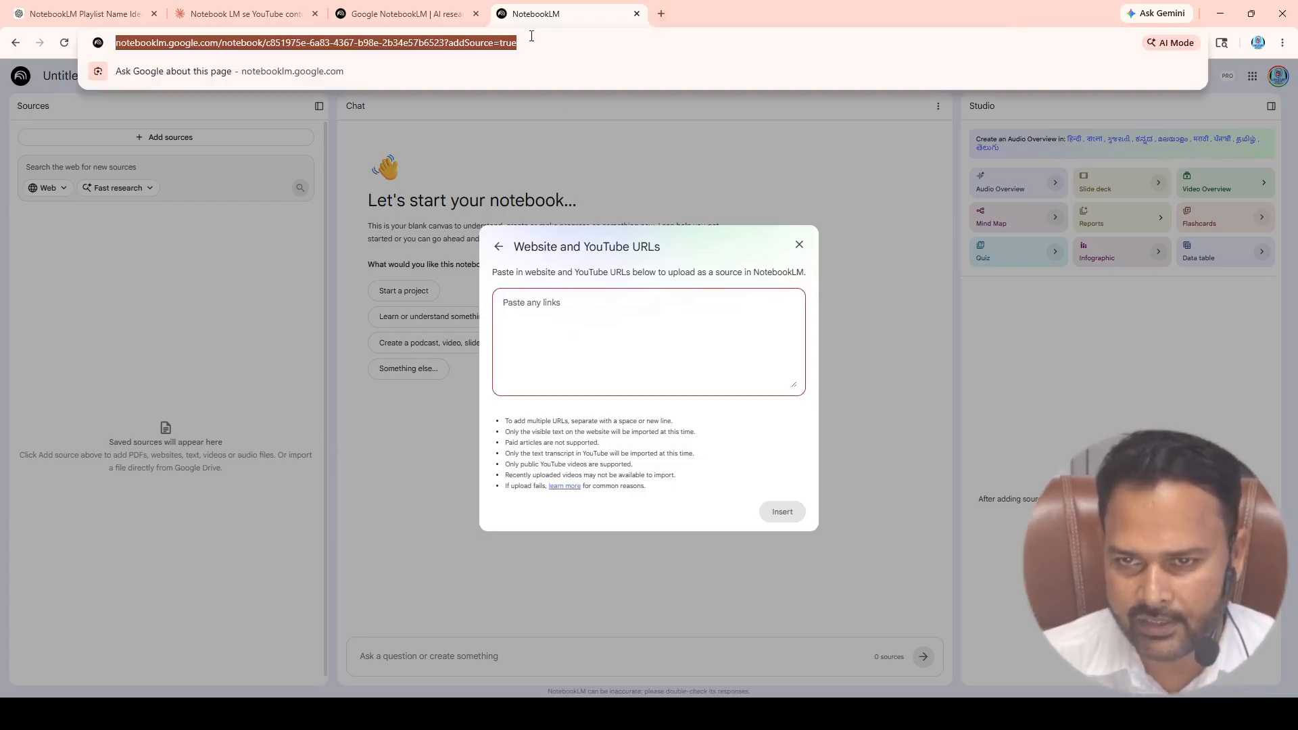
{"action": "left_click", "coordinate": [576, 300]}
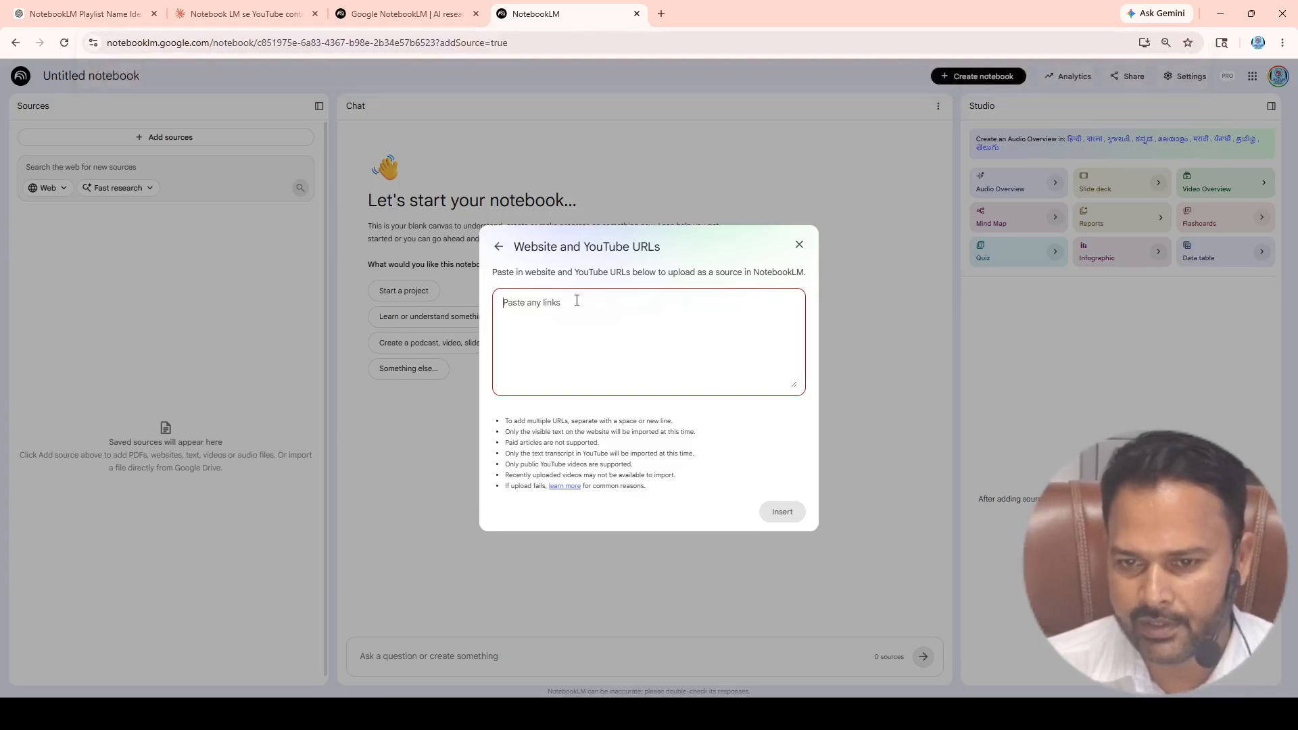
{"action": "left_click", "coordinate": [799, 245]}
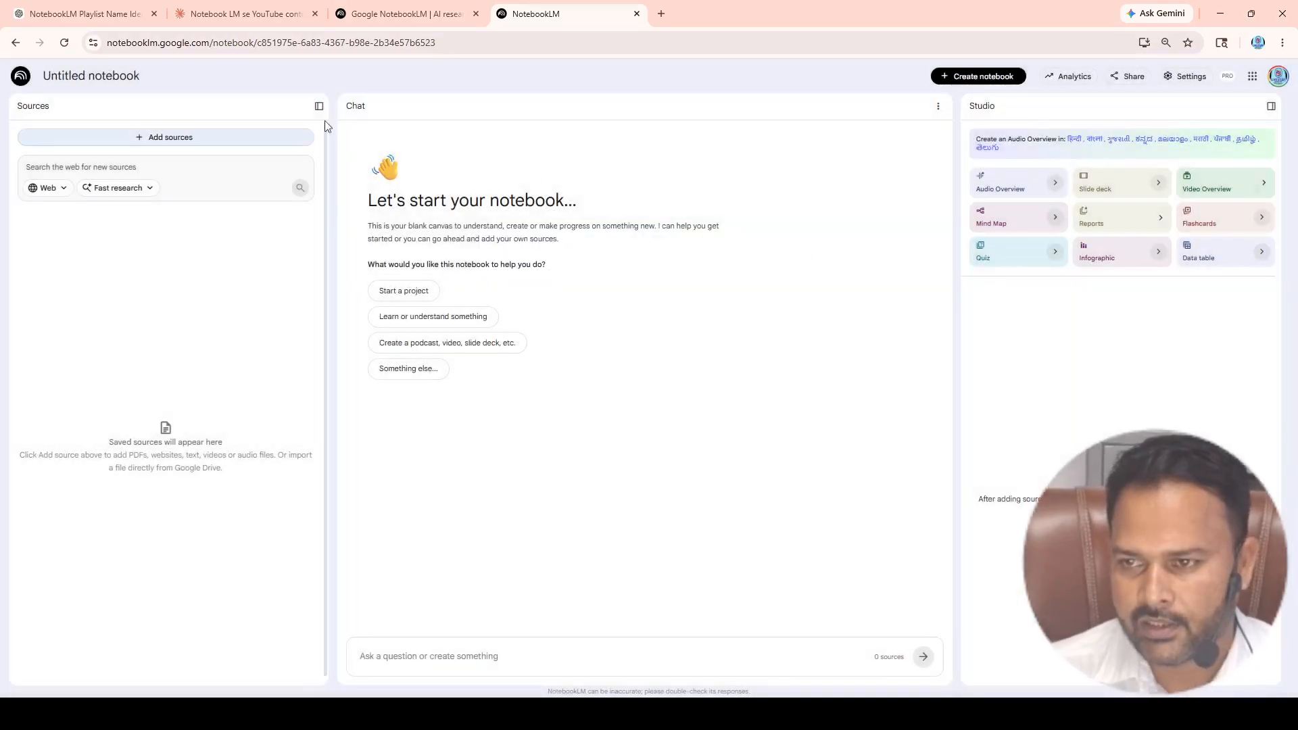
Step: Examine the copied-text source option and the list of source types, leaving without adding anything
{"action": "left_click", "coordinate": [225, 137]}
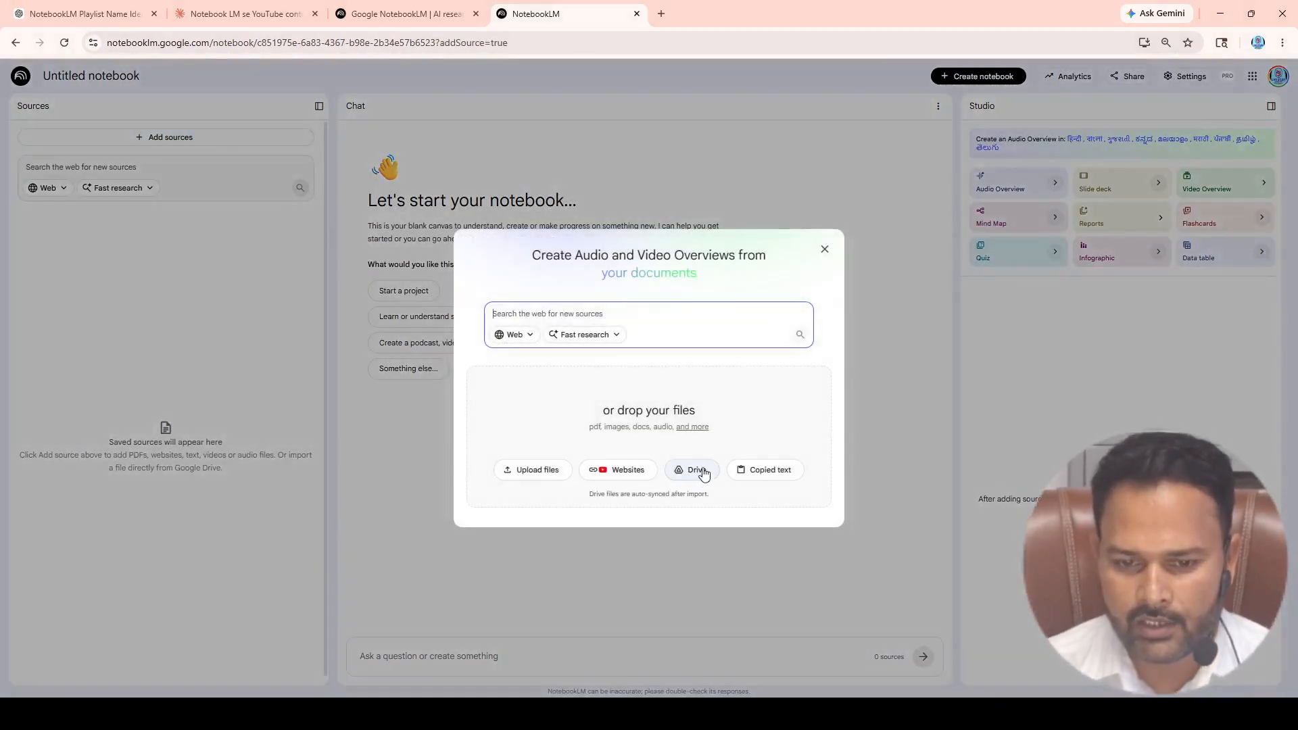
{"action": "left_click", "coordinate": [795, 474]}
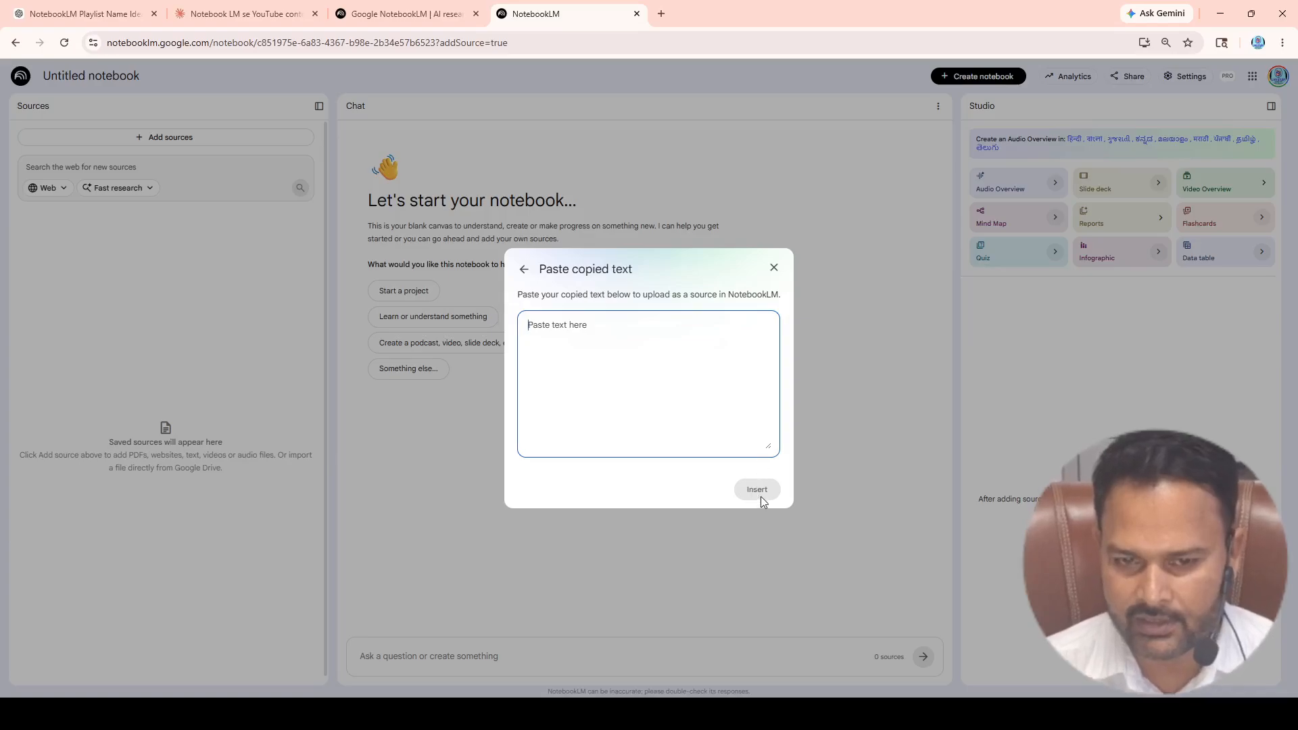
{"action": "left_click", "coordinate": [775, 267]}
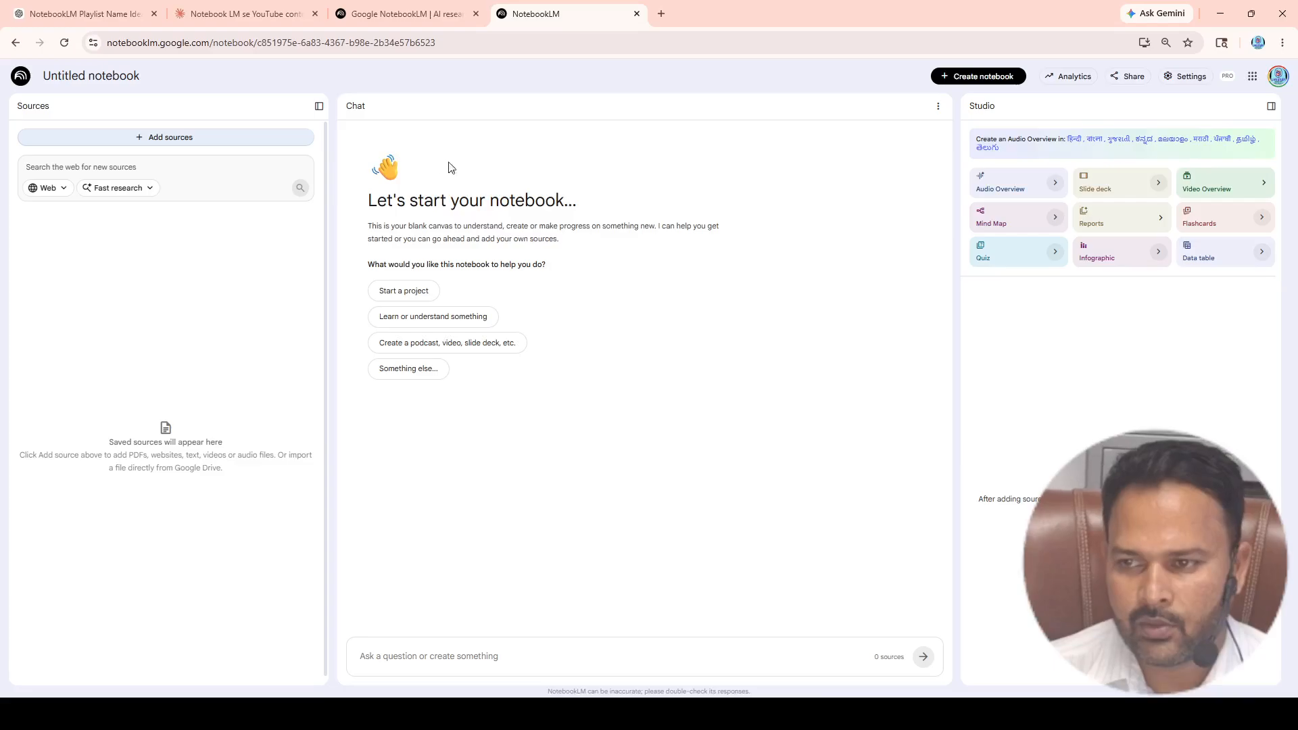
{"action": "left_click", "coordinate": [200, 136]}
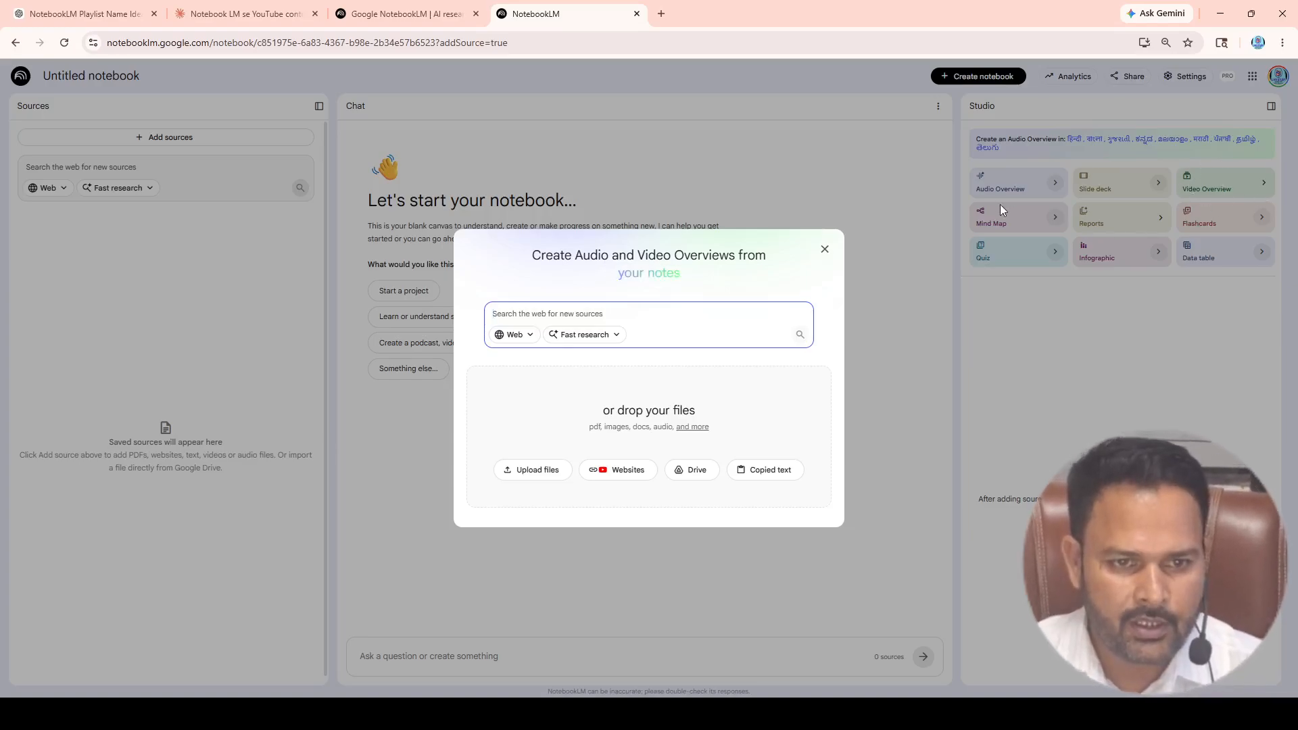
{"action": "left_click", "coordinate": [825, 249]}
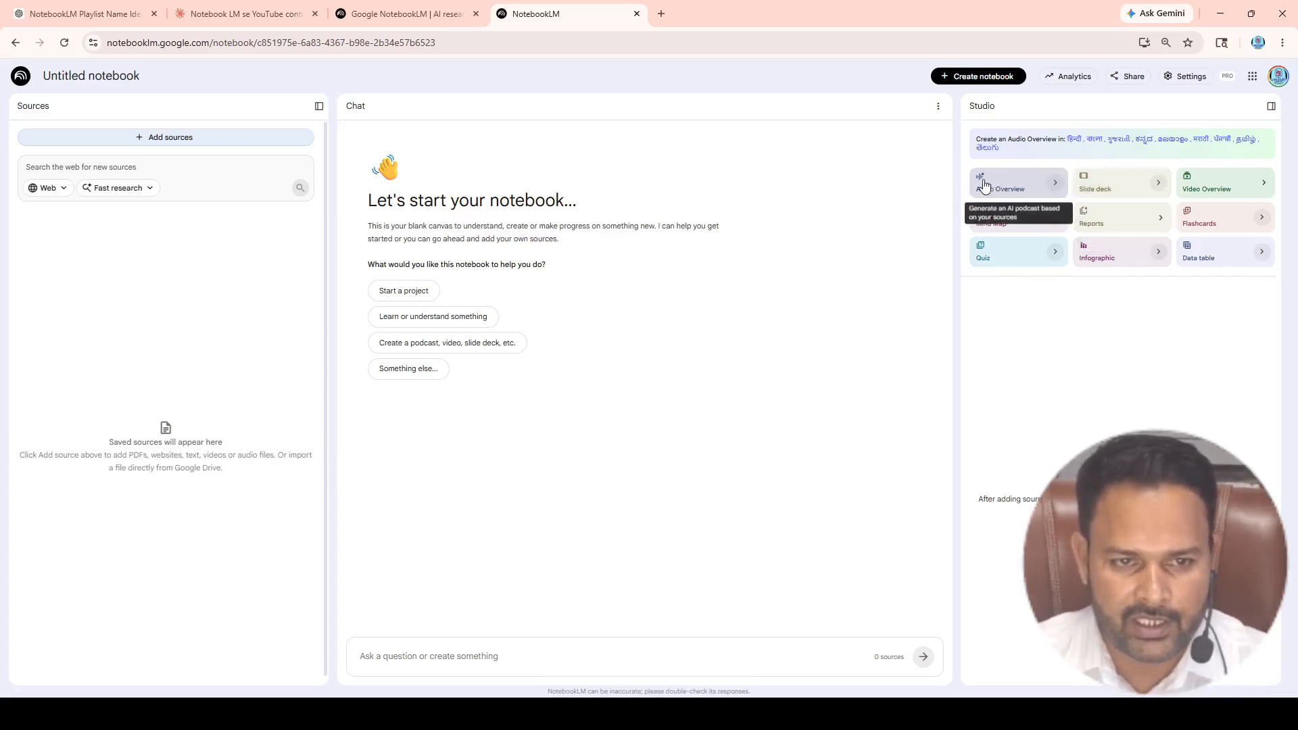
Step: Review the format, language and length options for customising an Audio Overview, closing them without generating
{"action": "left_click", "coordinate": [1056, 184]}
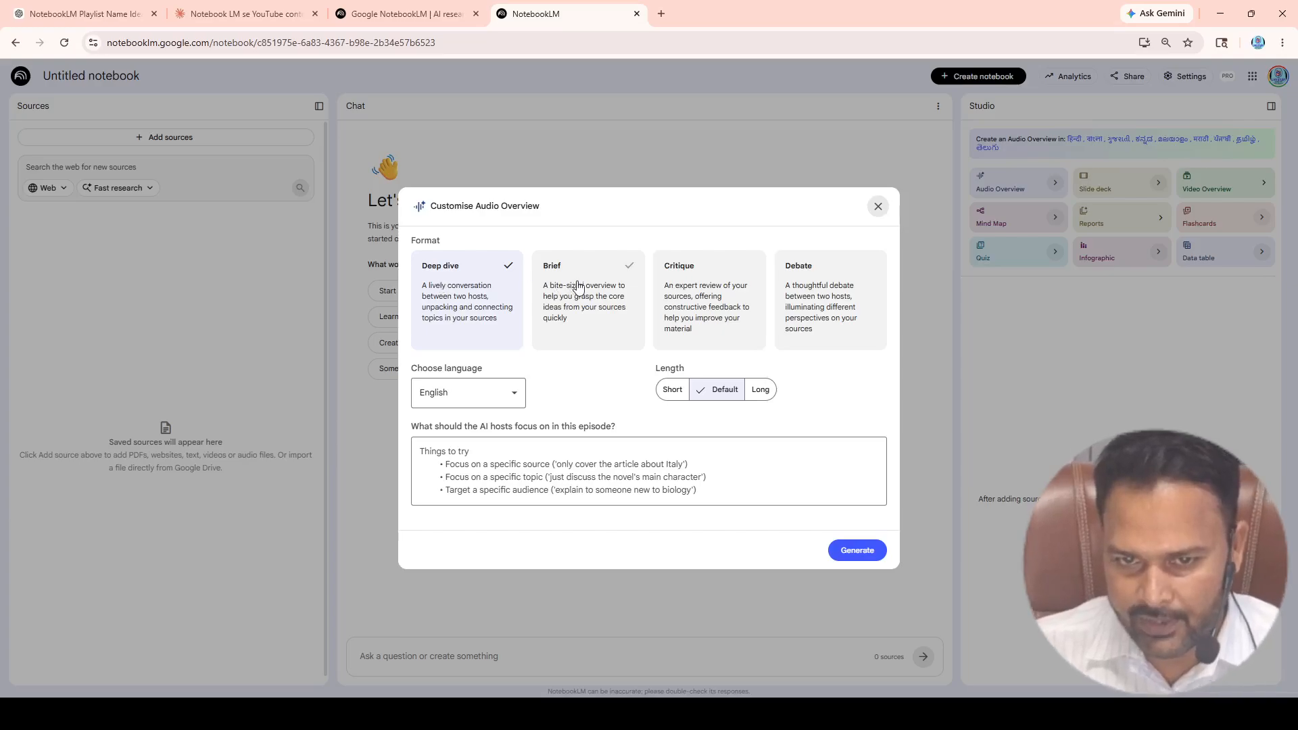
{"action": "left_click", "coordinate": [879, 207]}
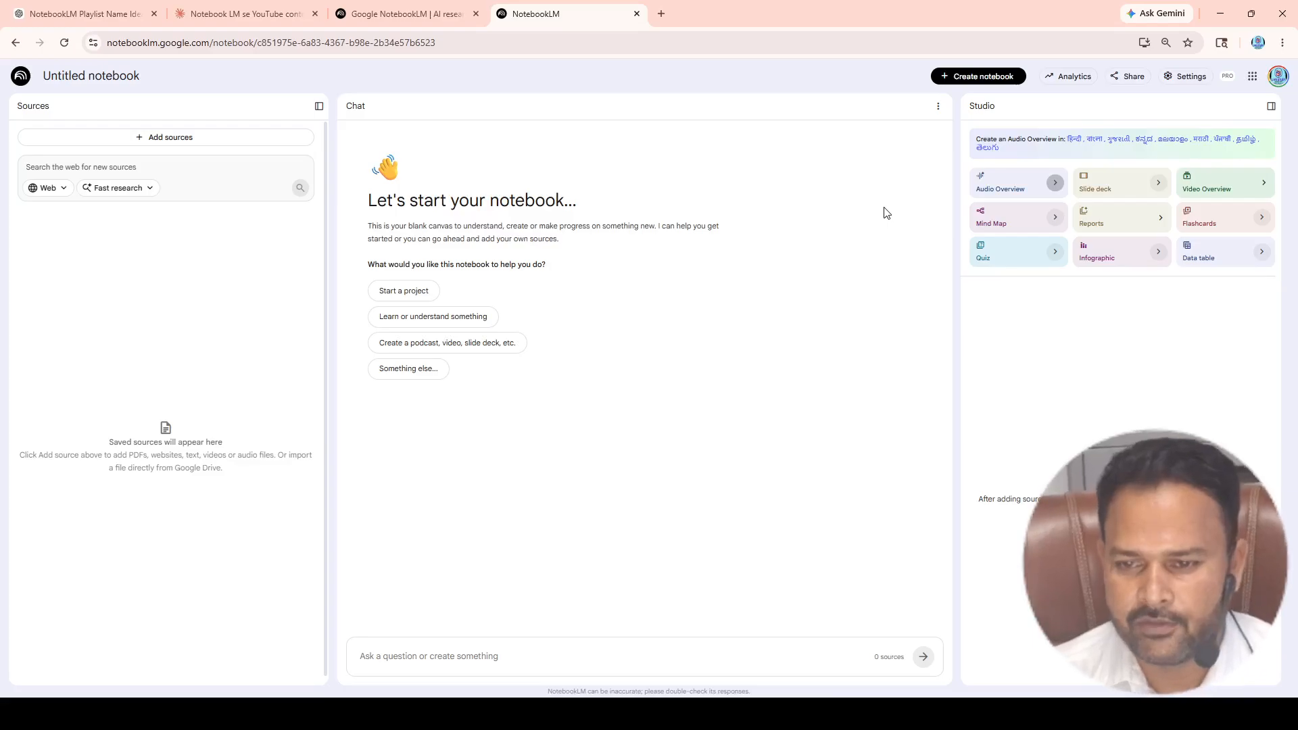
Step: Upload the PDF "class 5 science New Doc 05-15-2026 07.37.pdf" as the notebook's source
{"action": "left_click", "coordinate": [176, 139]}
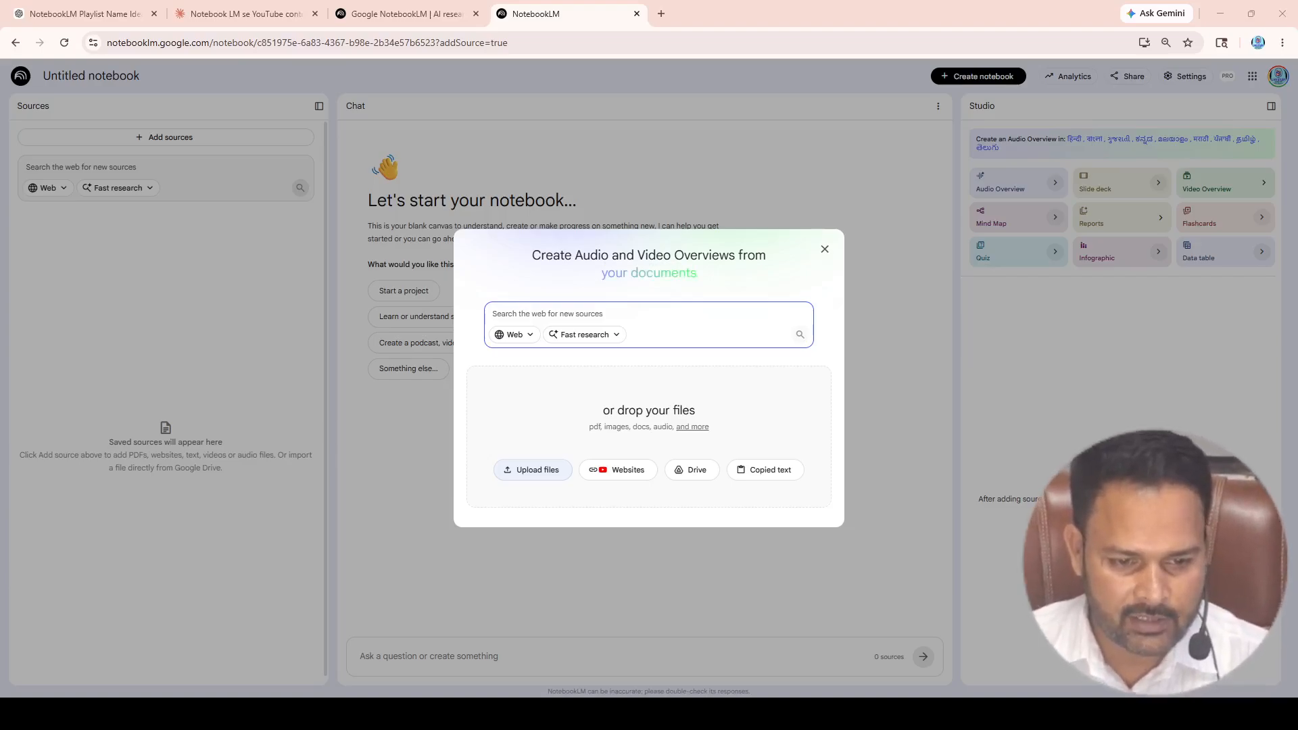
{"action": "left_click", "coordinate": [1012, 568]}
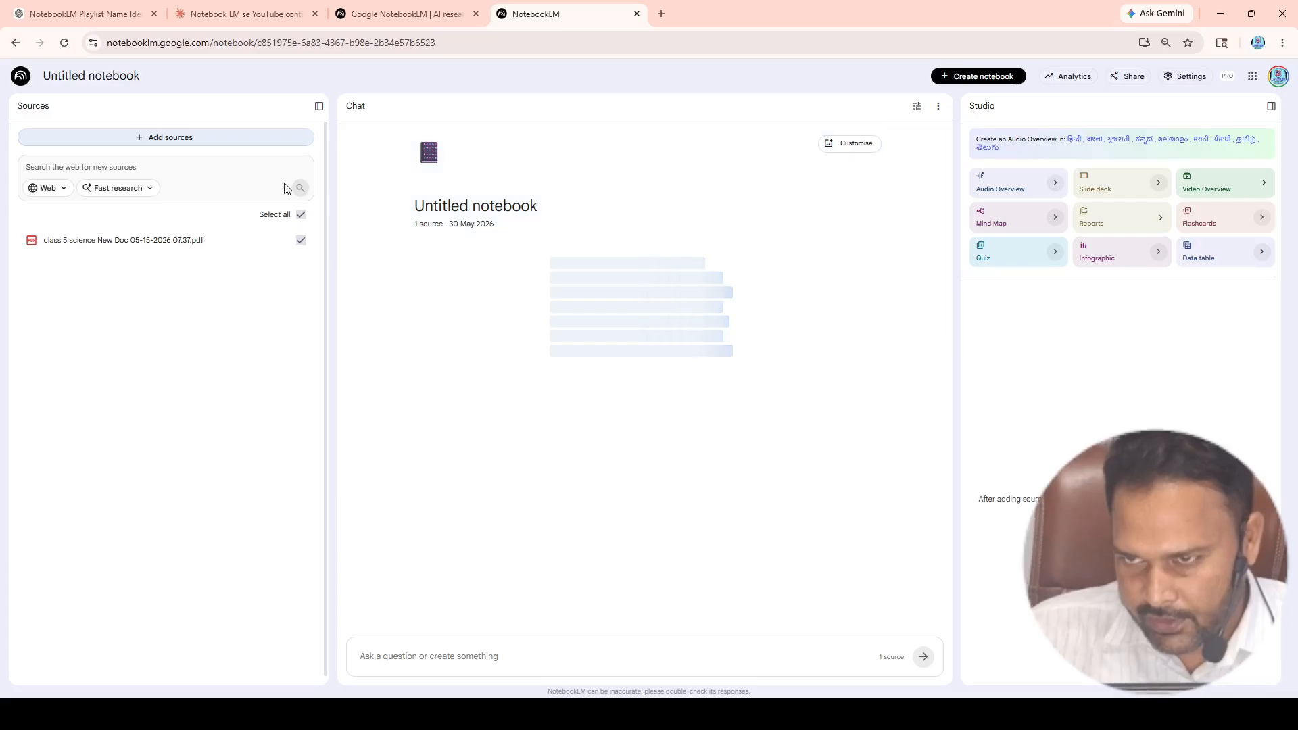
{"action": "left_click", "coordinate": [173, 137]}
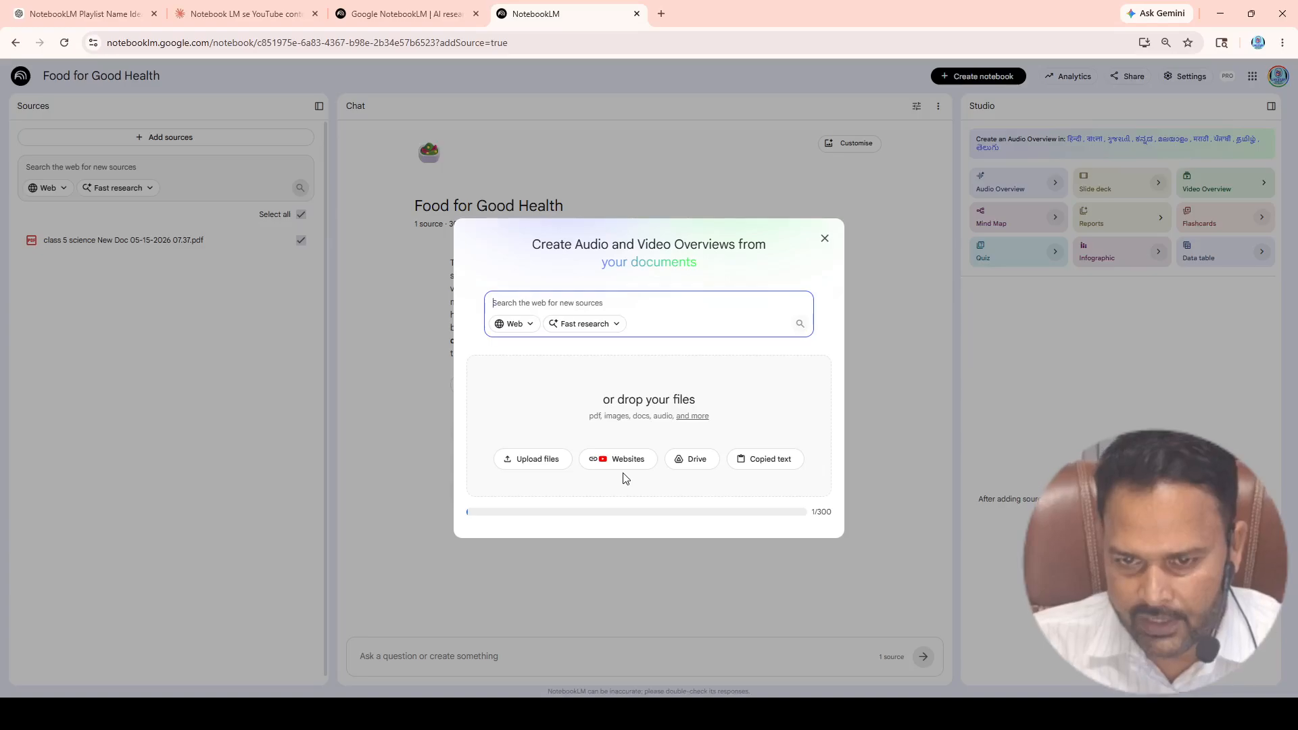
{"action": "left_click", "coordinate": [825, 239]}
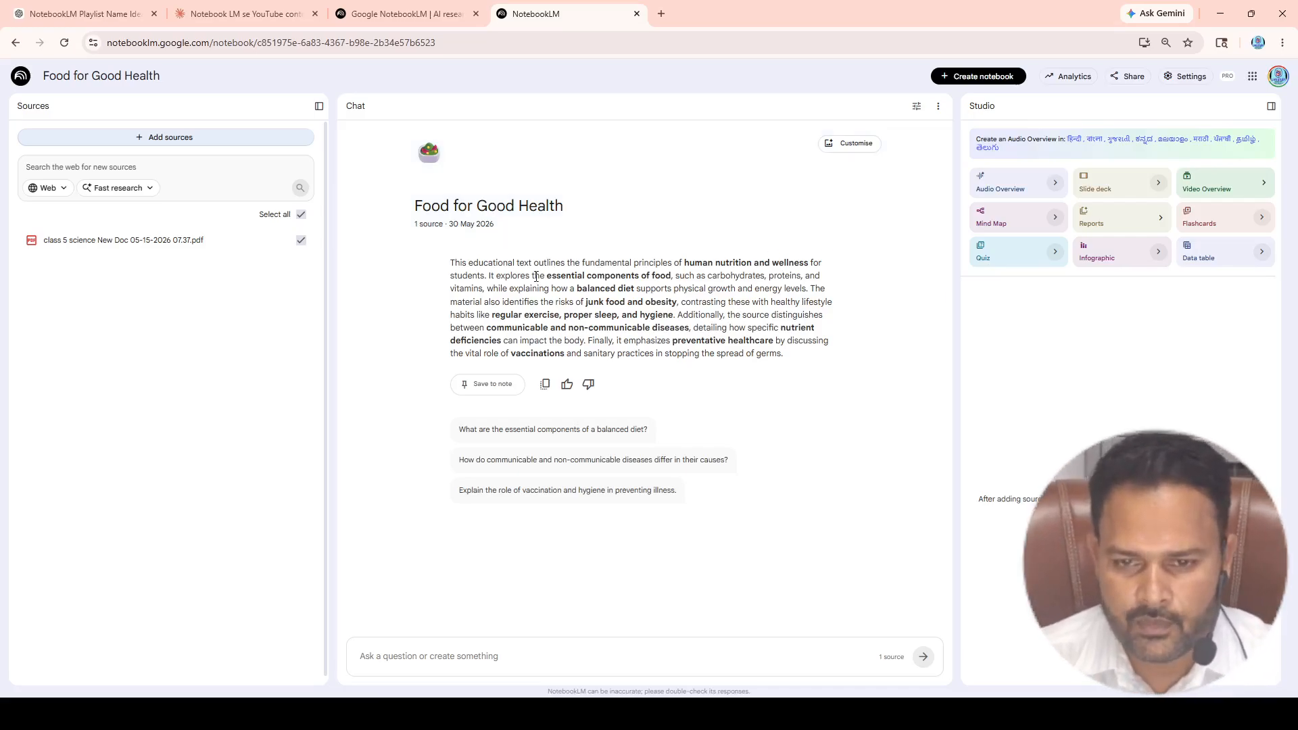
Step: Ask the suggested chat question "What are the essential components of a balanced diet?"
{"action": "left_click", "coordinate": [413, 656]}
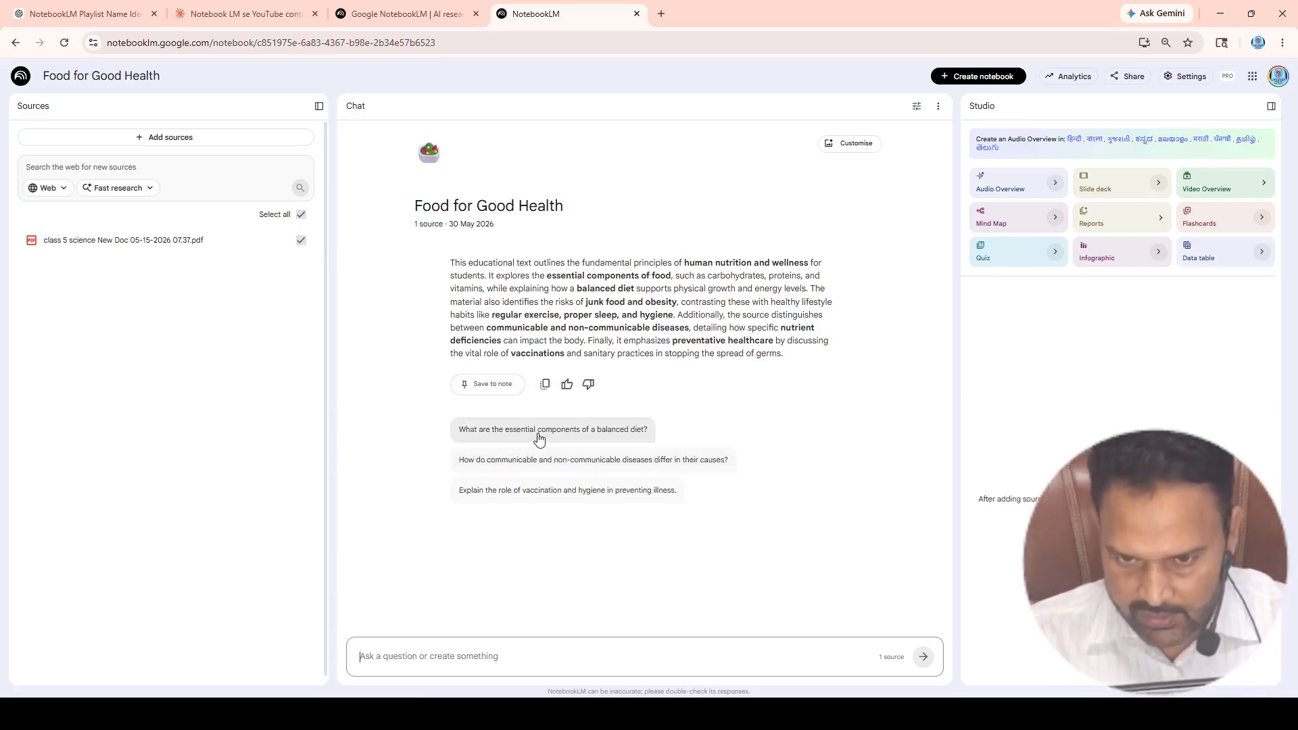
{"action": "left_click", "coordinate": [561, 430]}
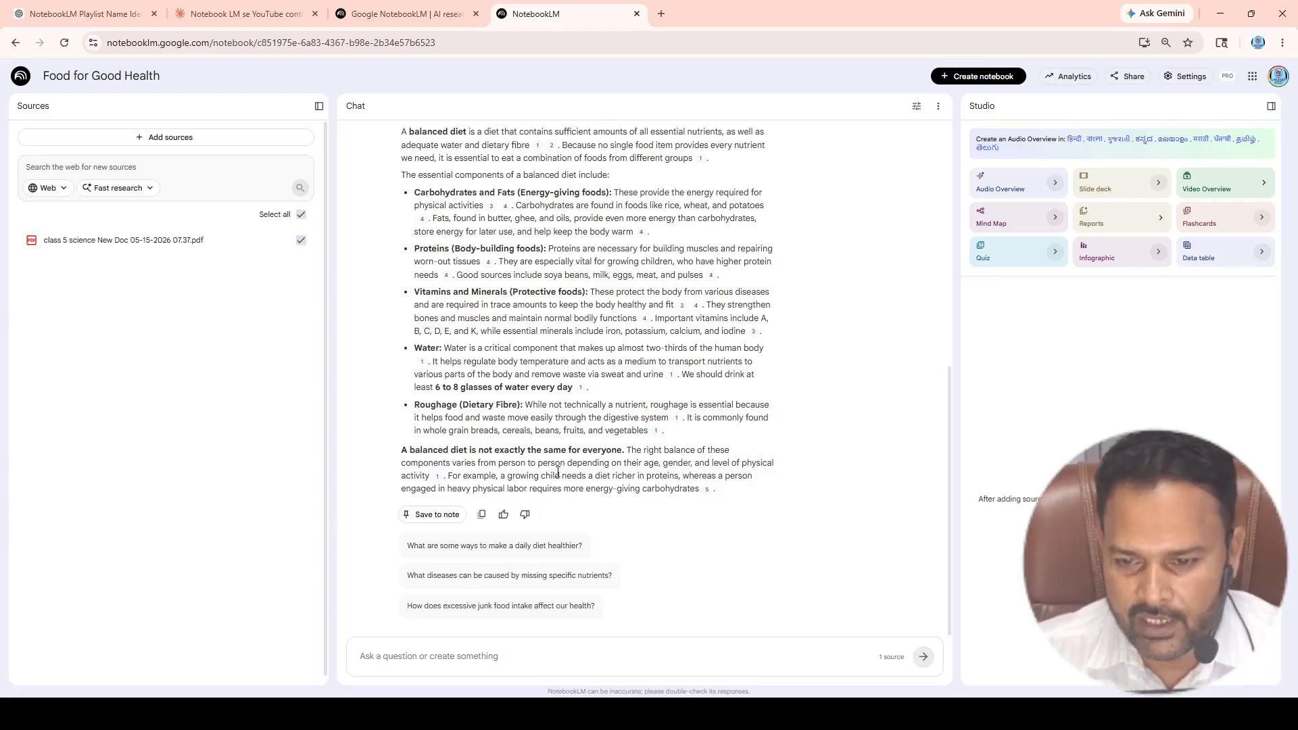
Step: Open the slide deck customisation and set the deck's language to हिन्दी (Hindi)
{"action": "left_click", "coordinate": [1160, 183]}
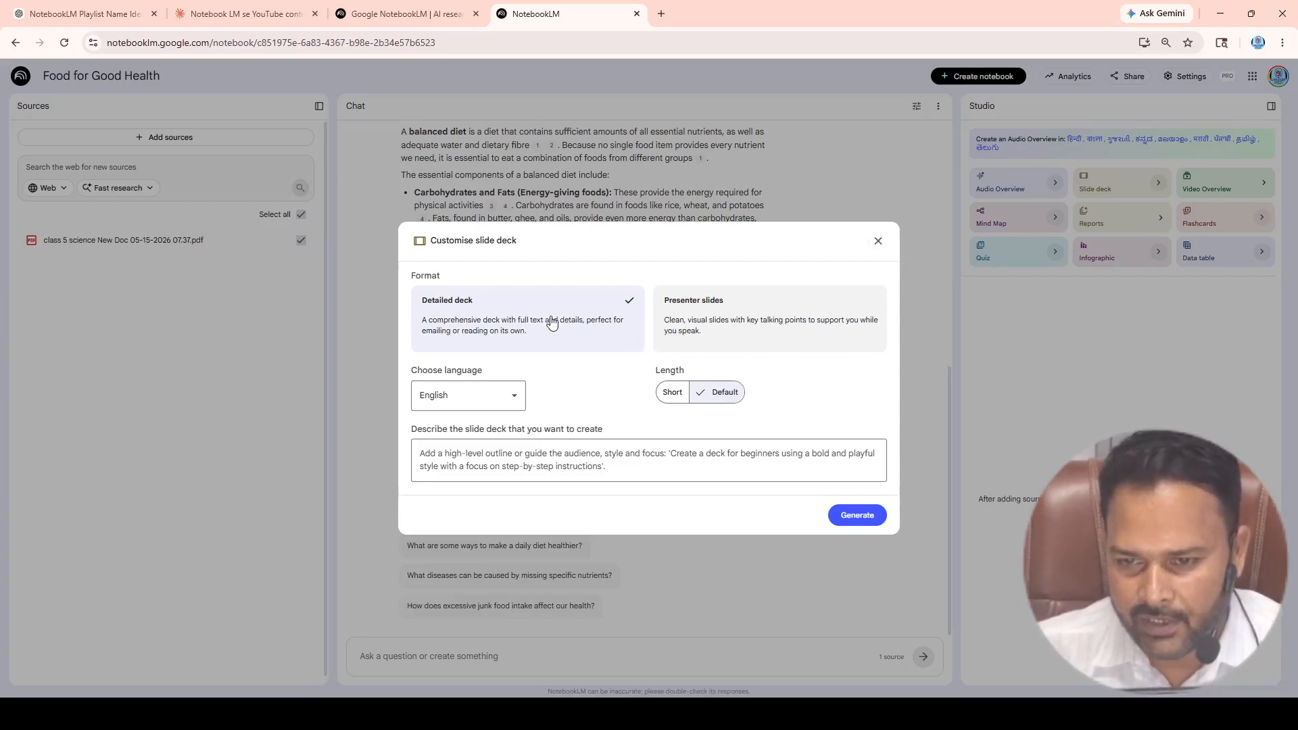
{"action": "left_click", "coordinate": [514, 402]}
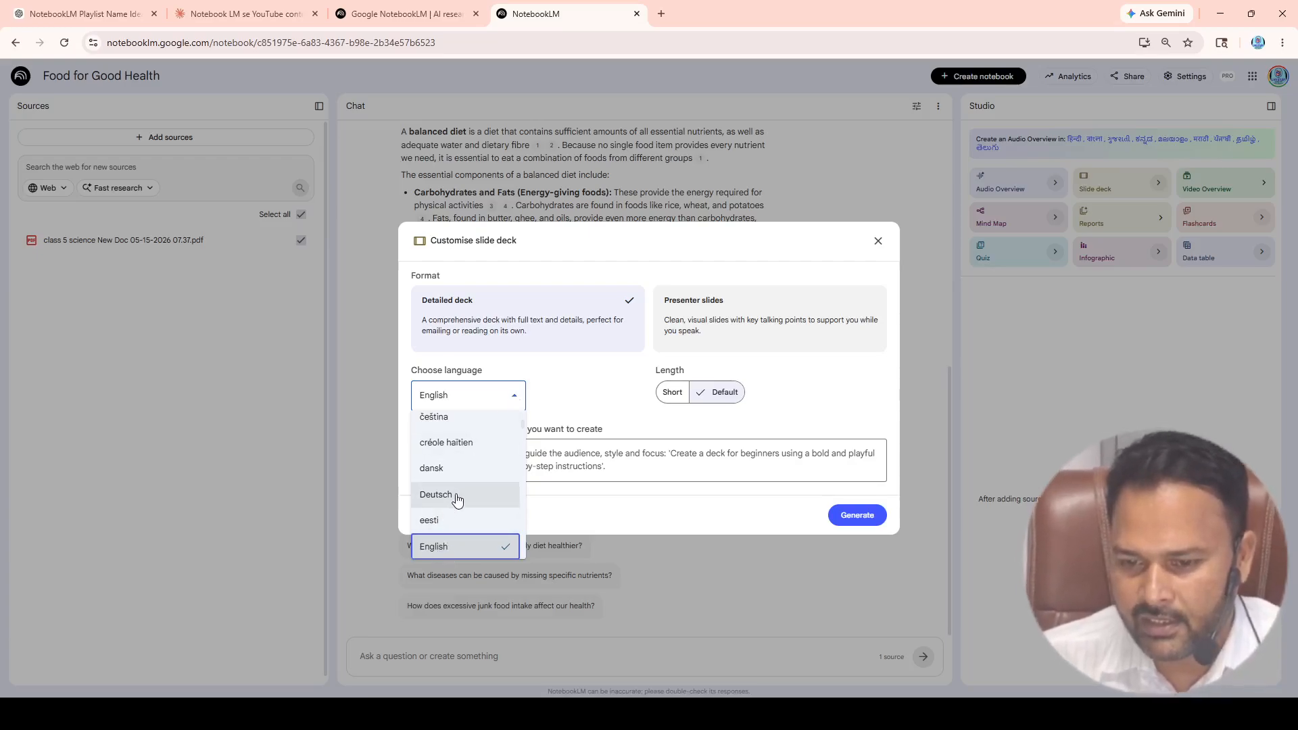
{"action": "scroll", "coordinate": [457, 499], "scroll_direction": "down", "scroll_amount": 5}
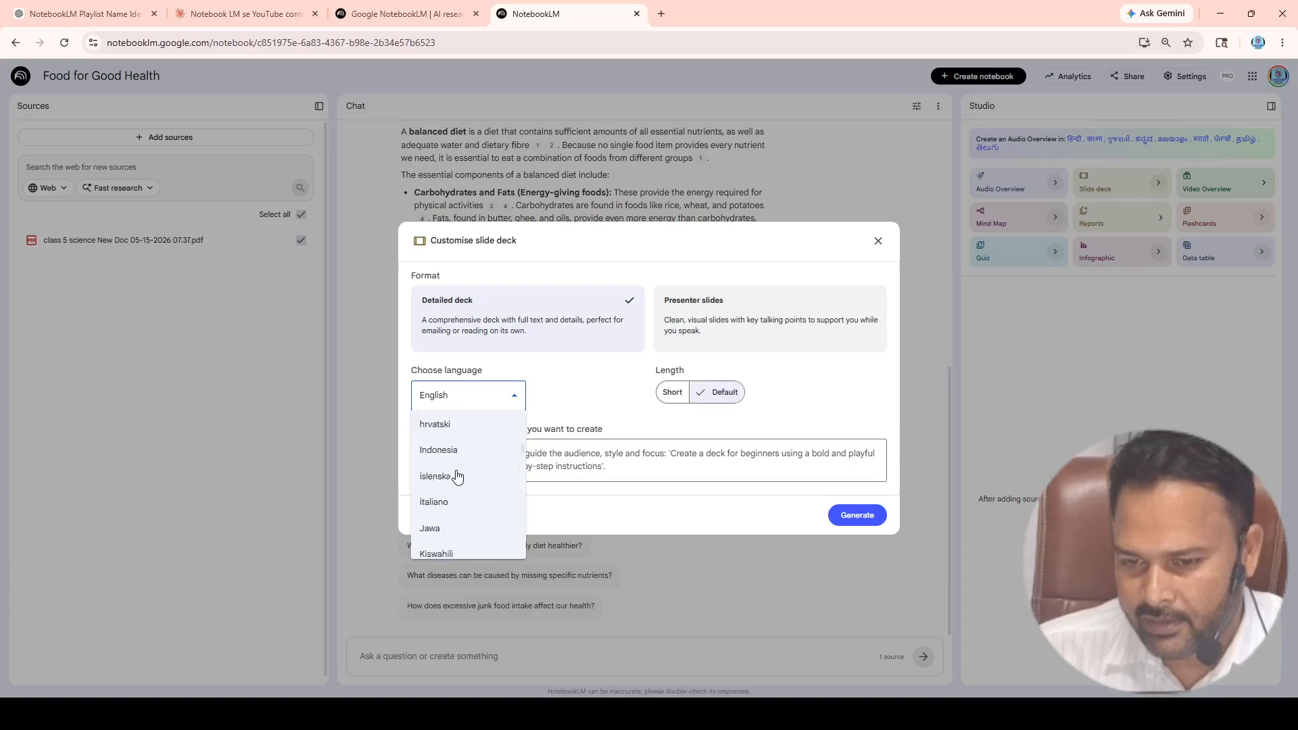
{"action": "scroll", "coordinate": [457, 477], "scroll_direction": "down", "scroll_amount": 6}
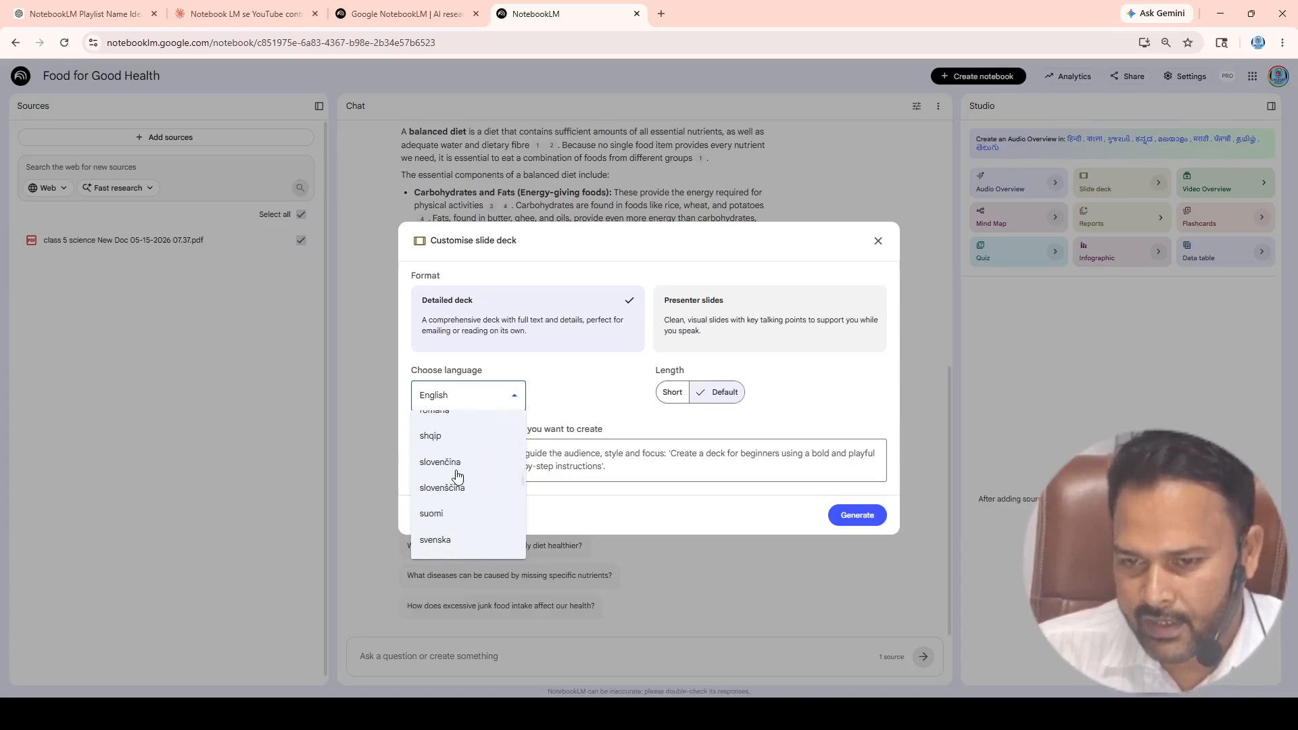
{"action": "scroll", "coordinate": [466, 455], "scroll_direction": "down", "scroll_amount": 2}
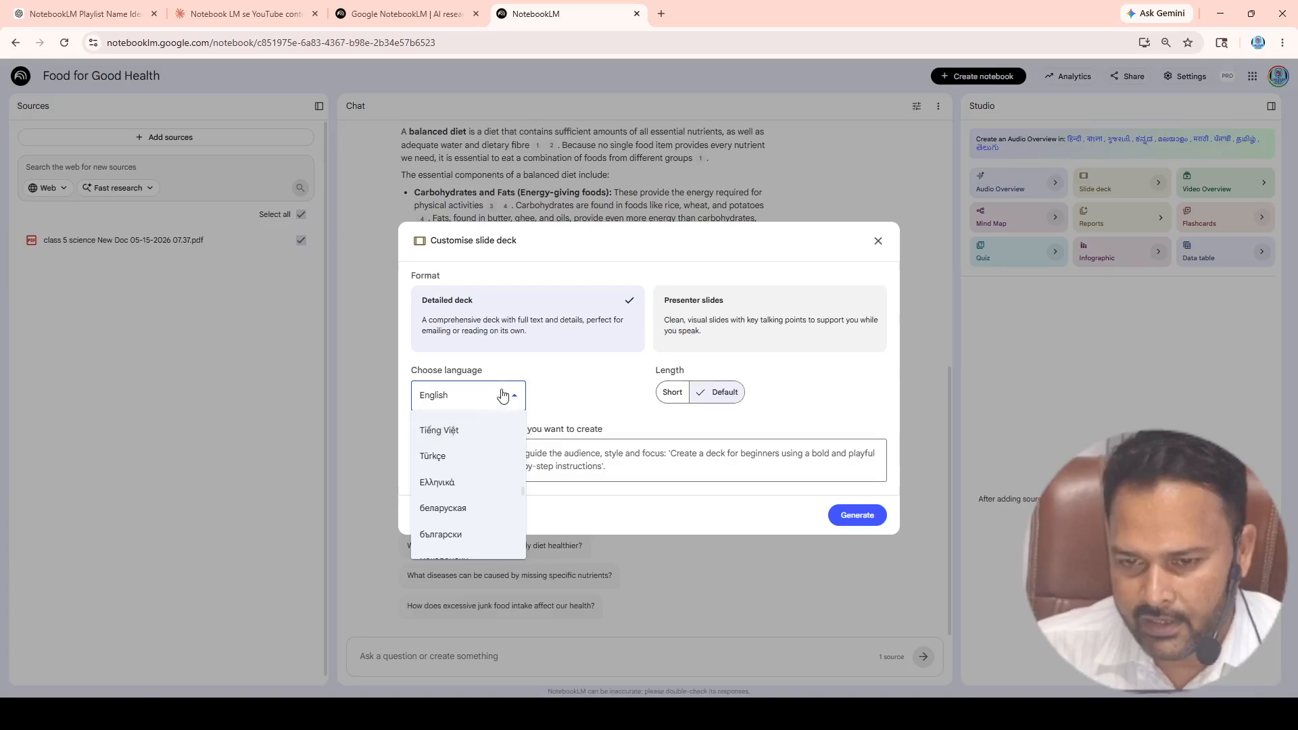
{"action": "scroll", "coordinate": [457, 464], "scroll_direction": "down", "scroll_amount": 5}
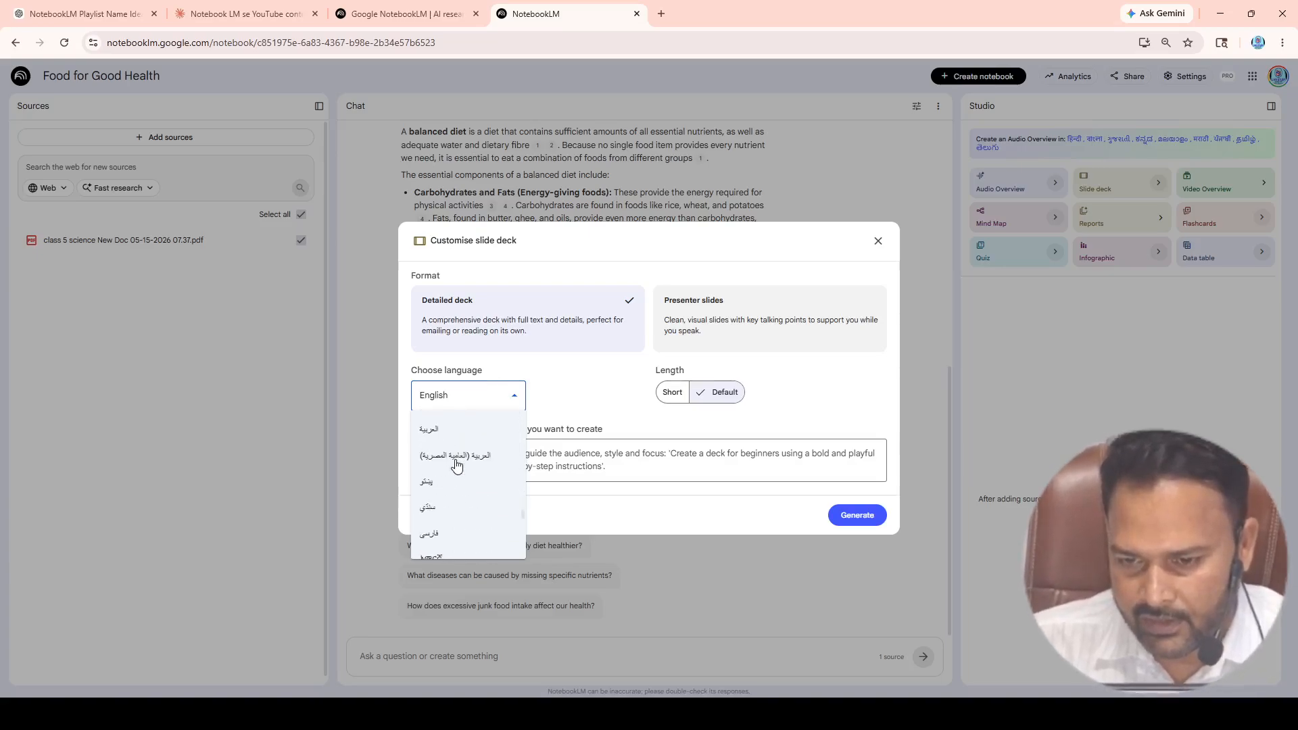
{"action": "scroll", "coordinate": [457, 465], "scroll_direction": "down", "scroll_amount": 5}
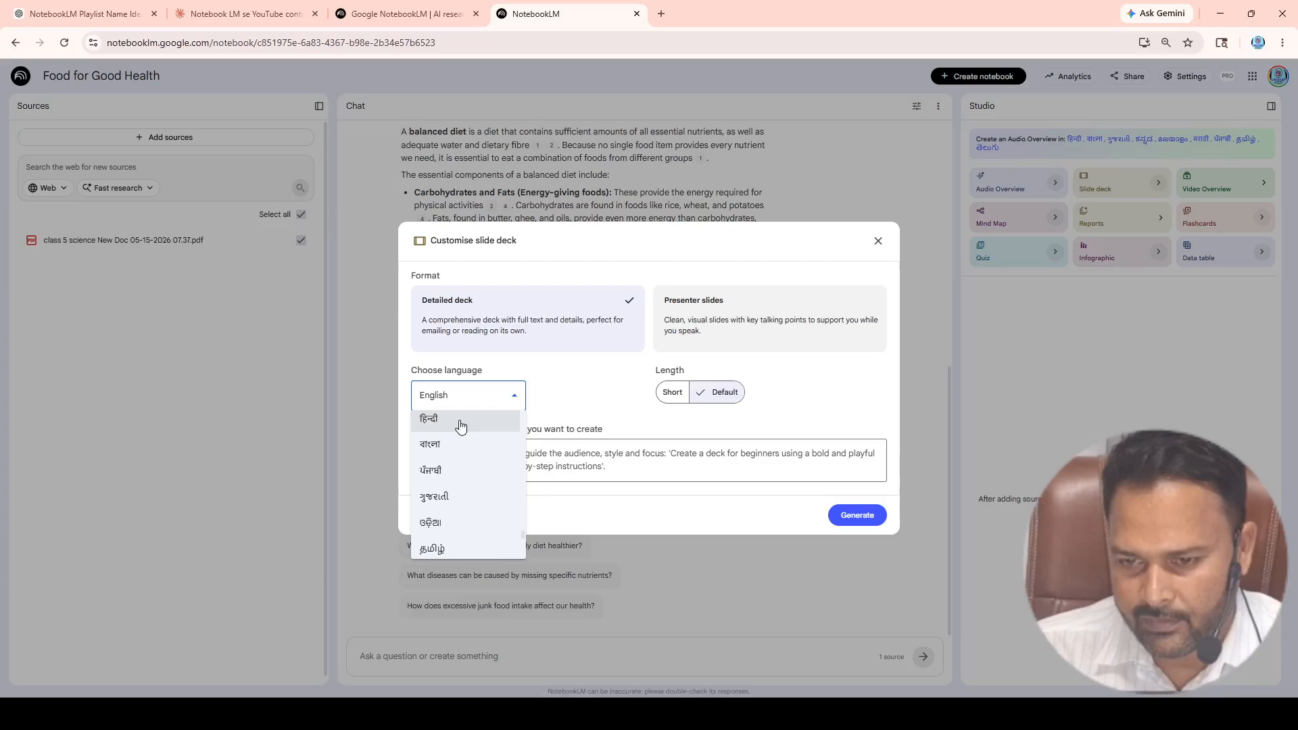
{"action": "left_click", "coordinate": [460, 426]}
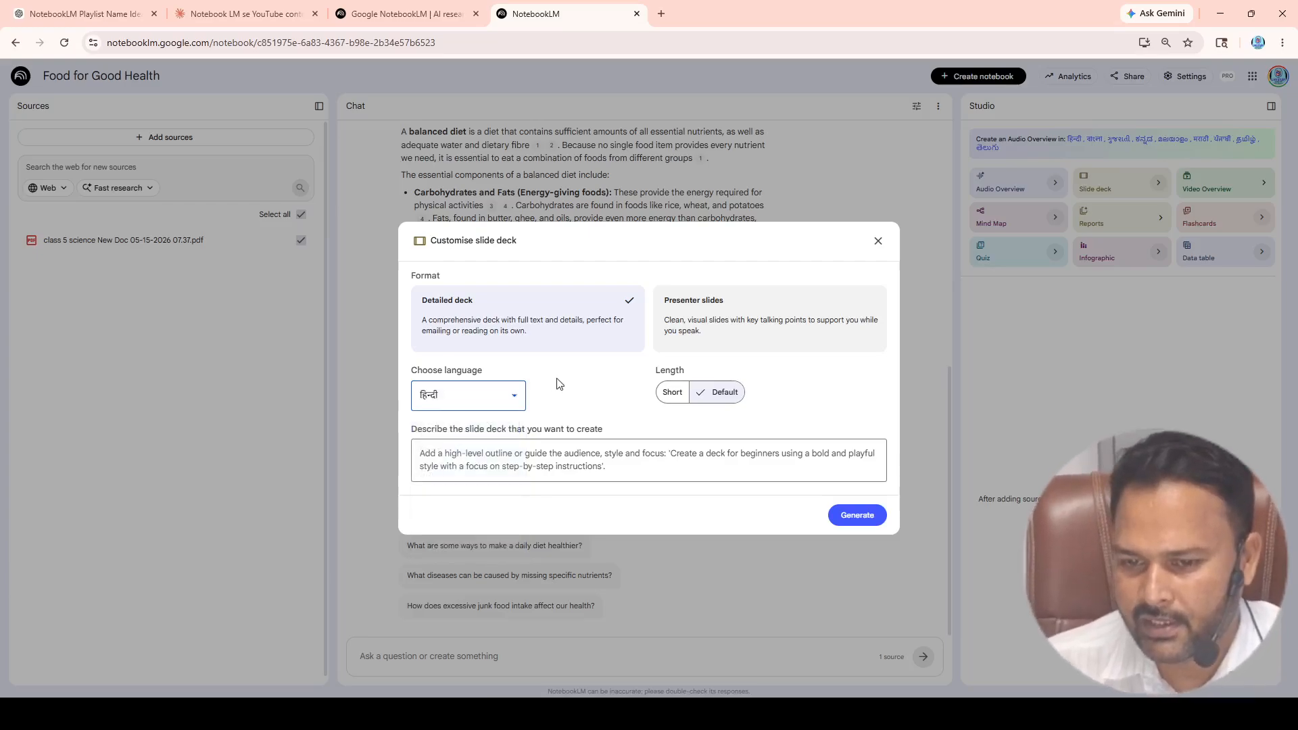
Step: Generate the Hindi slide deck in the detailed format at default length, and generate a mind map from the source
{"action": "left_click", "coordinate": [432, 453]}
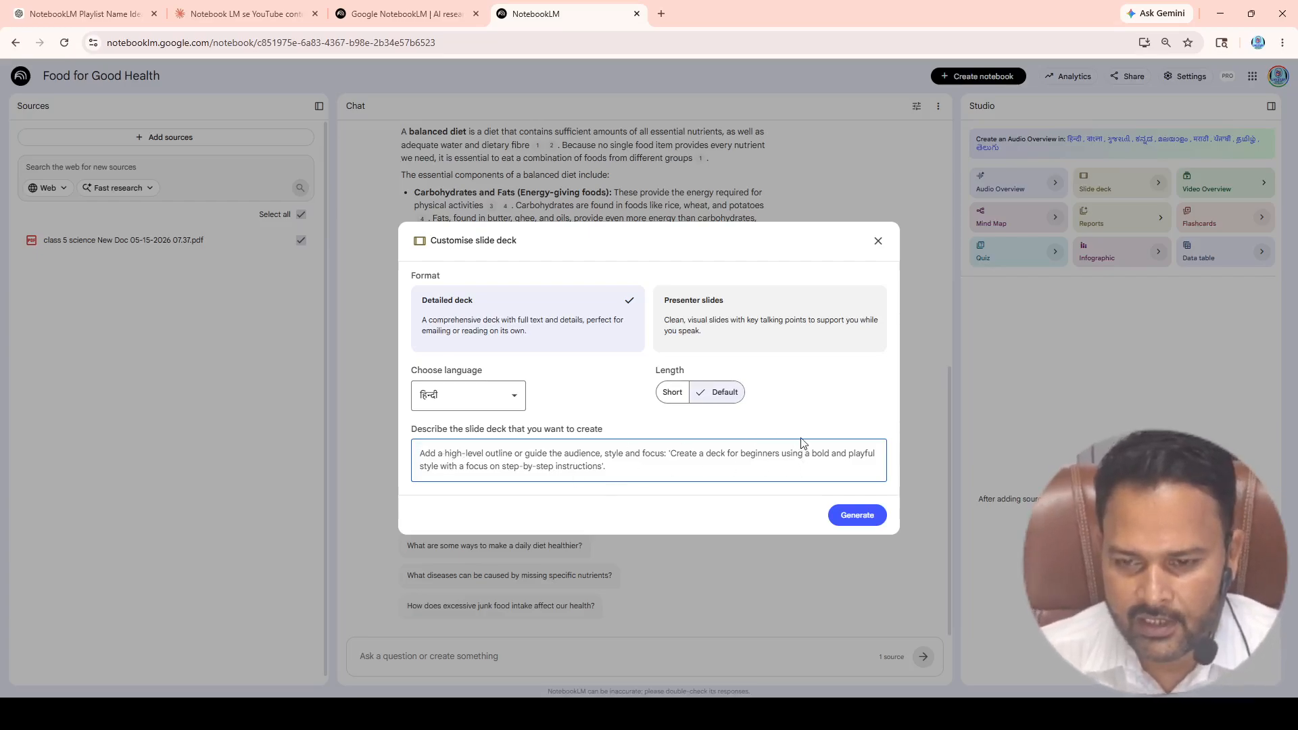
{"action": "left_click", "coordinate": [857, 515]}
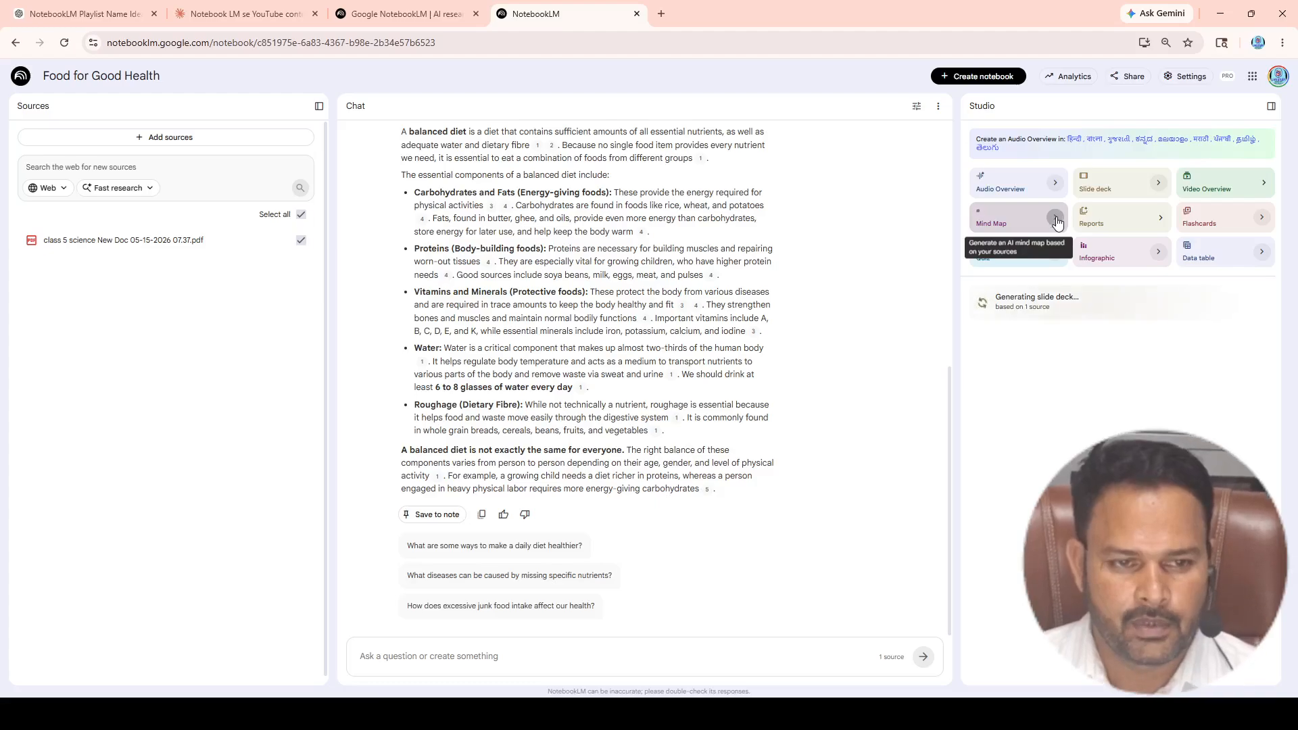
{"action": "left_click", "coordinate": [1017, 217]}
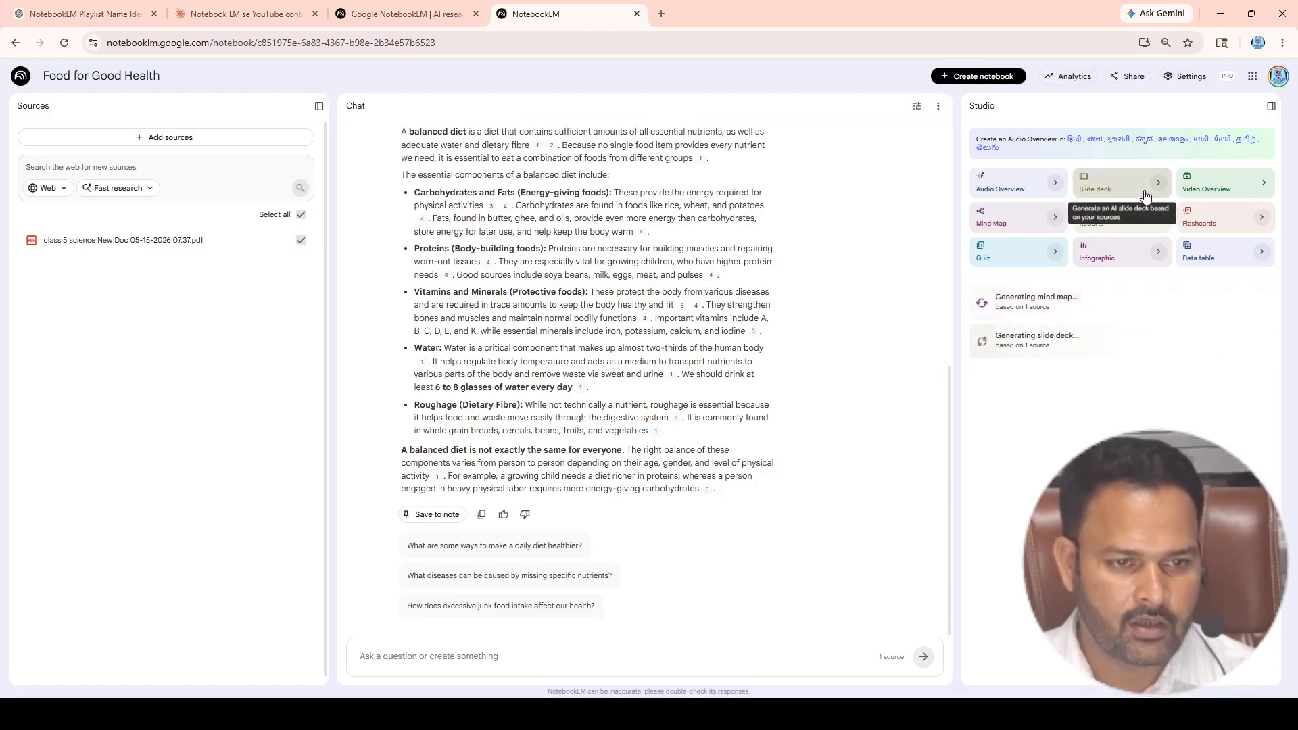
Step: Generate an English infographic in landscape orientation with the Sketch note visual style and the Standard level of detail
{"action": "left_click", "coordinate": [1158, 254]}
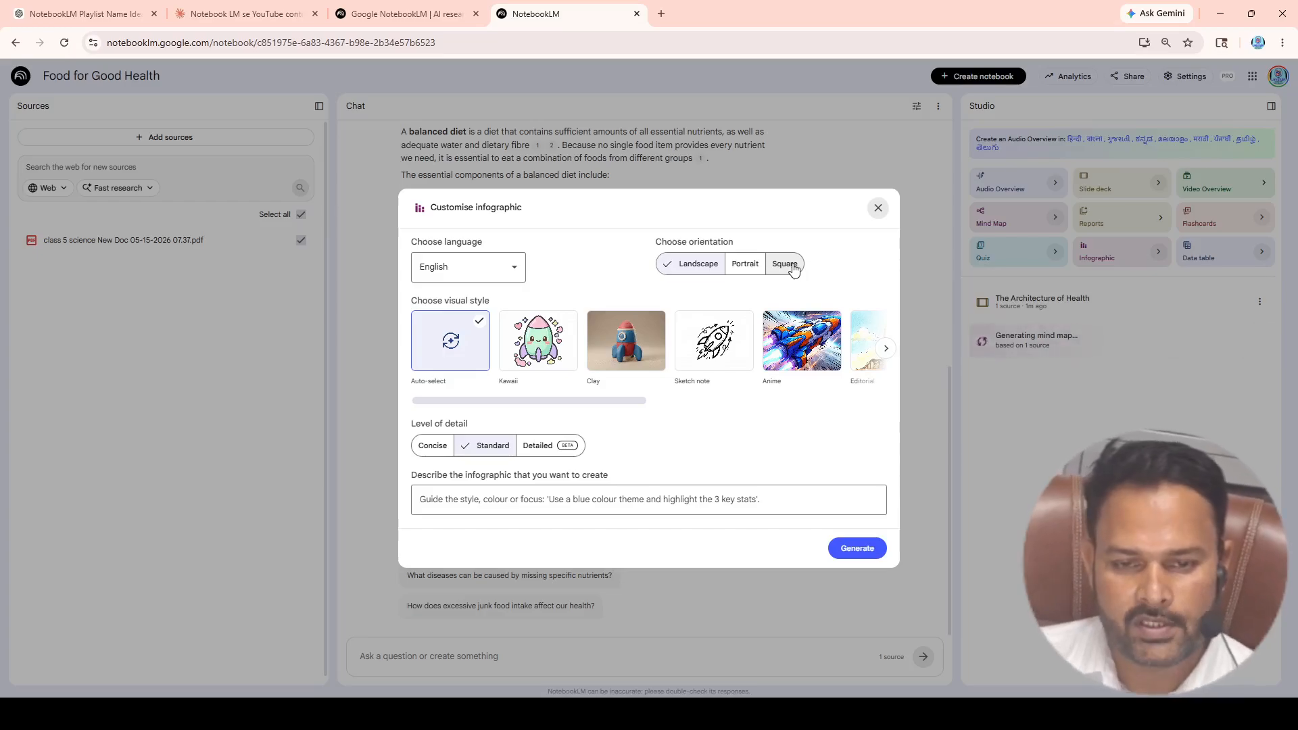
{"action": "left_click", "coordinate": [794, 268]}
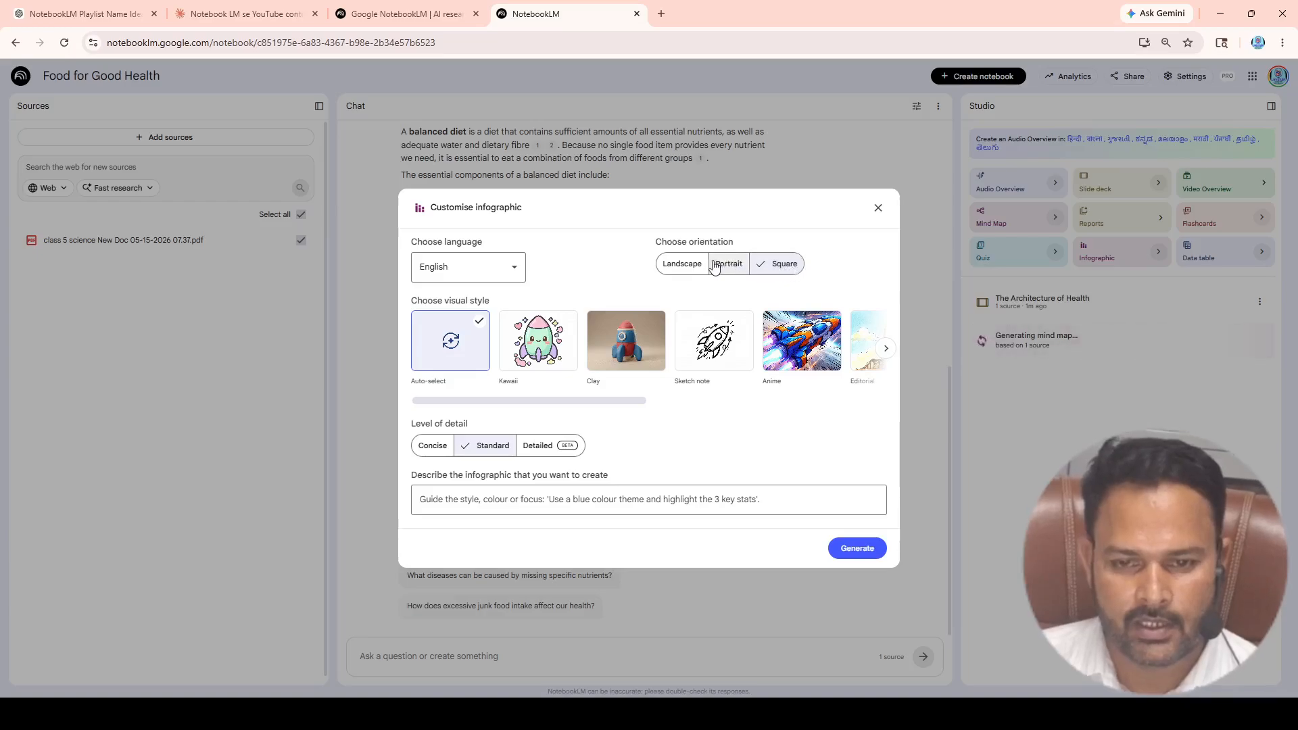
{"action": "left_click", "coordinate": [684, 265]}
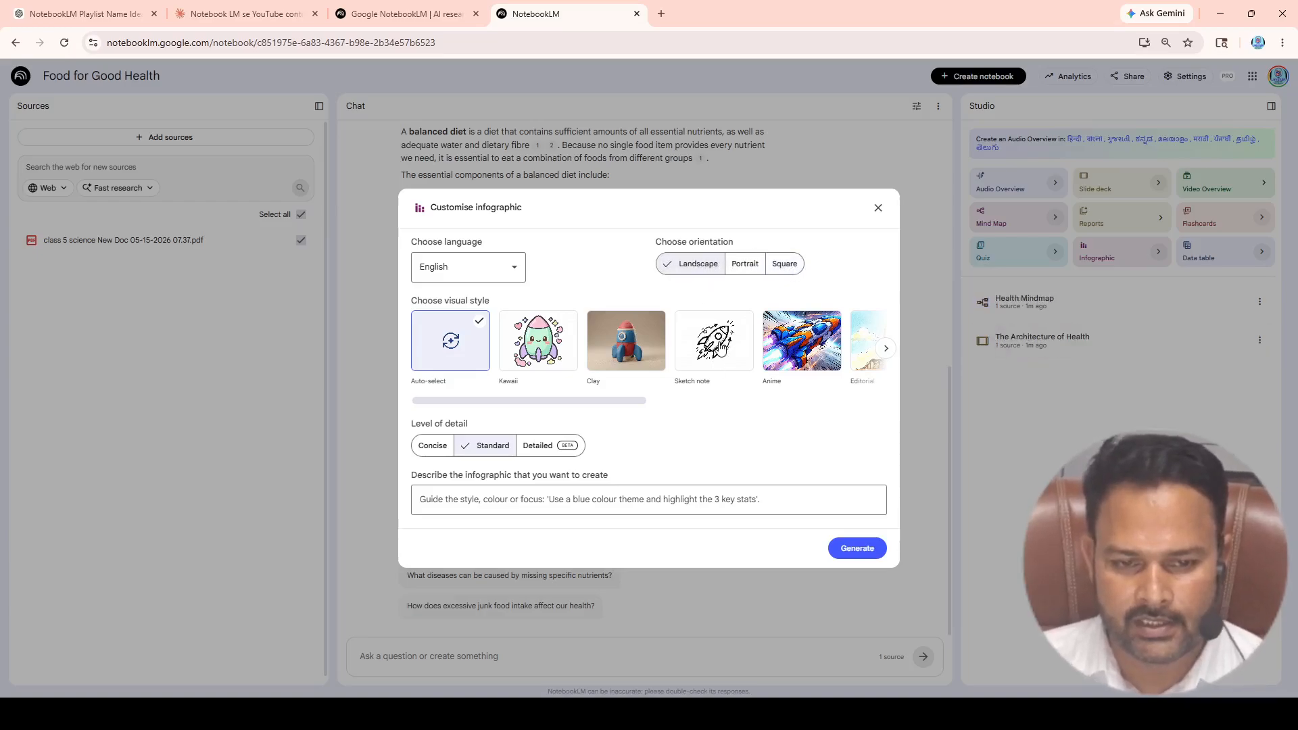
{"action": "left_click", "coordinate": [722, 349]}
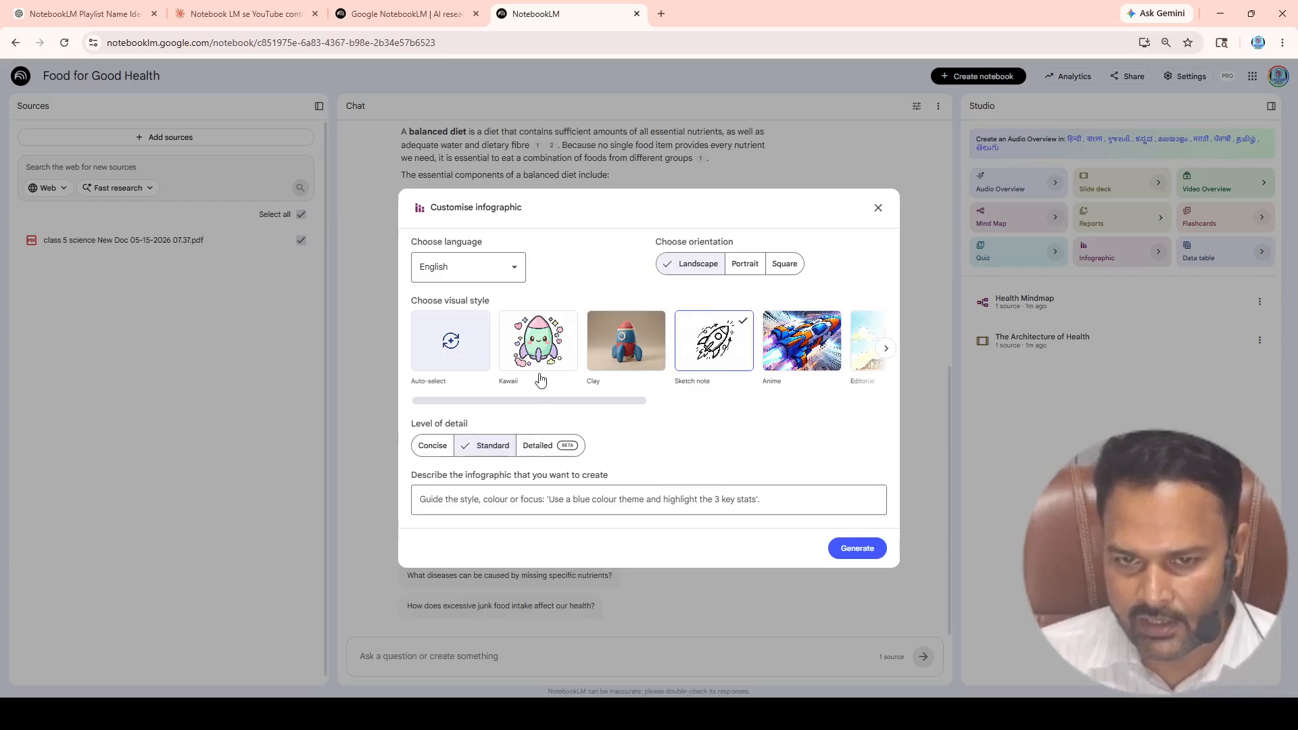
{"action": "left_click", "coordinate": [857, 548]}
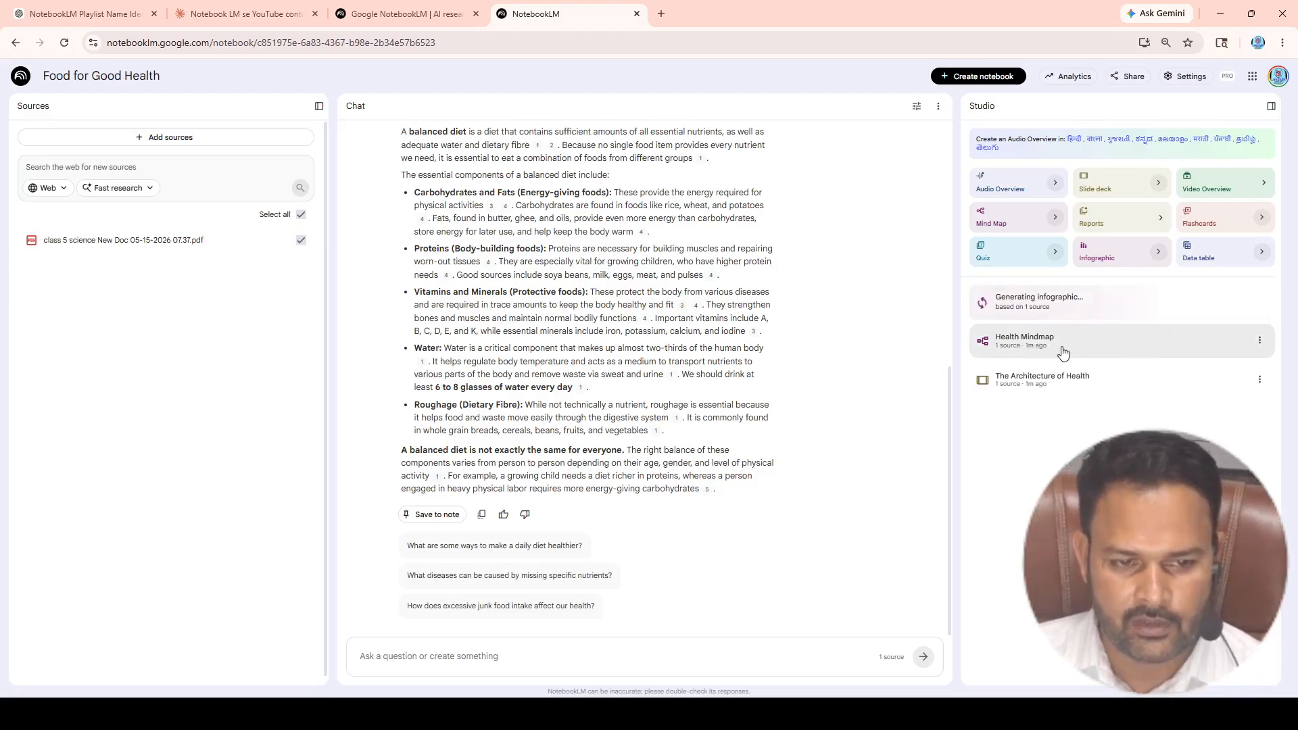
Step: Open the Health Mindmap in the enlarged view and expand its Nutrients and Energy-giving branches
{"action": "left_click", "coordinate": [1063, 353]}
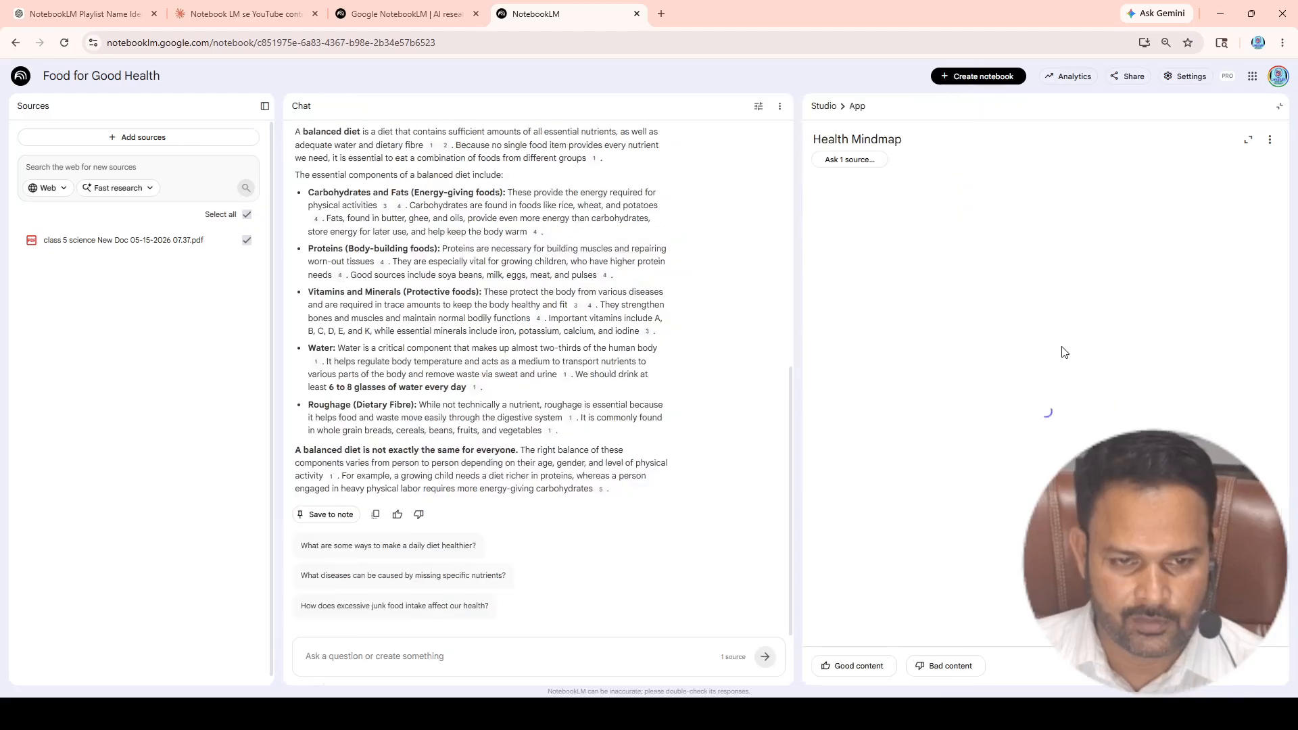
{"action": "left_click", "coordinate": [1247, 140]}
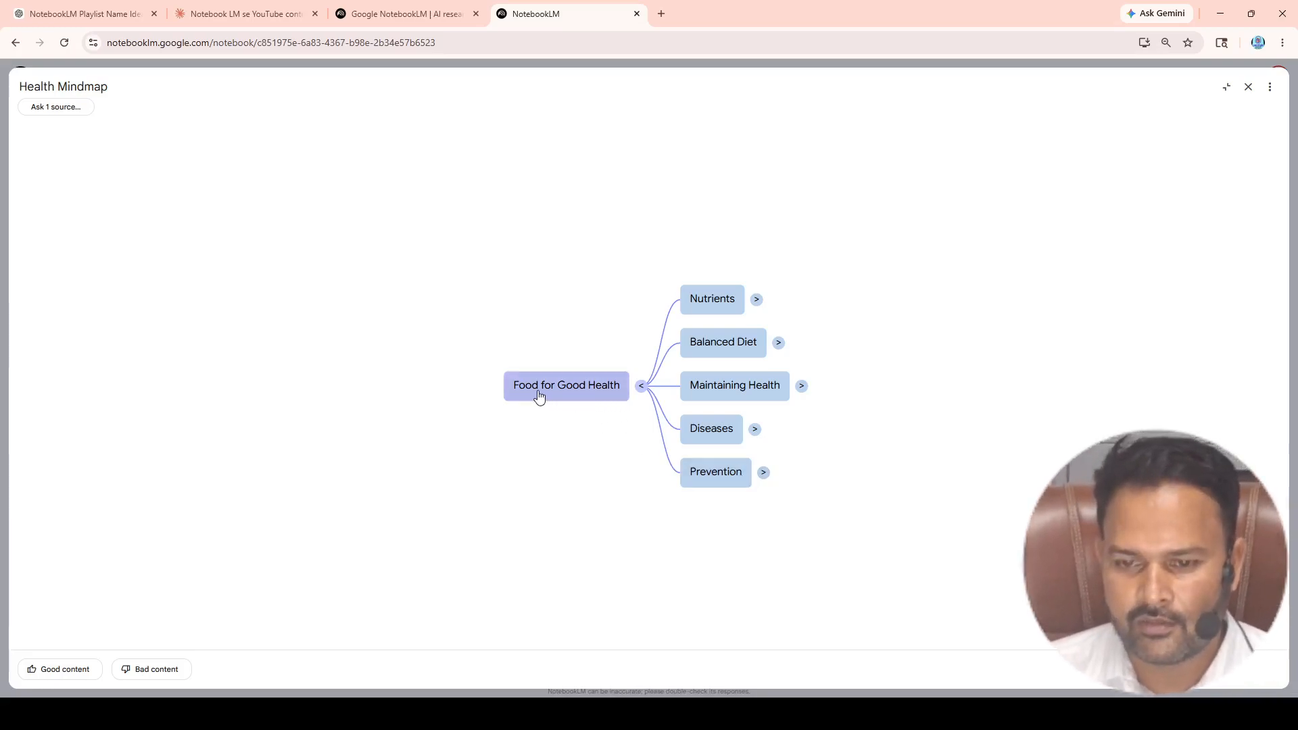
{"action": "left_click", "coordinate": [758, 299]}
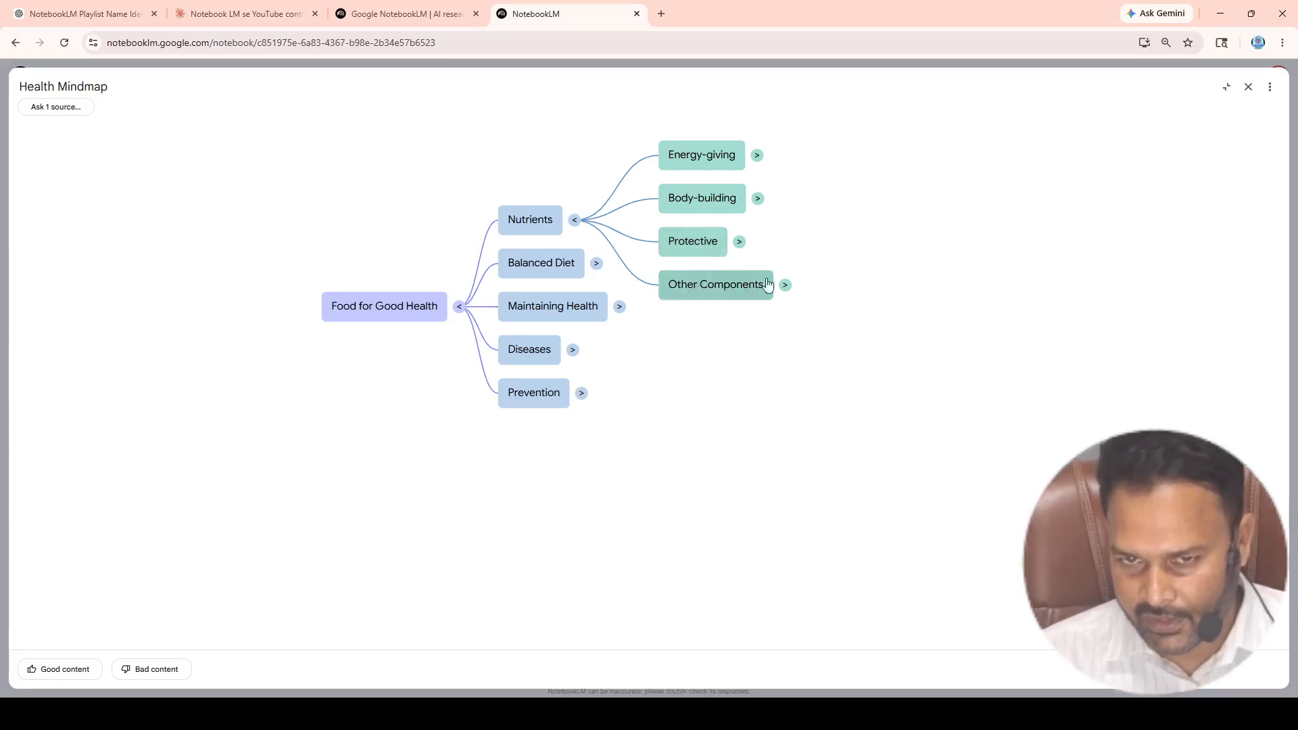
{"action": "left_click", "coordinate": [758, 157]}
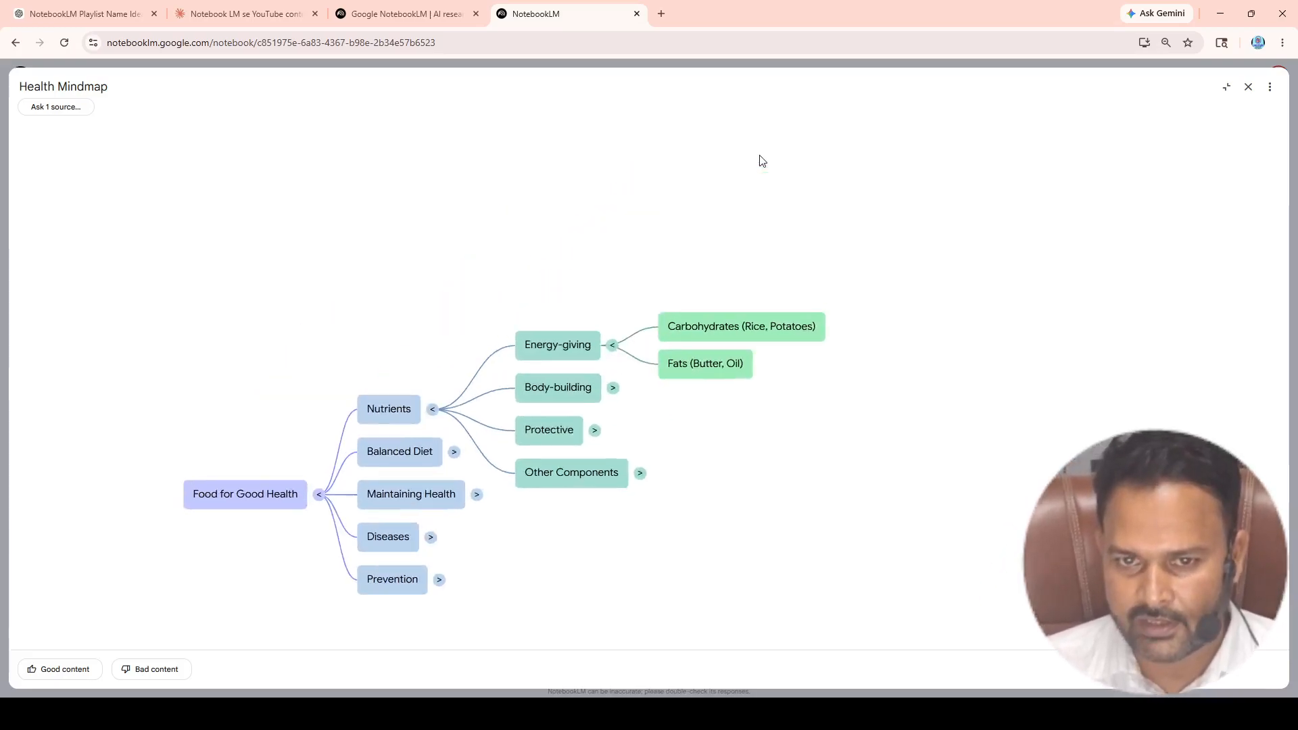
{"action": "left_click_drag", "start_coordinate": [893, 233], "coordinate": [889, 189]}
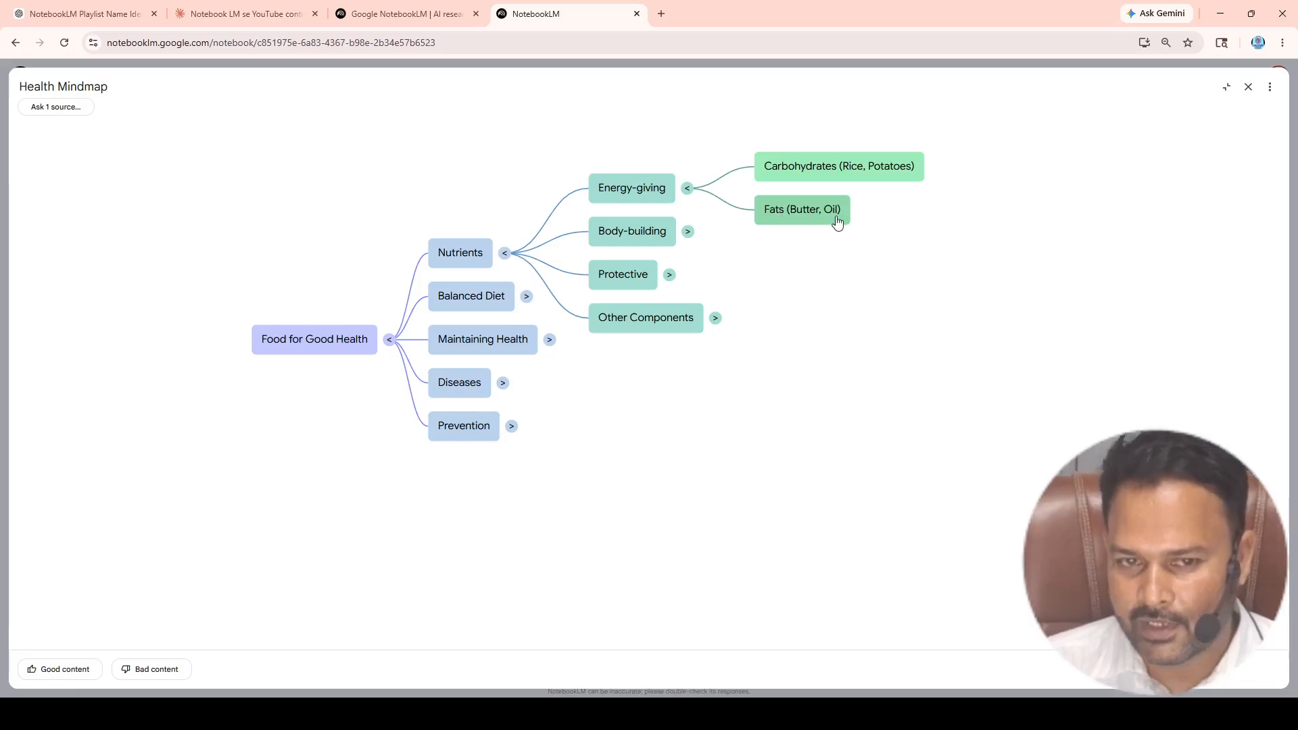
Step: Expand the Body-building, Protective and Other Components branches under Nutrients to view their subtopics
{"action": "left_click", "coordinate": [687, 232]}
{"action": "left_click_drag", "start_coordinate": [707, 215], "coordinate": [783, 131]}
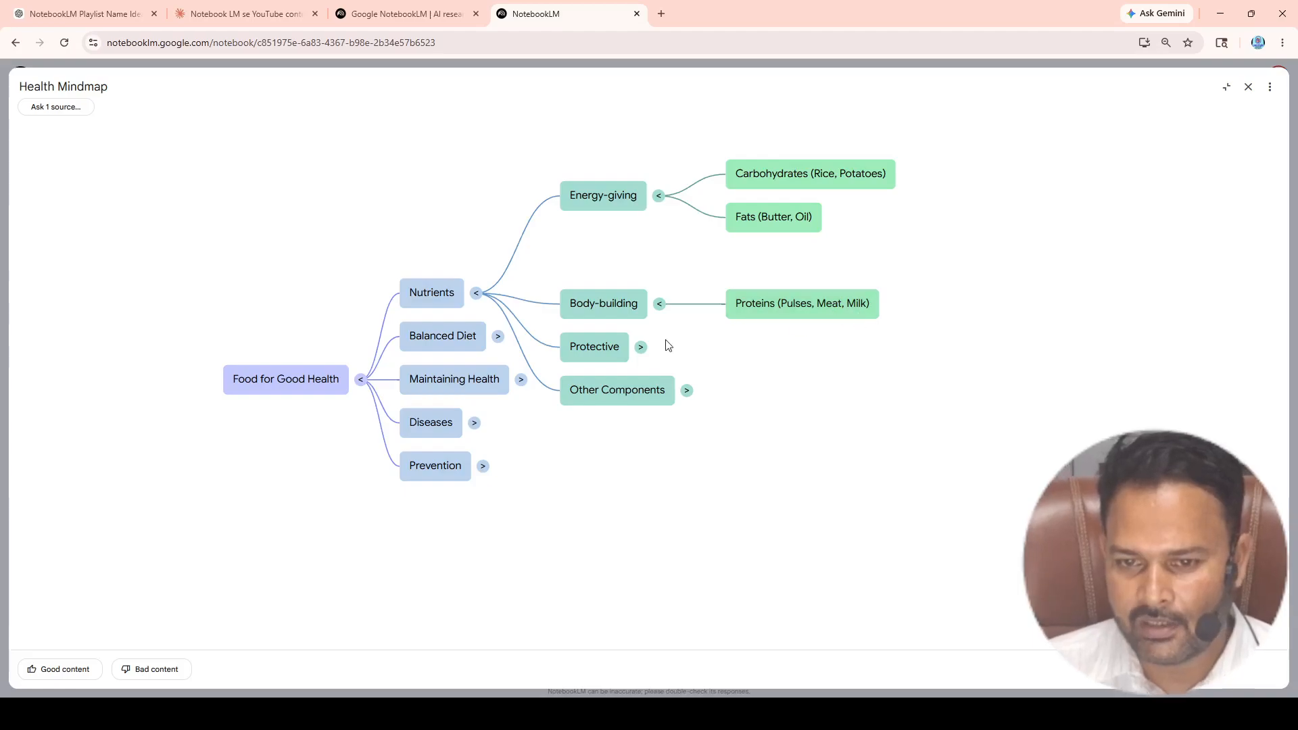
{"action": "left_click", "coordinate": [641, 347]}
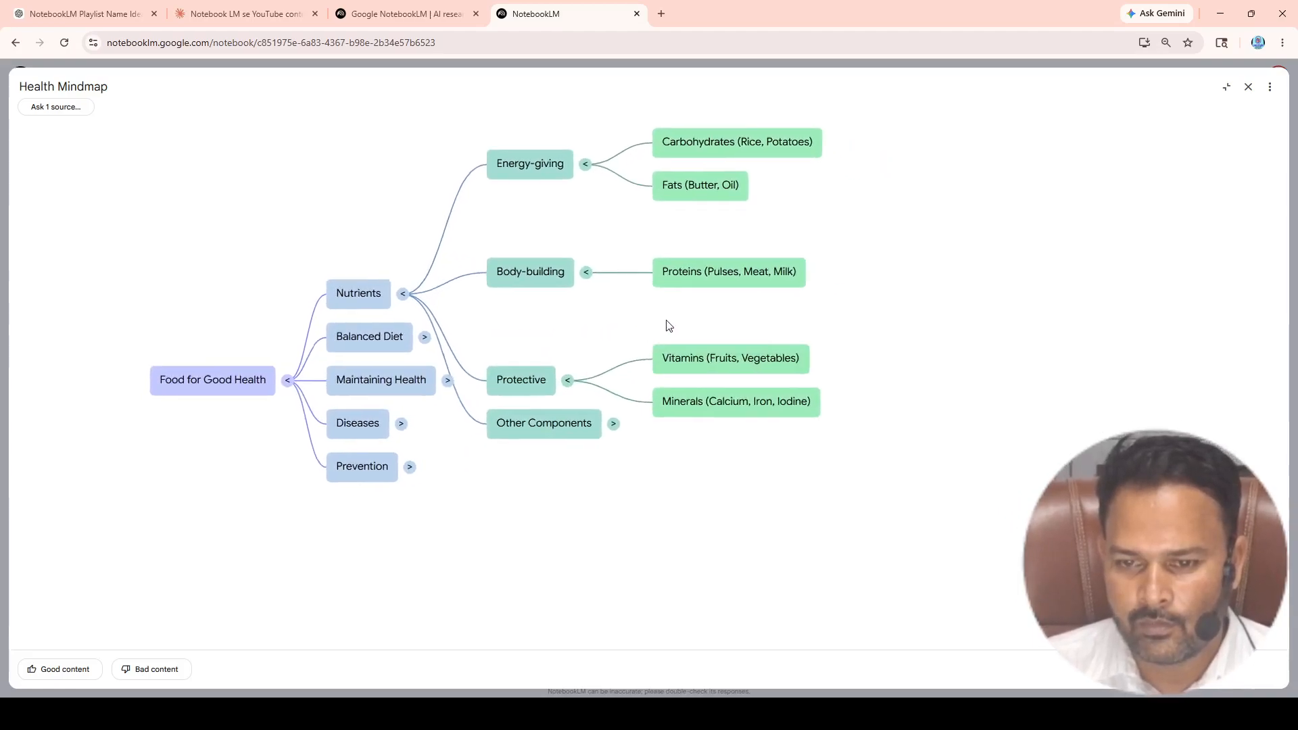
{"action": "left_click_drag", "start_coordinate": [664, 328], "coordinate": [691, 271]}
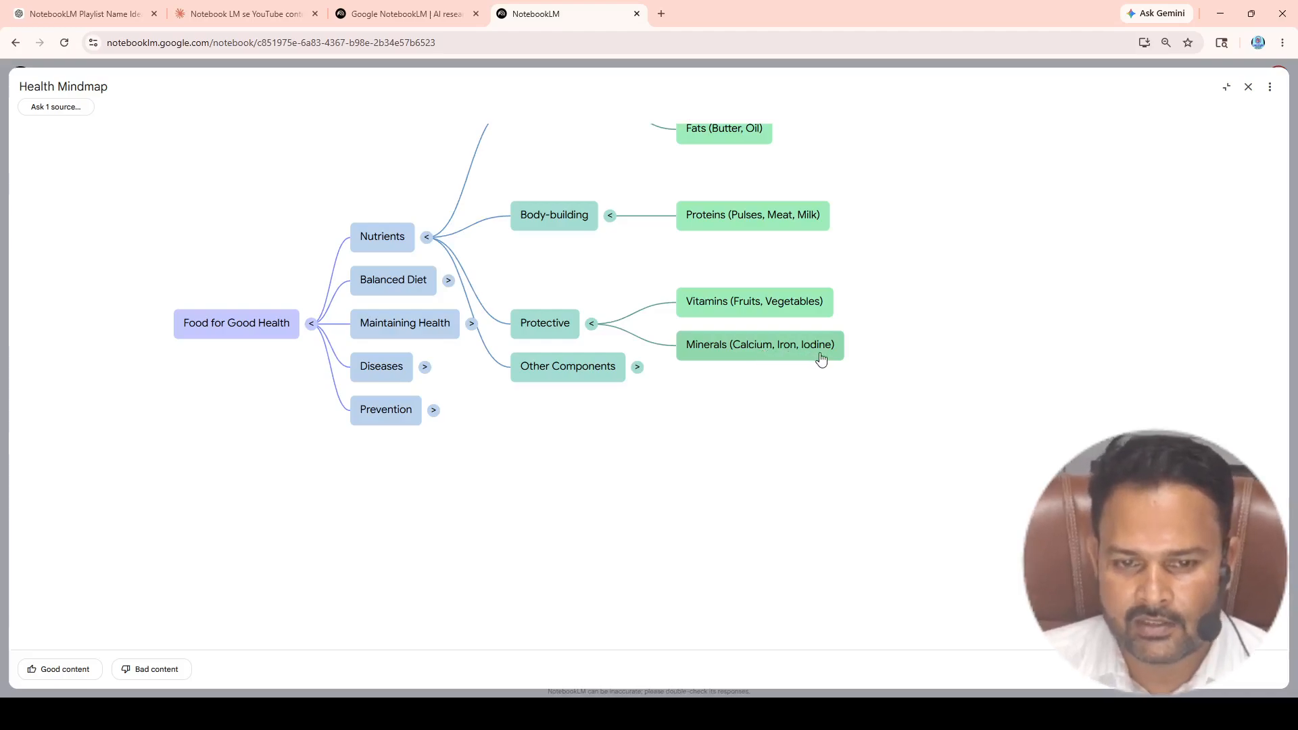
{"action": "left_click", "coordinate": [638, 368]}
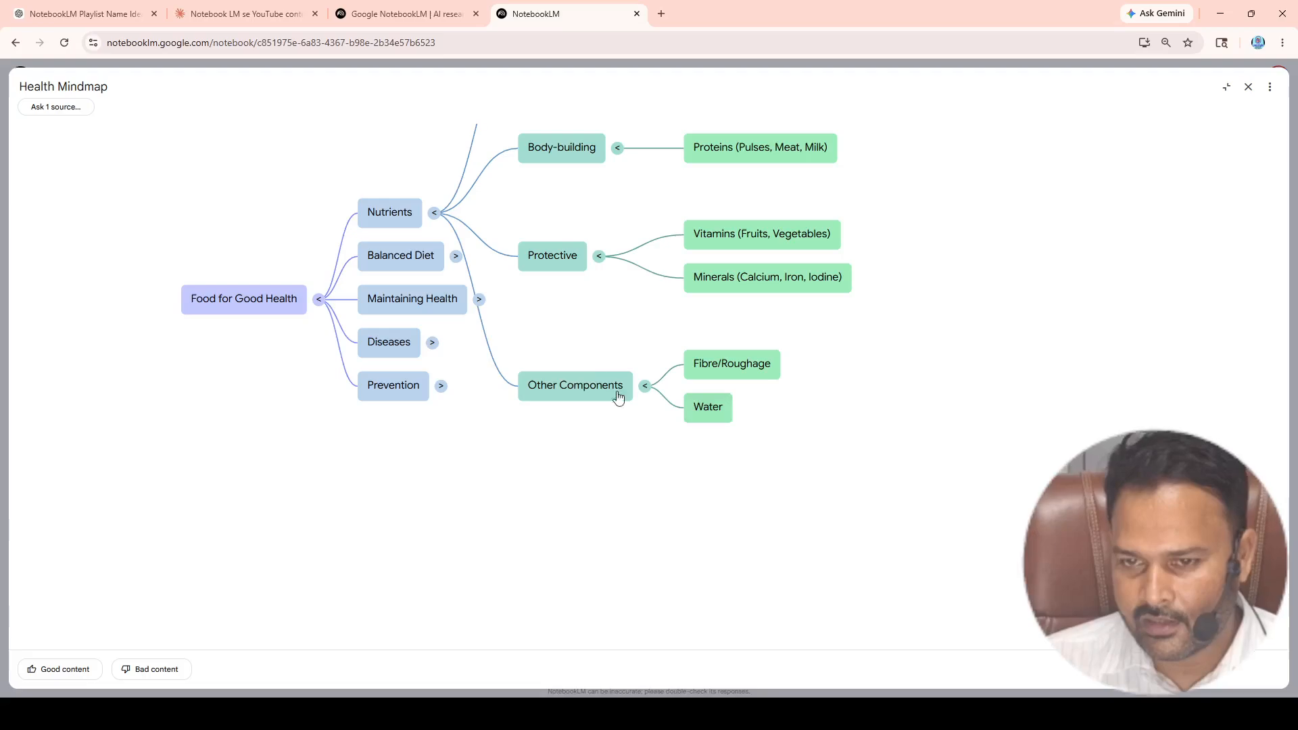
{"action": "left_click_drag", "start_coordinate": [616, 336], "coordinate": [598, 478]}
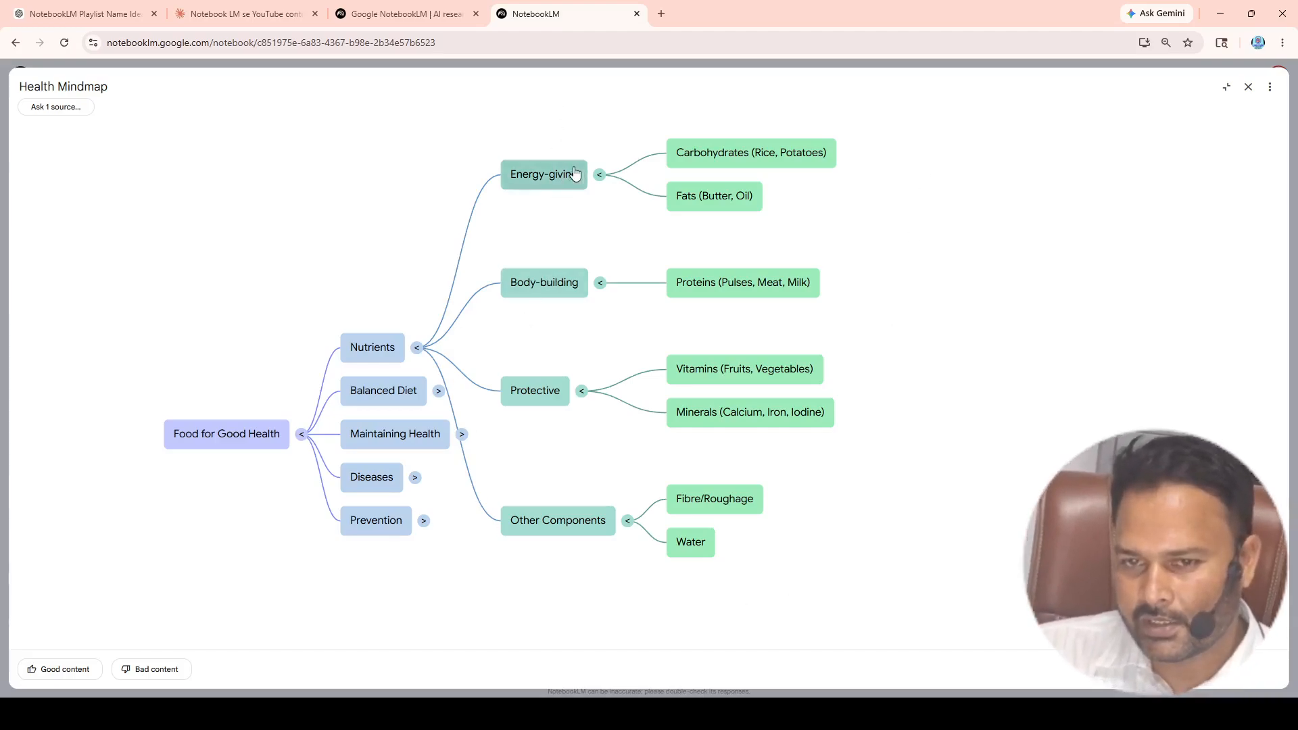
Step: Collapse the Nutrients branch and expand Balanced Diet down to the Healthier Cooking subtopics
{"action": "left_click", "coordinate": [418, 348]}
{"action": "left_click_drag", "start_coordinate": [464, 372], "coordinate": [228, 169]}
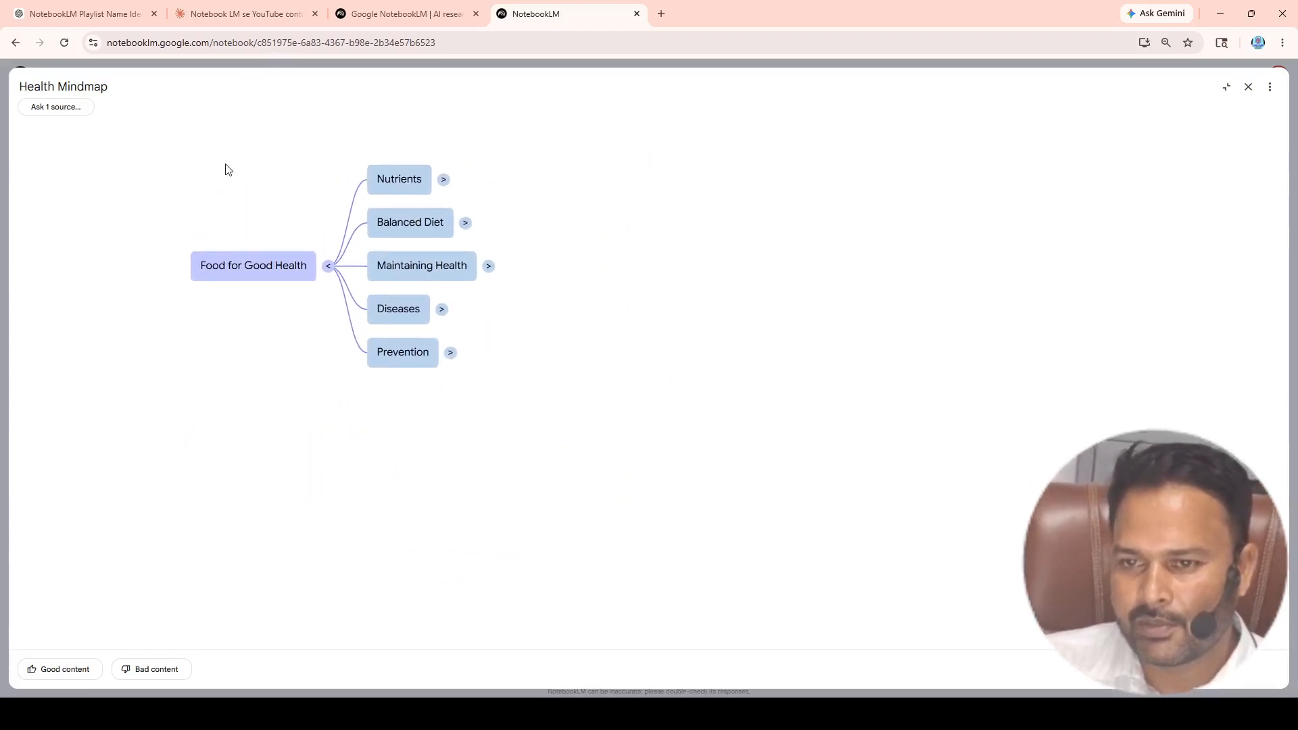
{"action": "left_click", "coordinate": [466, 223]}
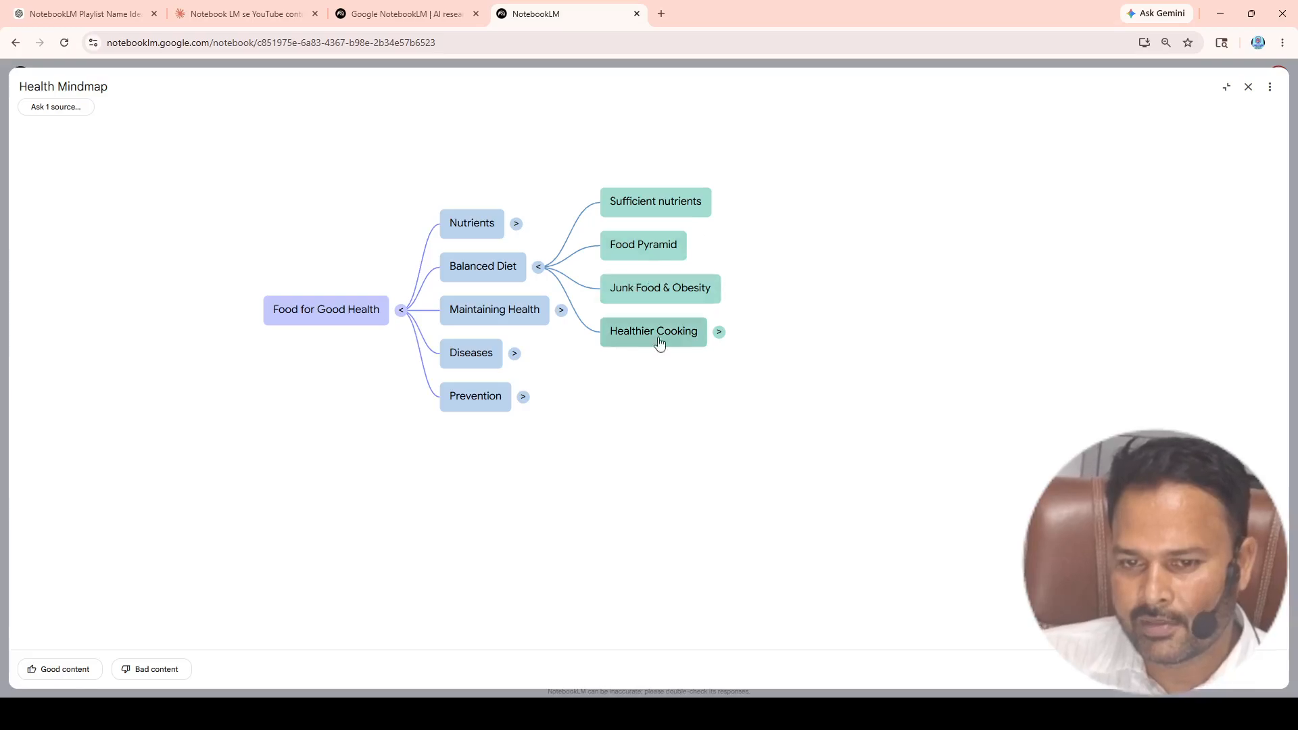
{"action": "left_click", "coordinate": [718, 335]}
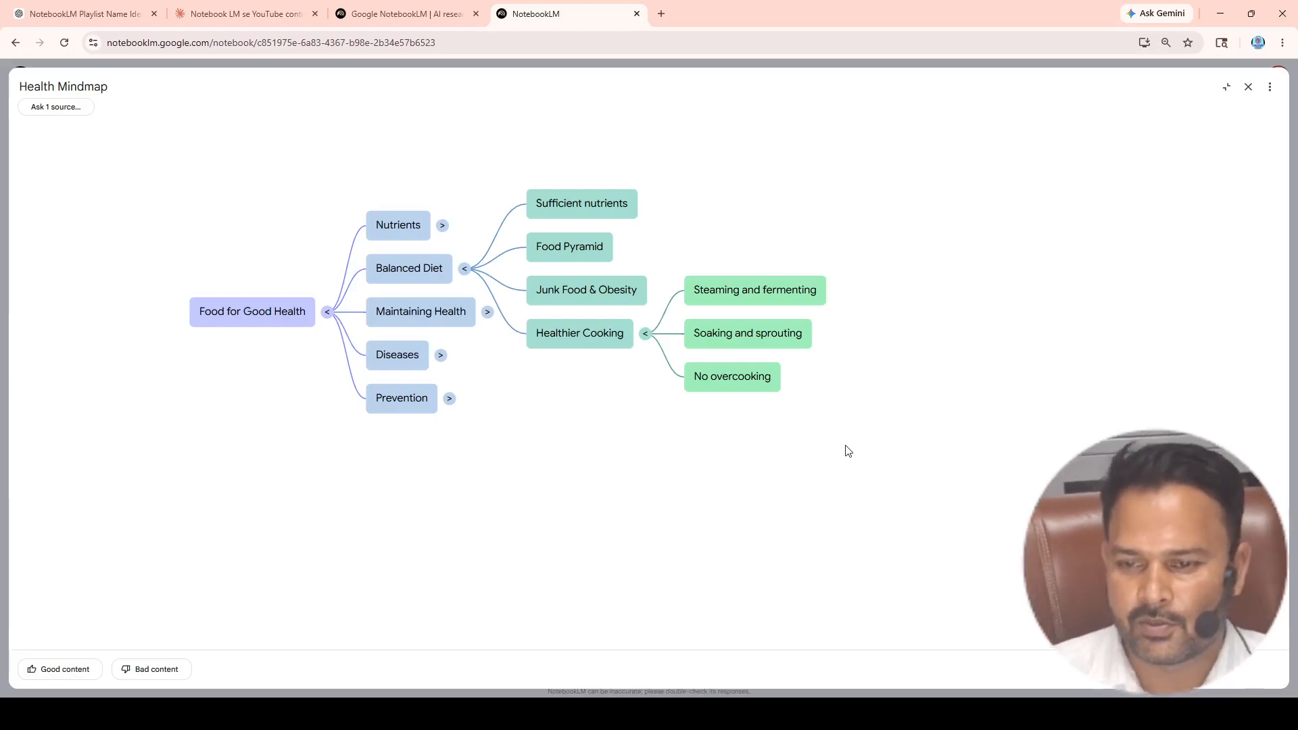
Step: Expand the Diseases, Prevention and Maintaining Health branches of the mind map
{"action": "left_click", "coordinate": [442, 358]}
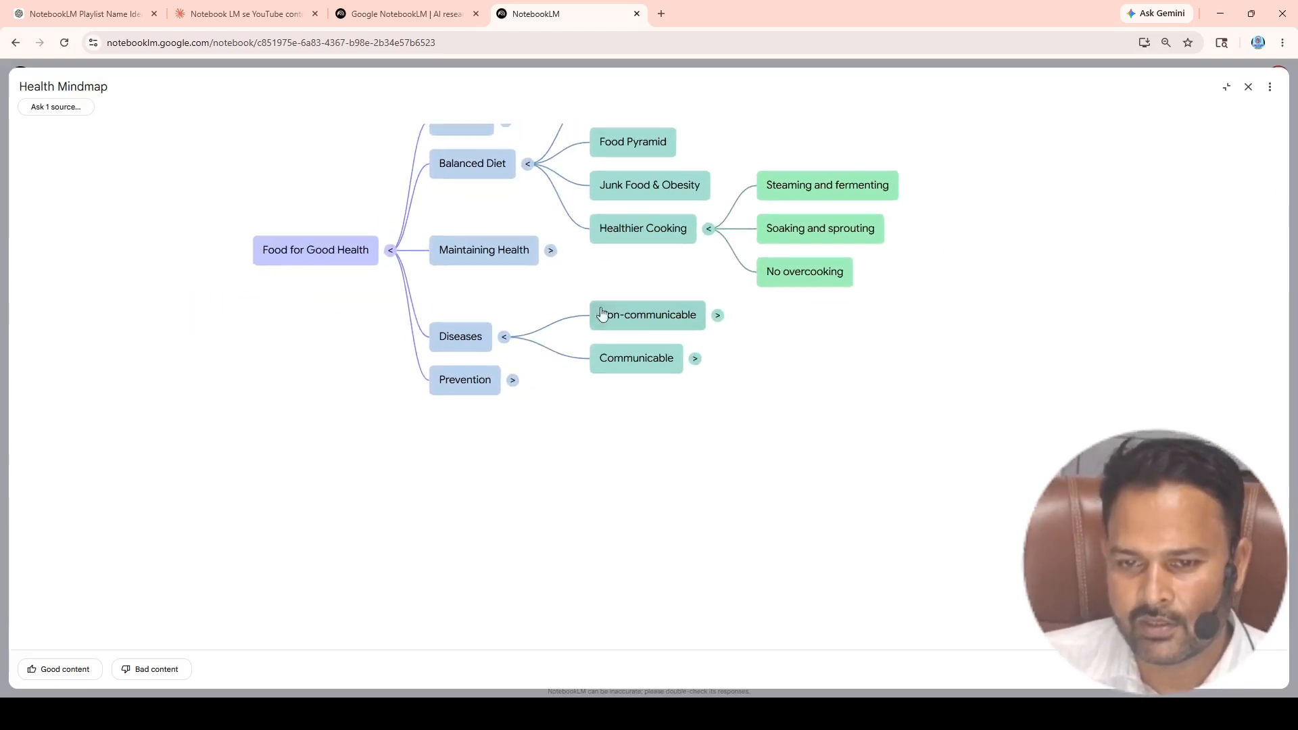
{"action": "left_click", "coordinate": [512, 380]}
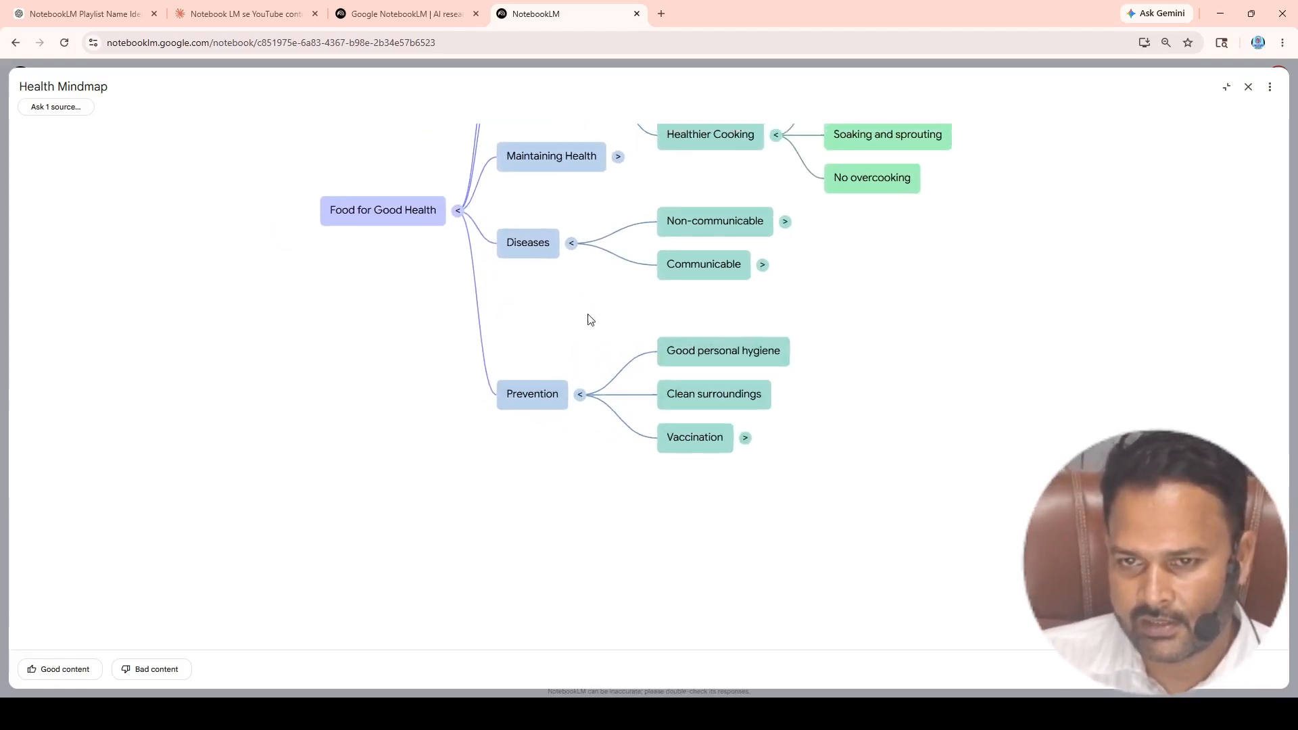
{"action": "left_click", "coordinate": [514, 306]}
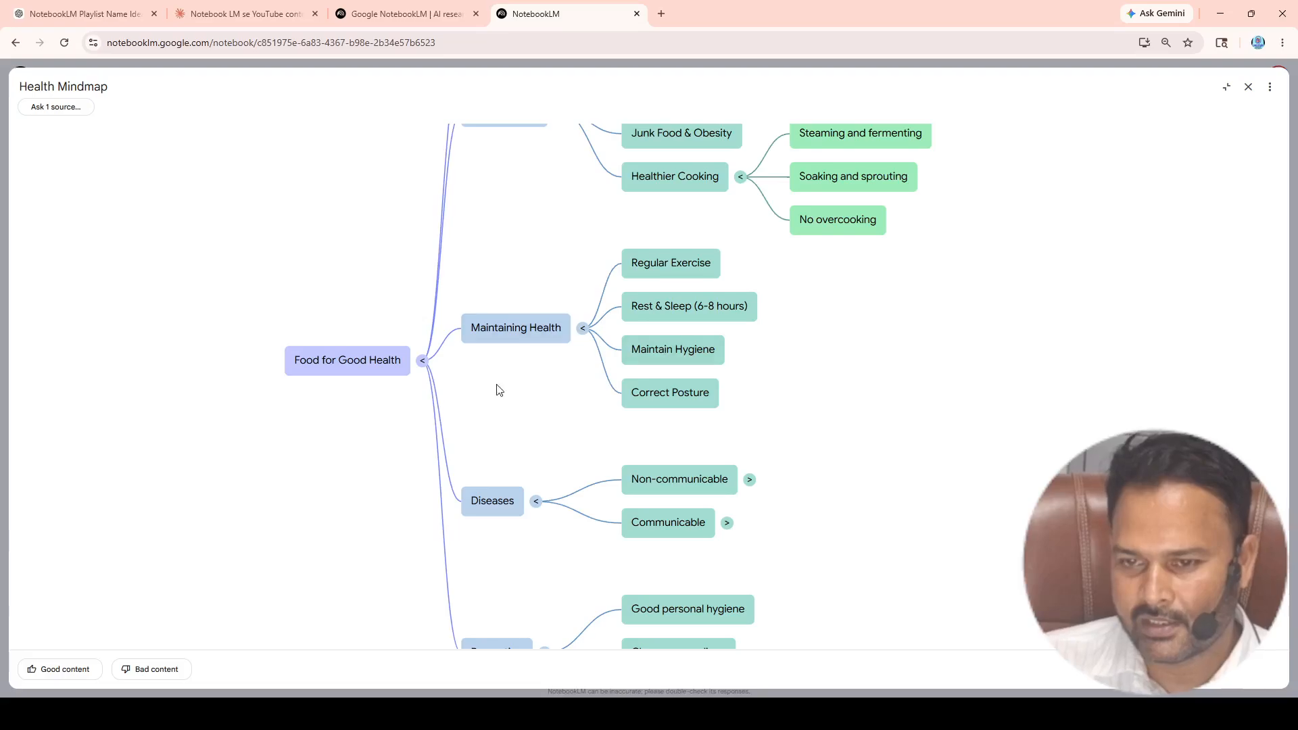
Step: Ask the chat to discuss the mind map's root topic, Food for Good Health, and return to the Studio overview
{"action": "left_click", "coordinate": [422, 363]}
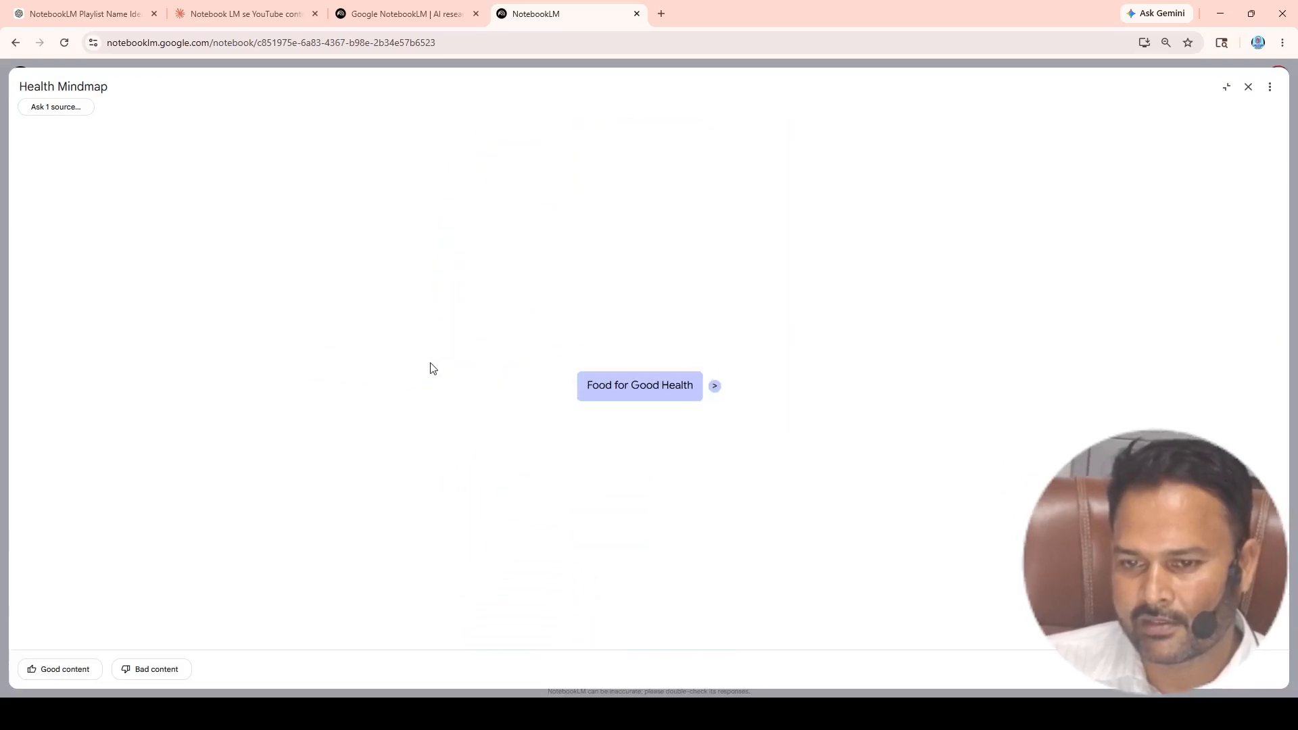
{"action": "left_click", "coordinate": [623, 395]}
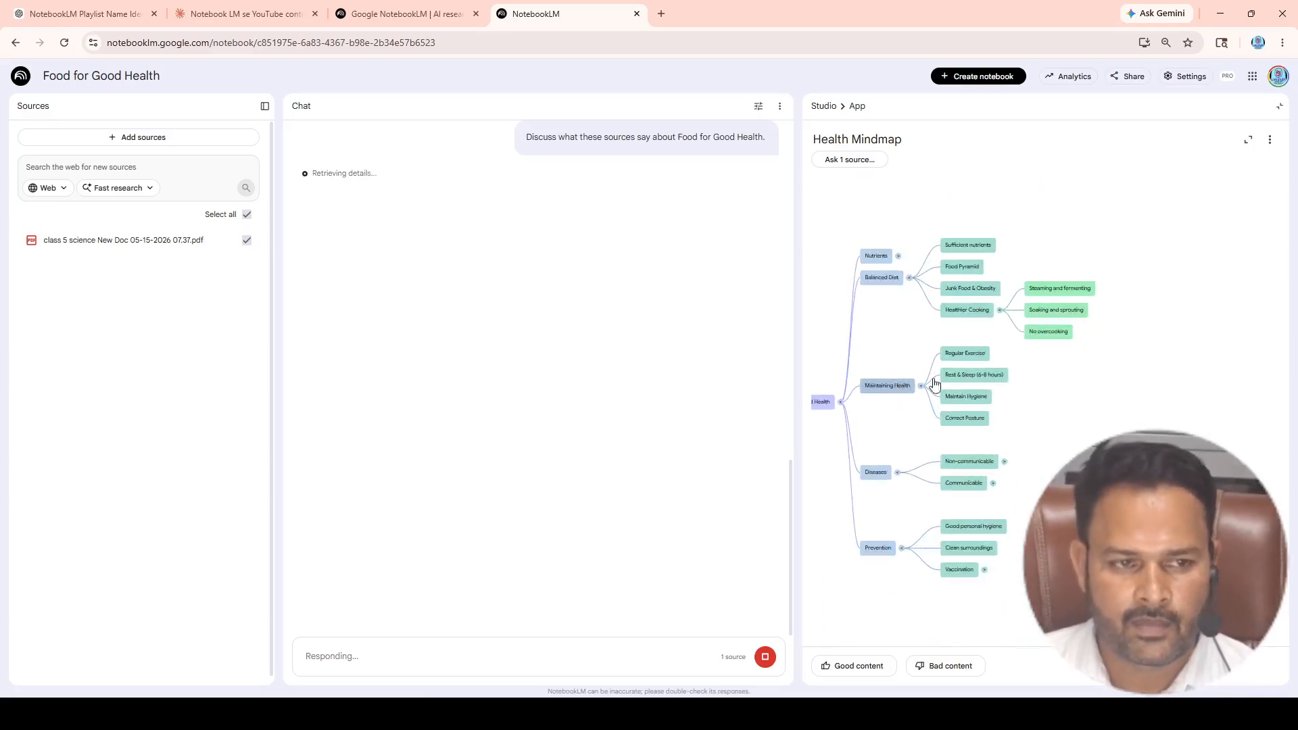
{"action": "left_click", "coordinate": [1249, 142]}
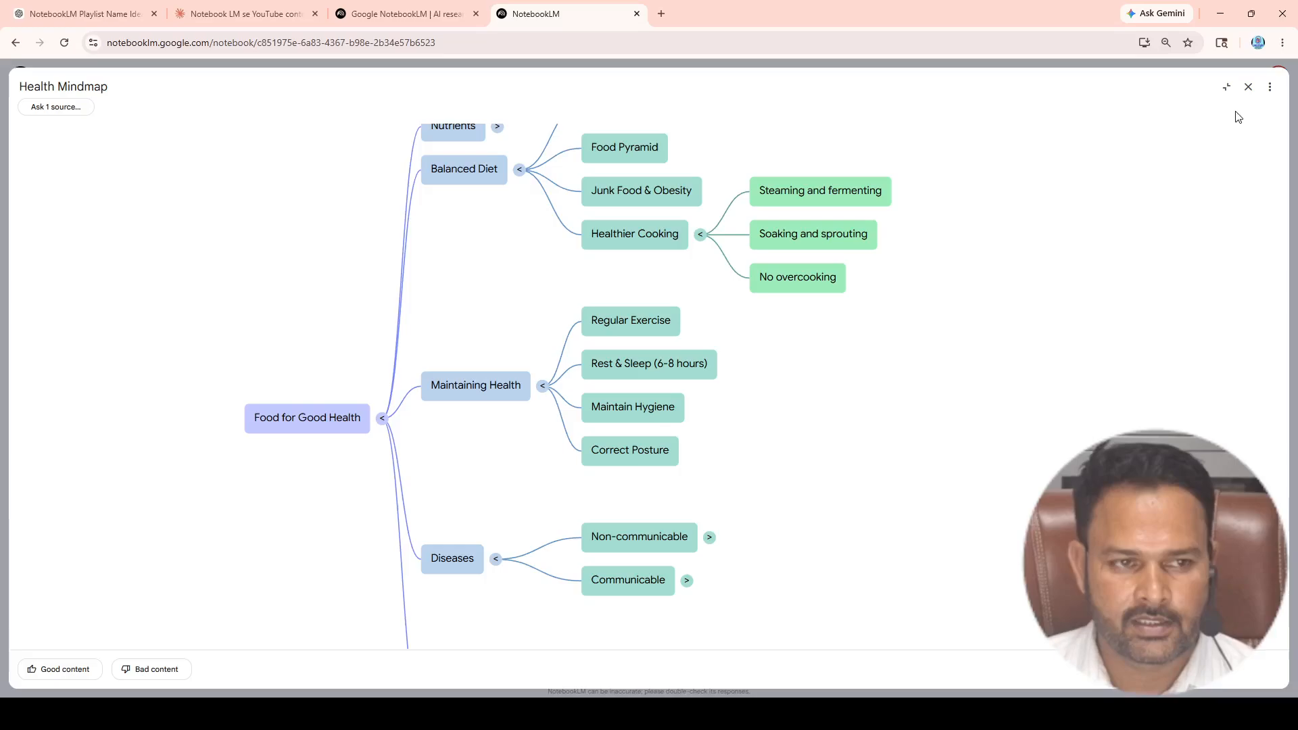
{"action": "left_click", "coordinate": [1228, 88]}
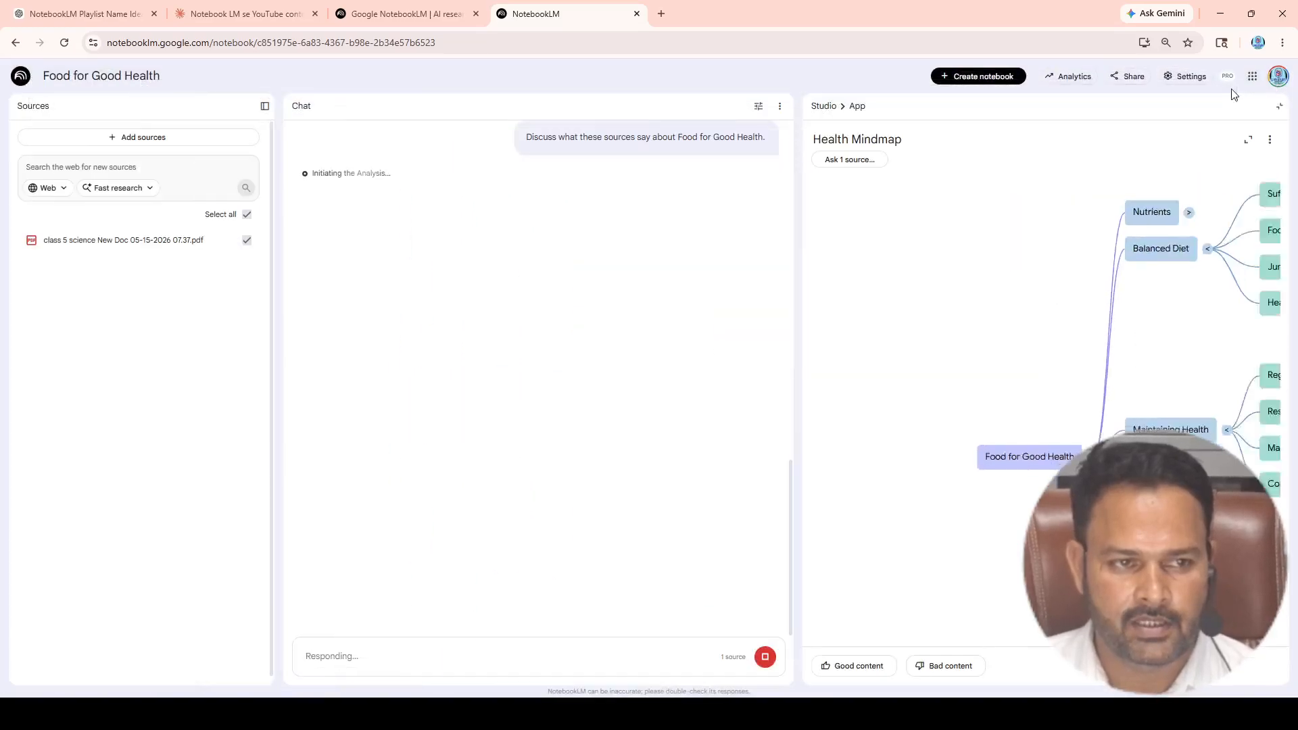
{"action": "left_click", "coordinate": [1276, 108]}
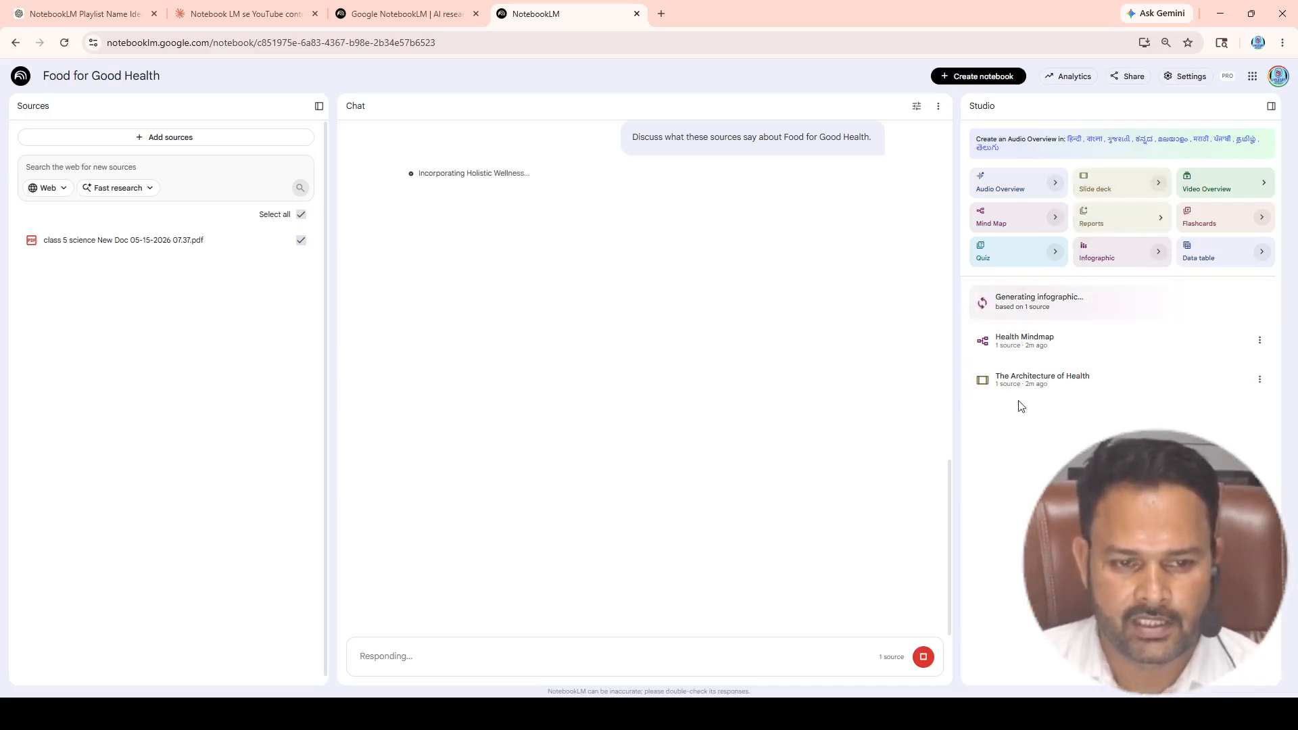
Step: Open the slide deck The Architecture of Health in its slide editing view
{"action": "left_click", "coordinate": [1034, 380]}
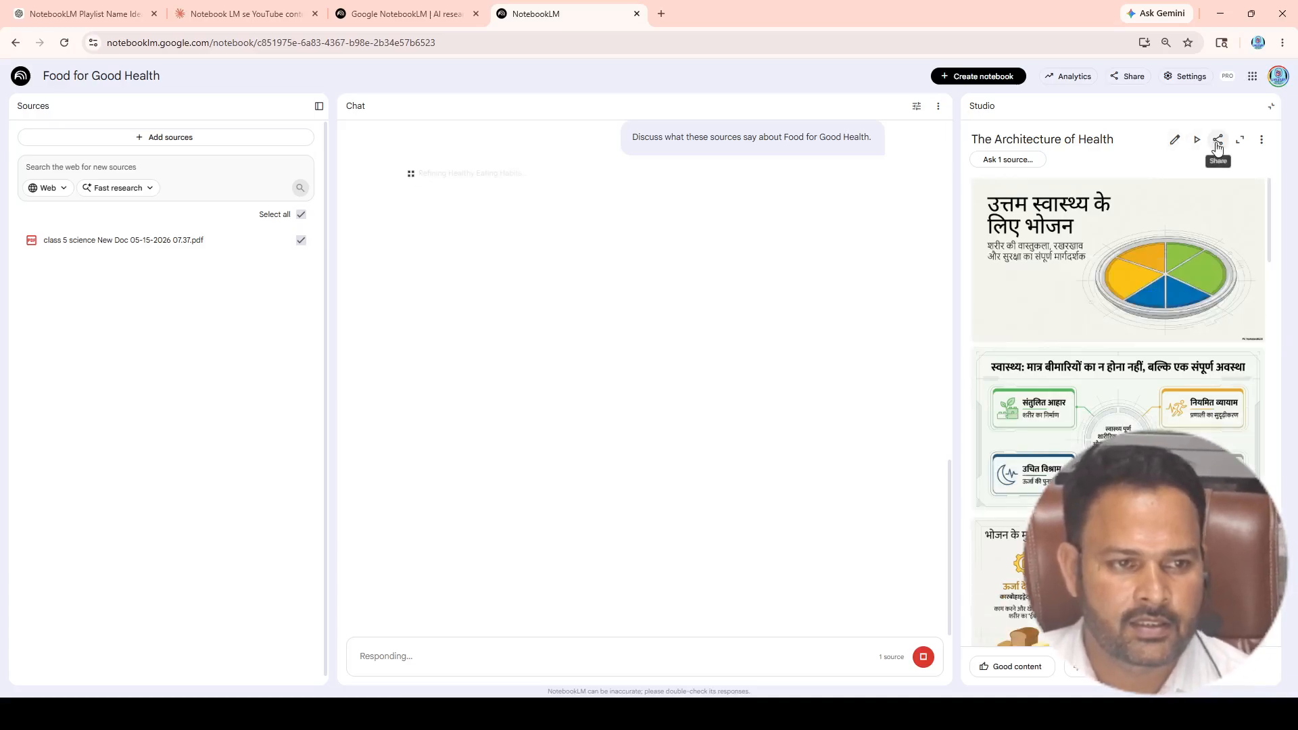
{"action": "left_click", "coordinate": [1176, 142]}
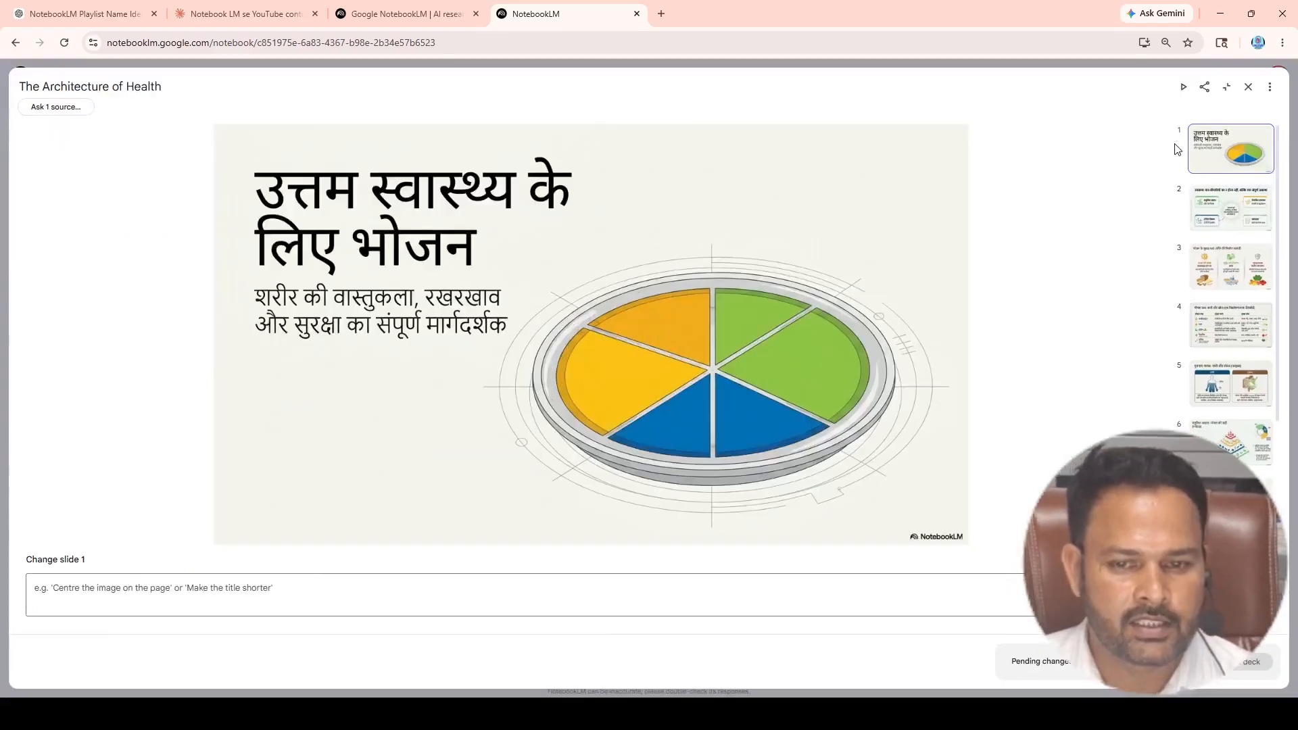
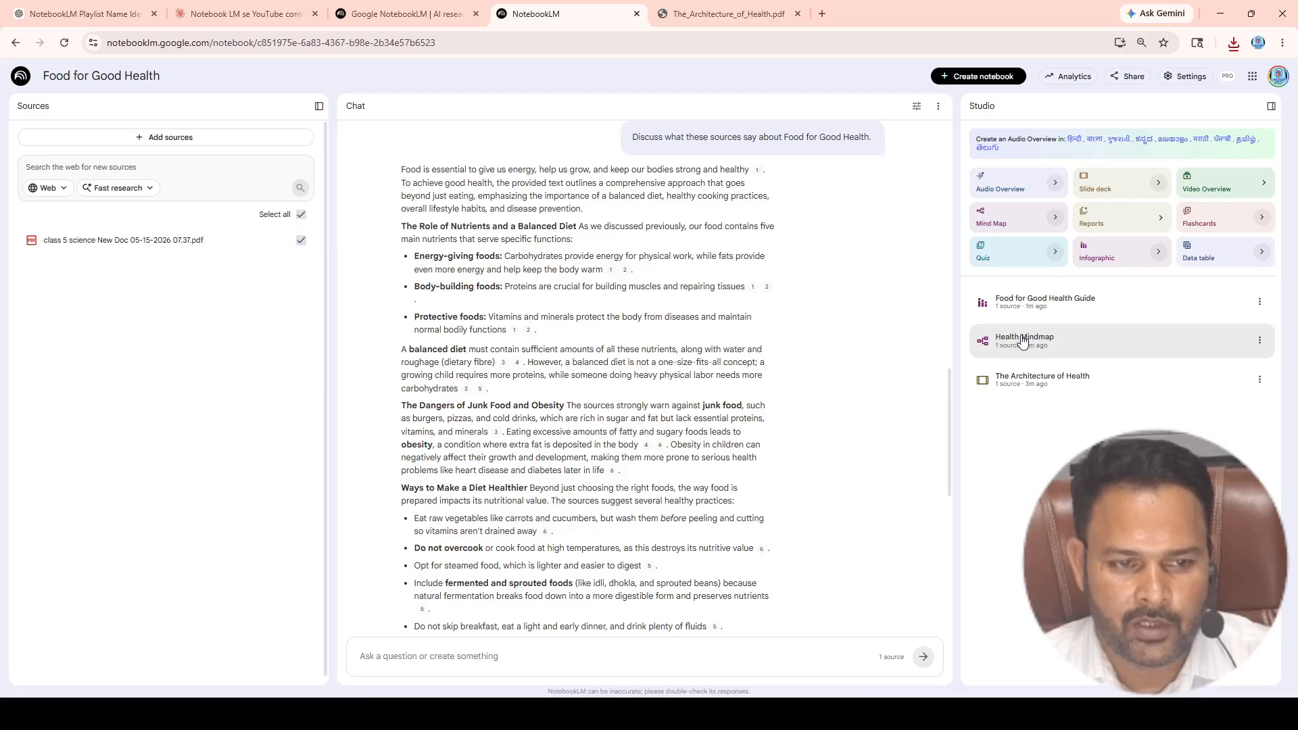
Step: View the Food for Good Health Guide infographic enlarged, return to the Studio overview and download the infographic
{"action": "left_click", "coordinate": [1115, 307]}
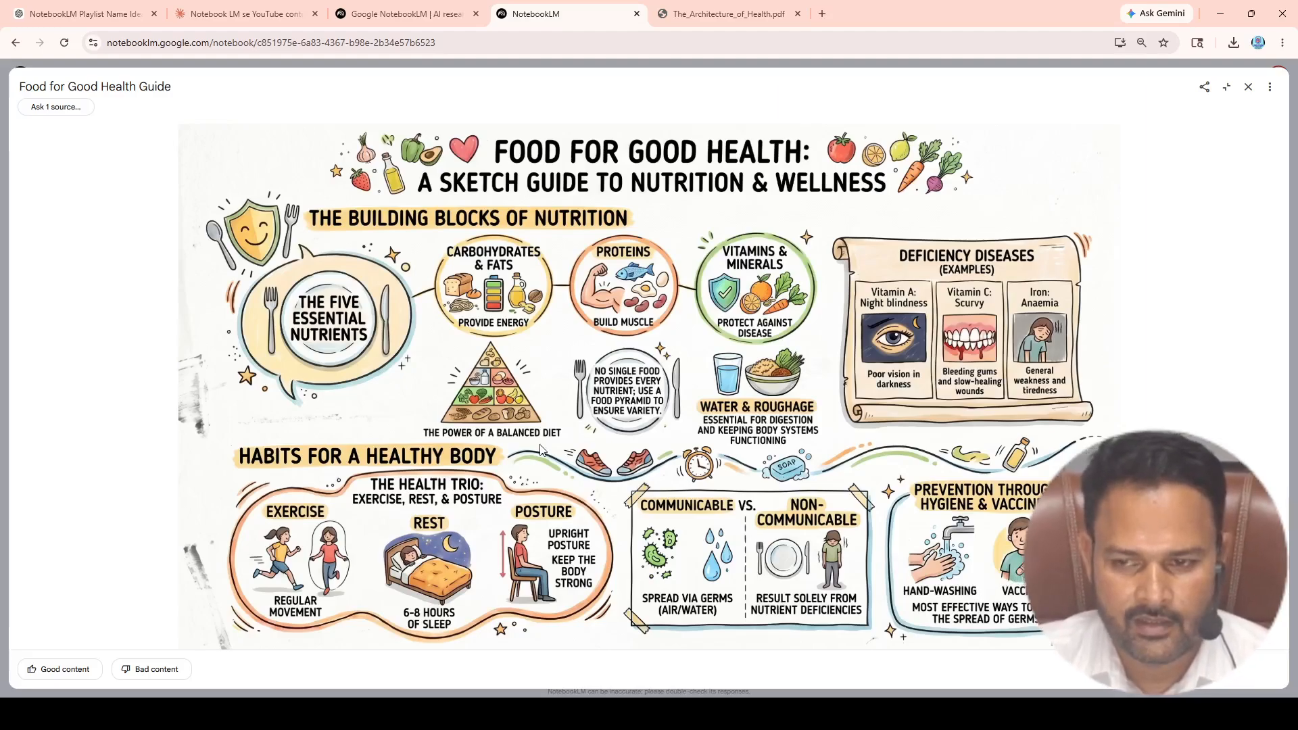
{"action": "left_click", "coordinate": [1248, 87]}
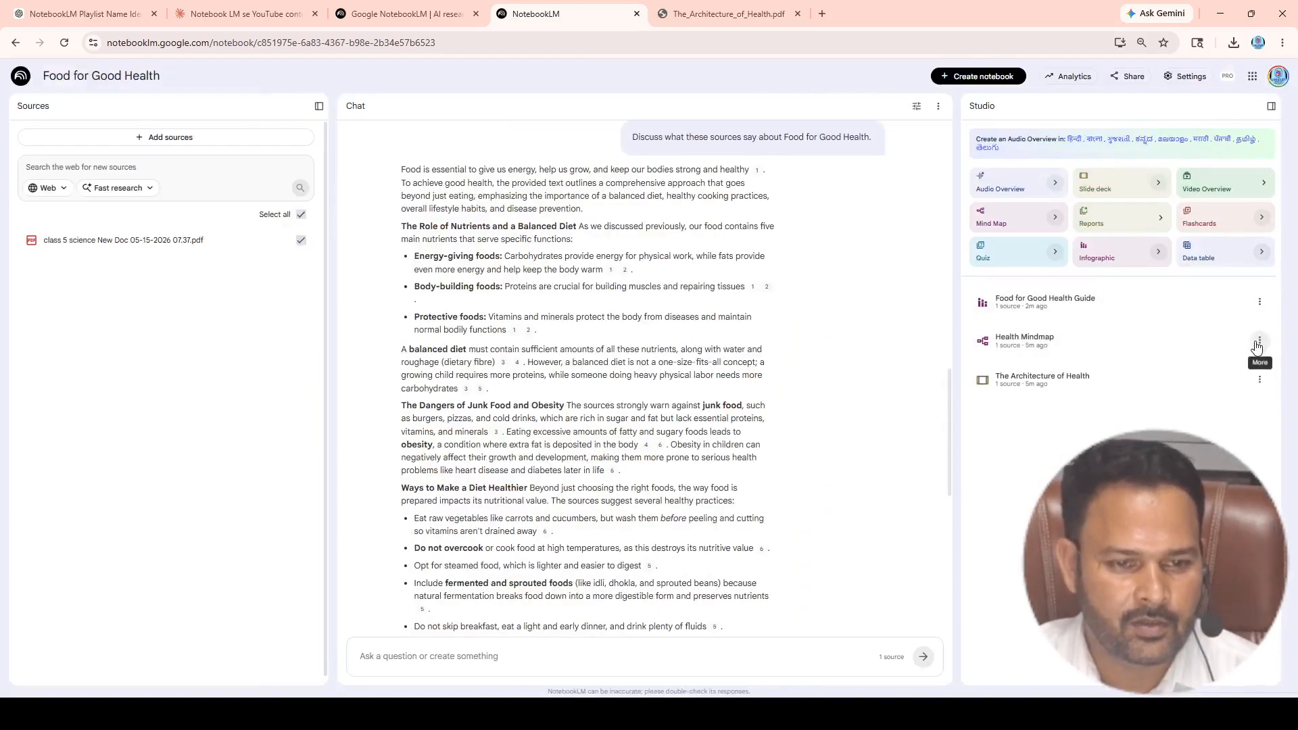
{"action": "left_click", "coordinate": [1260, 303]}
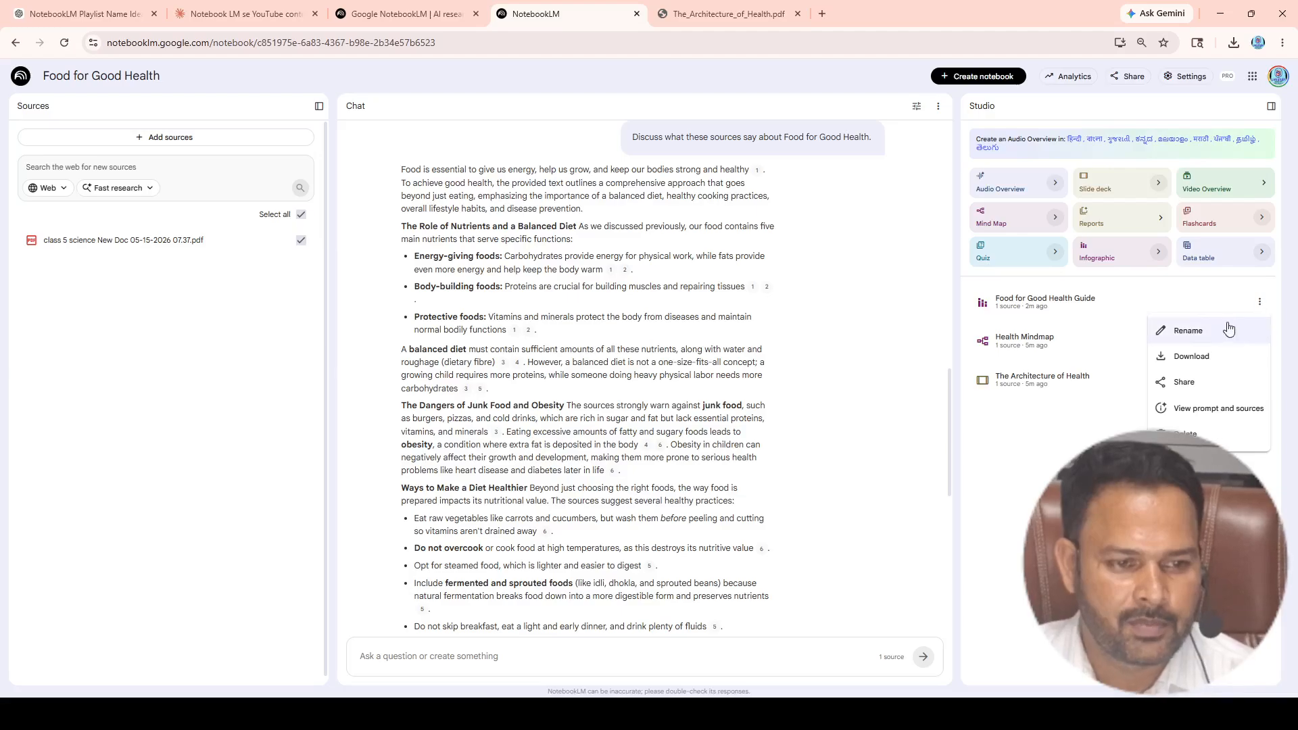
{"action": "left_click", "coordinate": [1191, 357]}
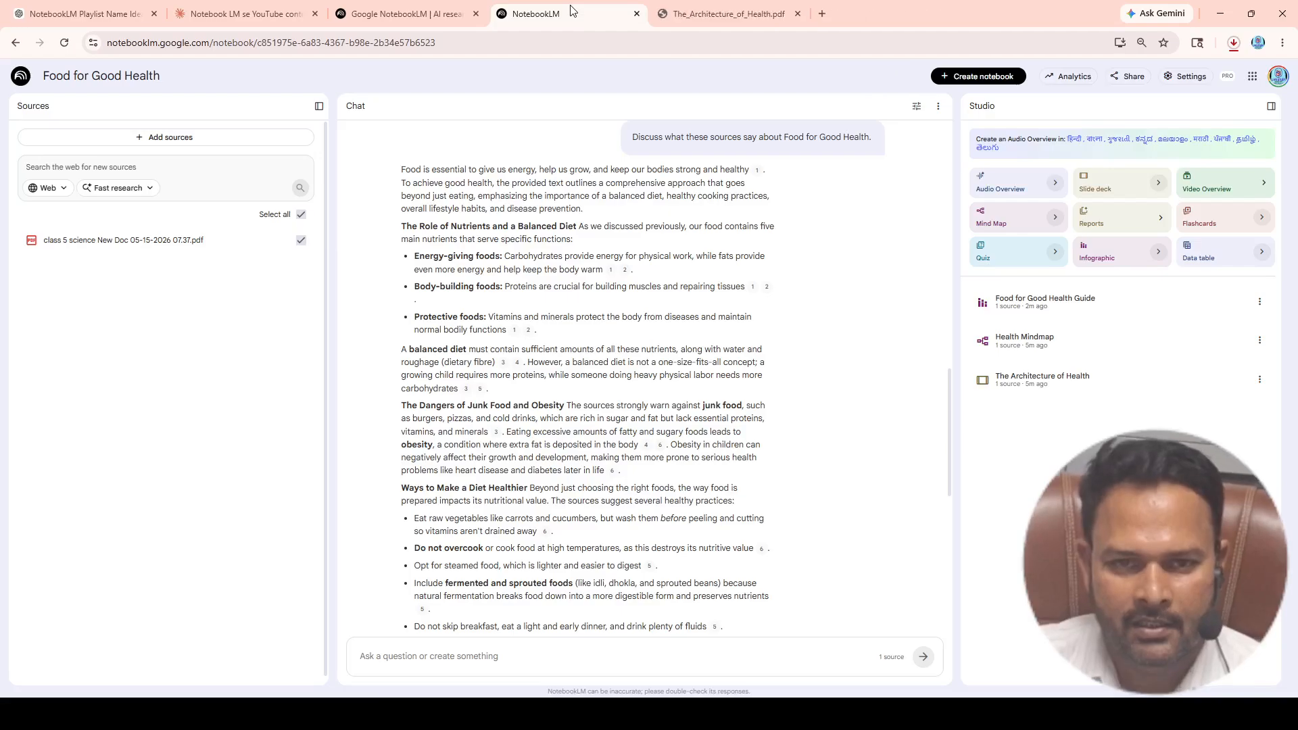
{"action": "left_click", "coordinate": [1260, 342]}
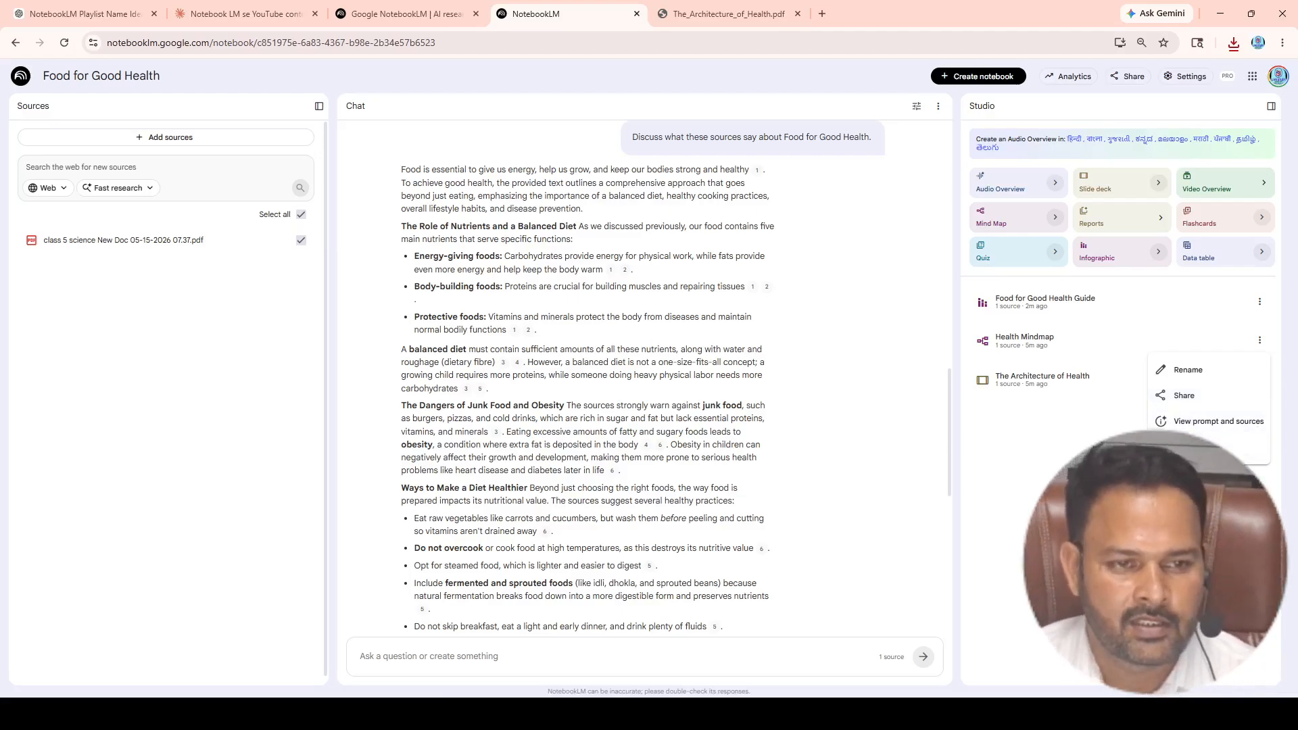
{"action": "left_click", "coordinate": [1204, 490]}
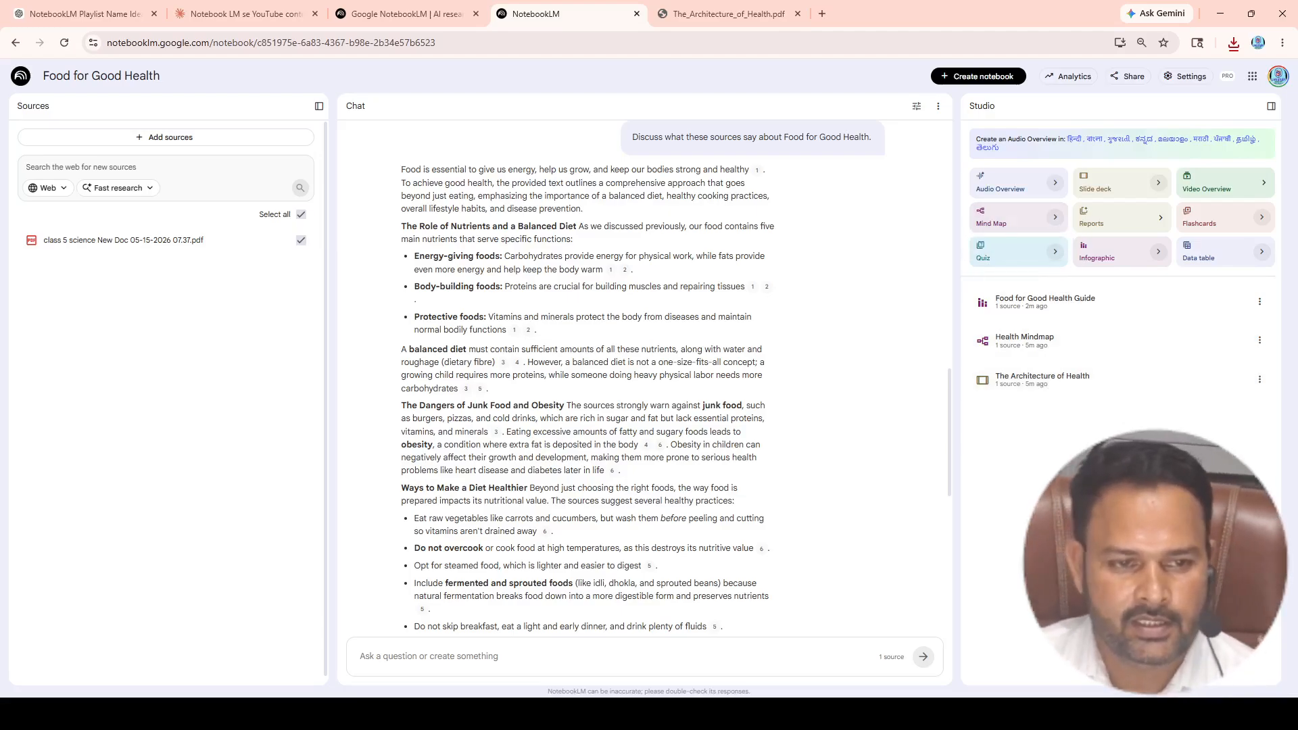
Step: Generate a quiz with the standard number of questions, medium difficulty and "20 Question" as the topic instruction
{"action": "left_click", "coordinate": [1055, 252]}
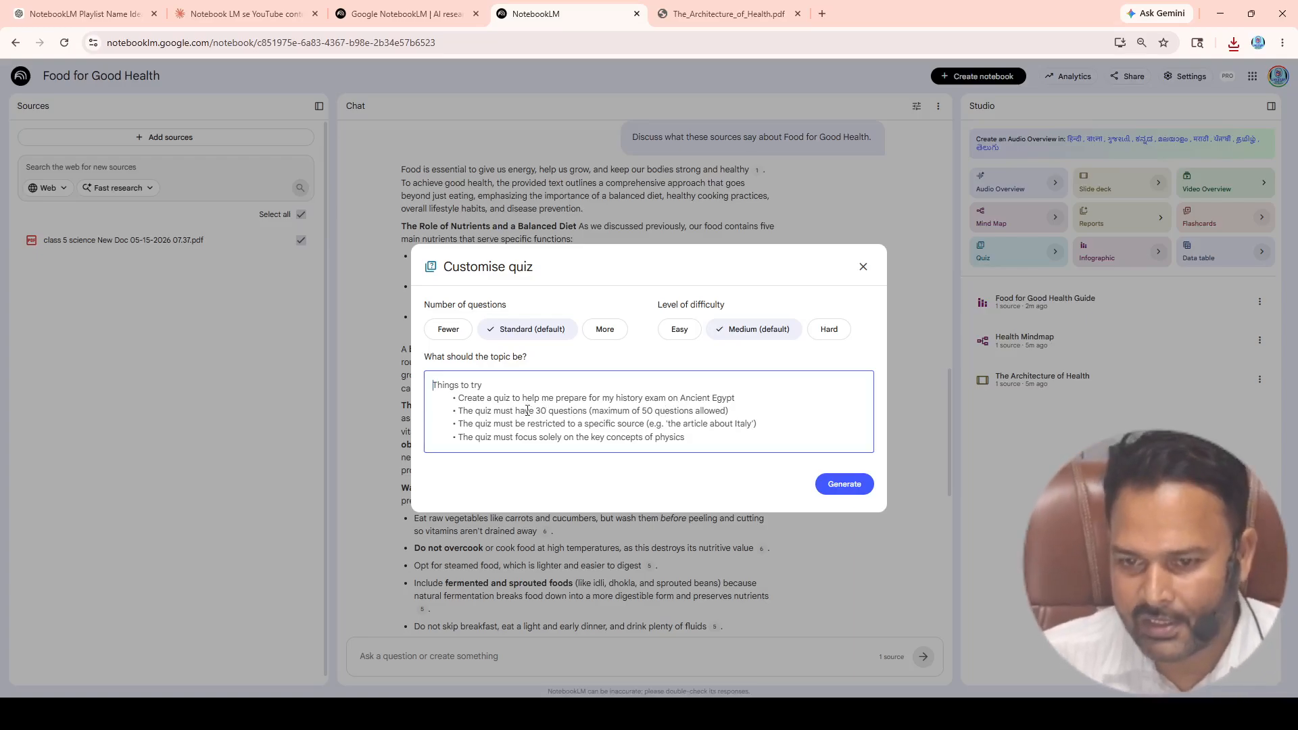
{"action": "type", "text": "50"}
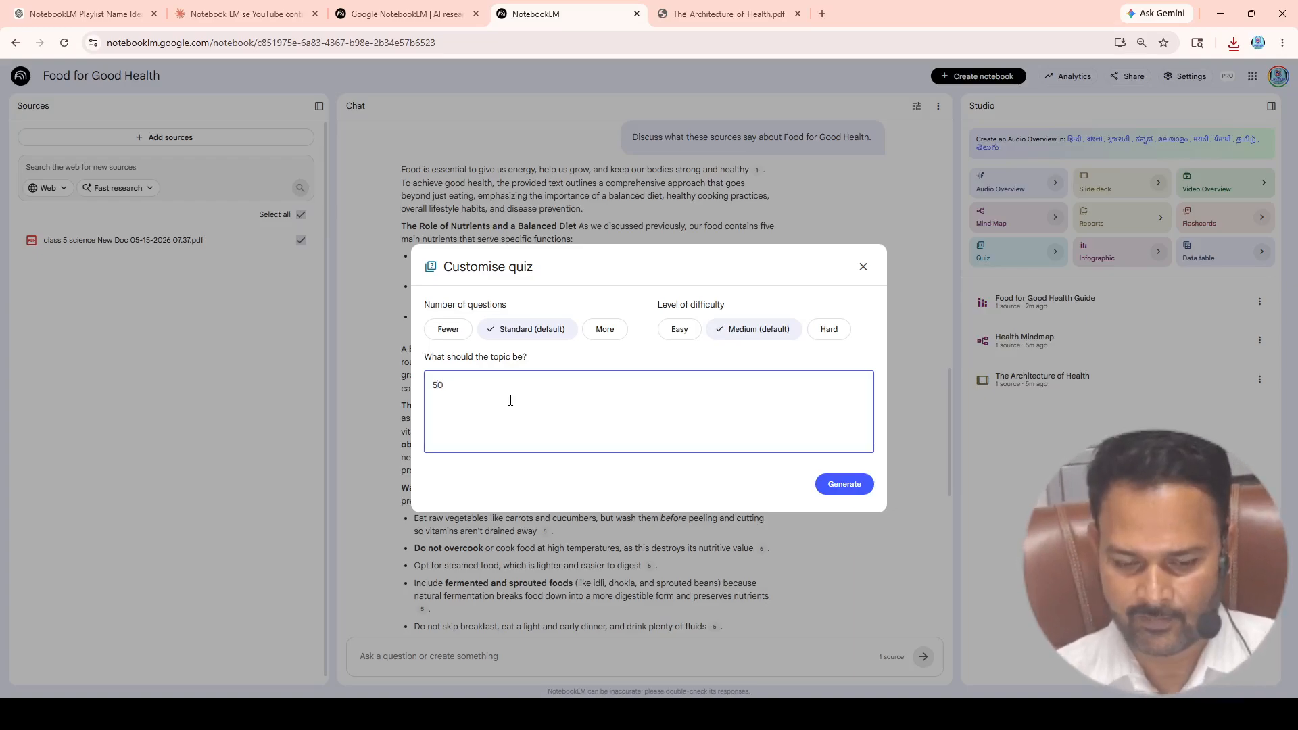
{"action": "key", "text": "BackSpace"}
{"action": "key", "text": "BackSpace"}
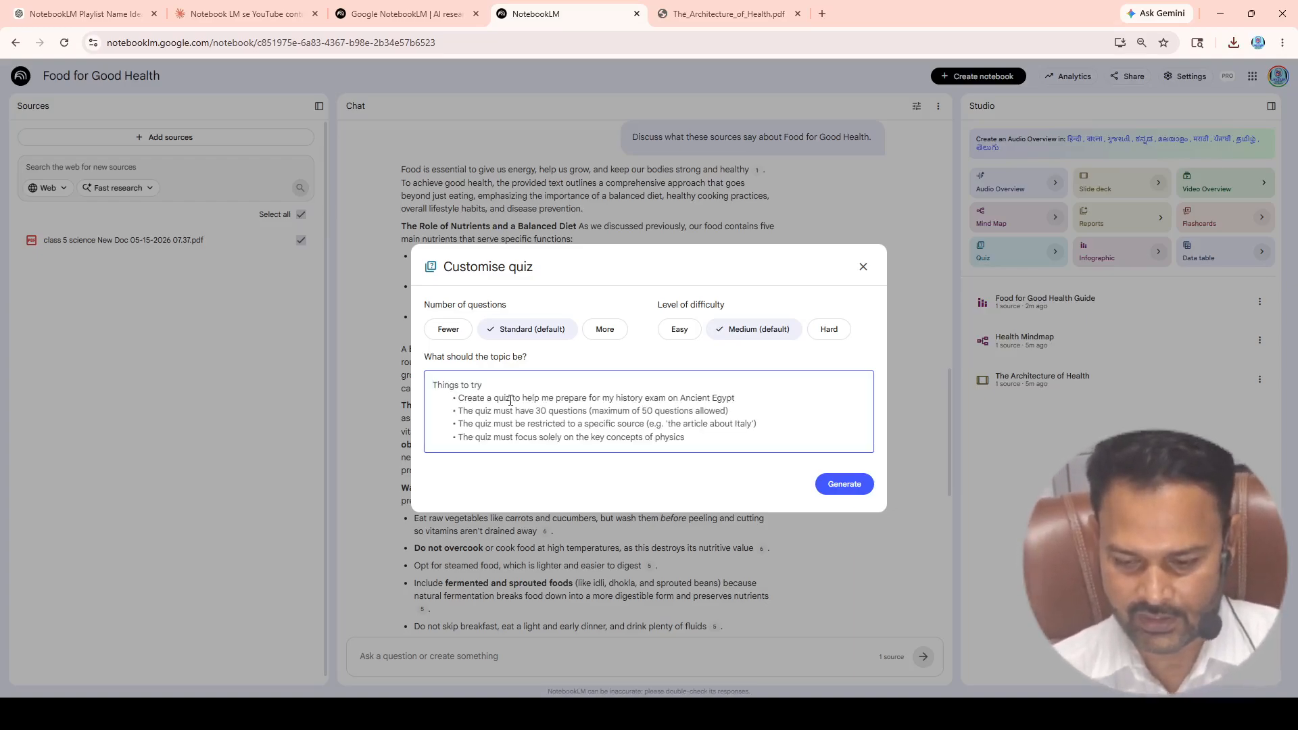
{"action": "type", "text": "20 Question"}
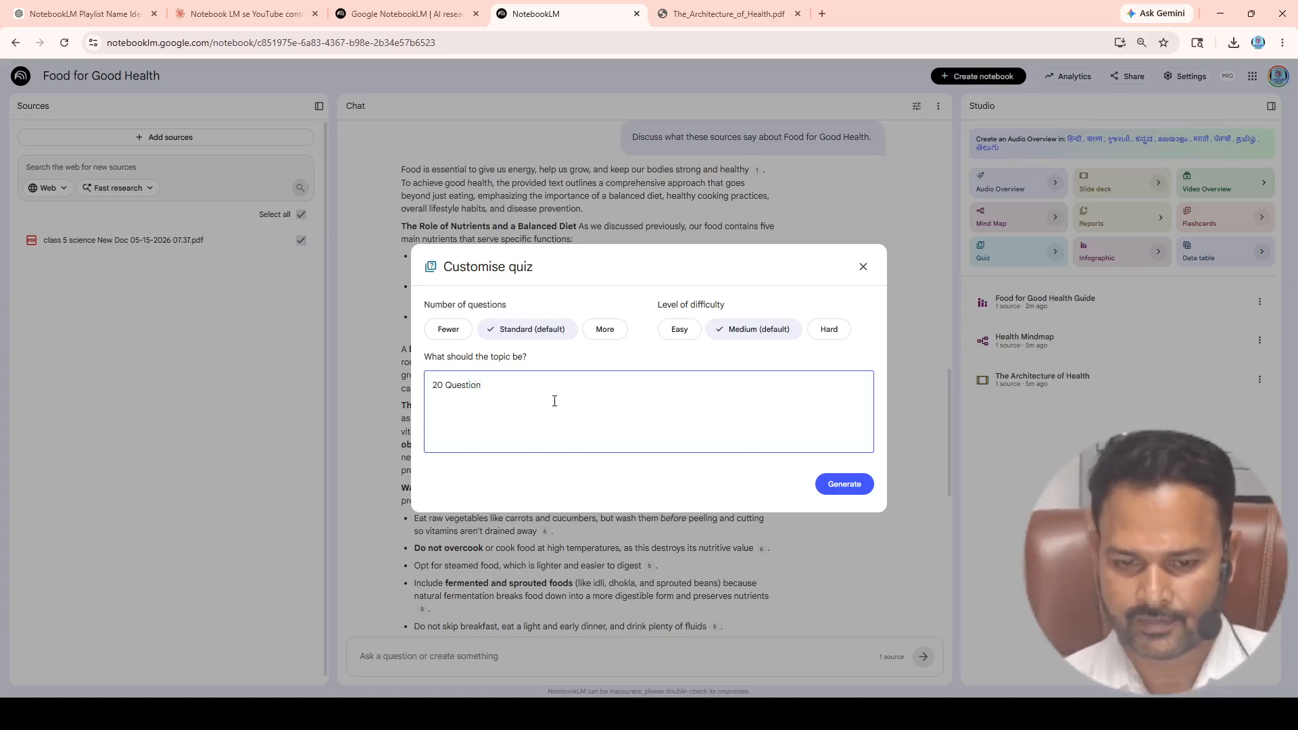
{"action": "left_click", "coordinate": [845, 484]}
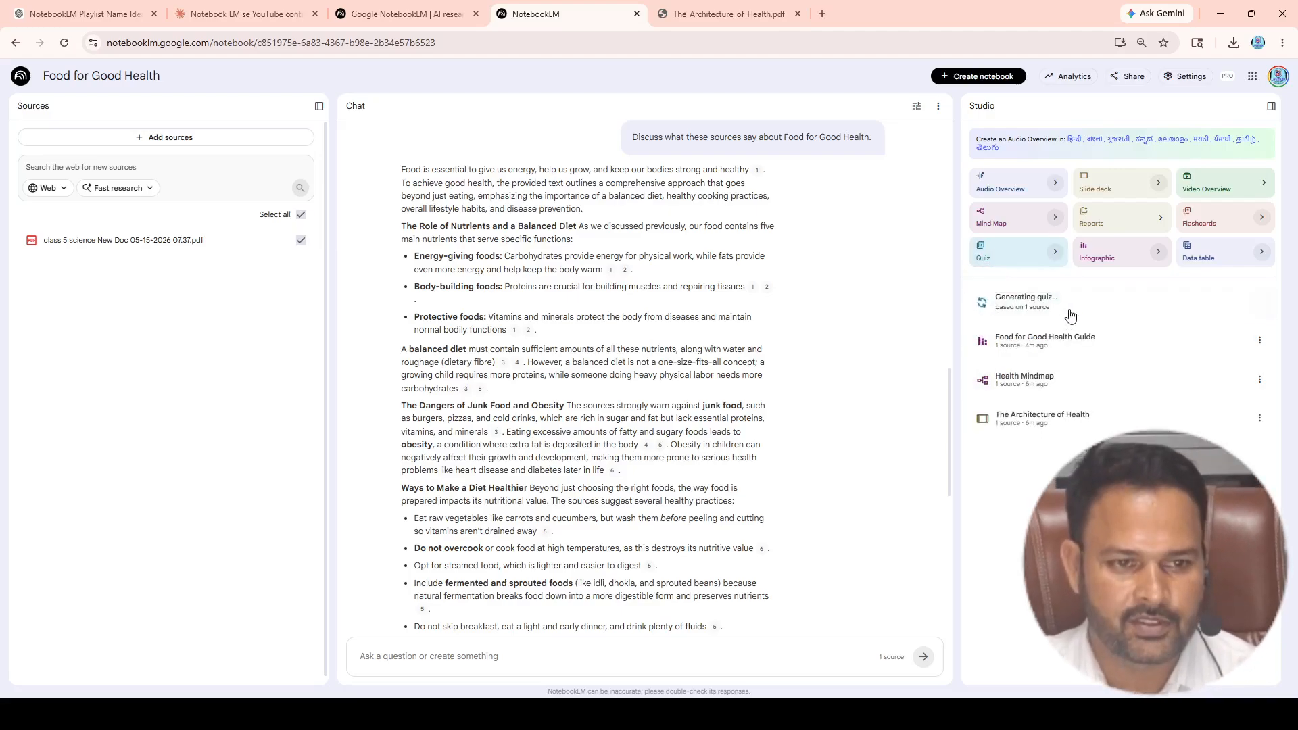
Step: Generate a report in the Study guide format and an English data table without a description
{"action": "left_click", "coordinate": [1151, 224]}
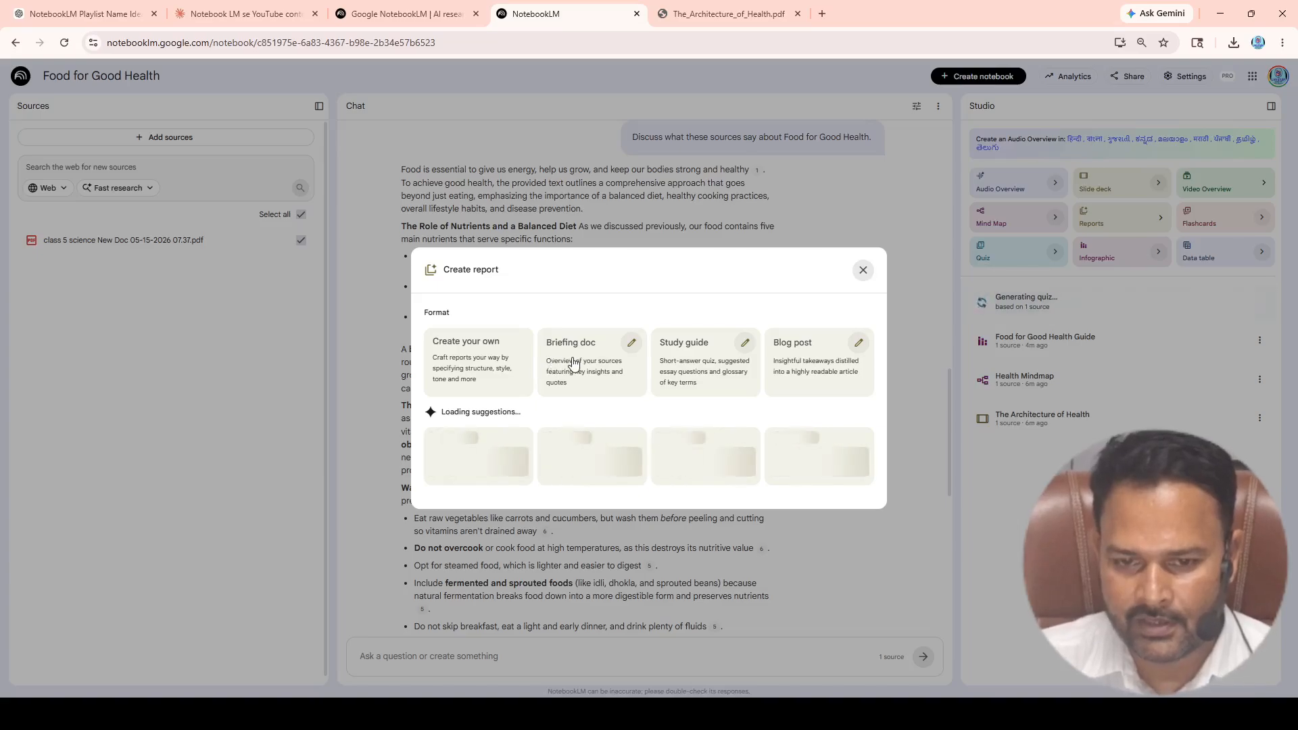
{"action": "left_click", "coordinate": [697, 365]}
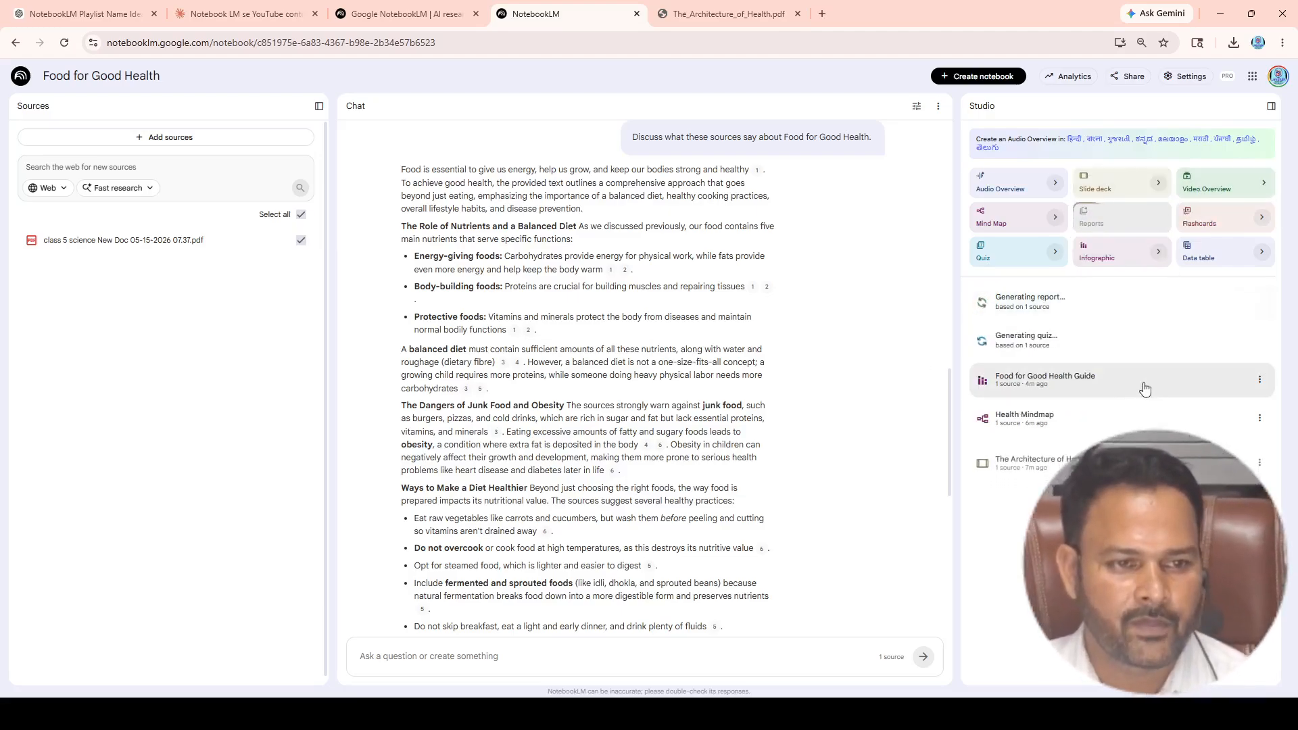
{"action": "left_click", "coordinate": [1261, 252]}
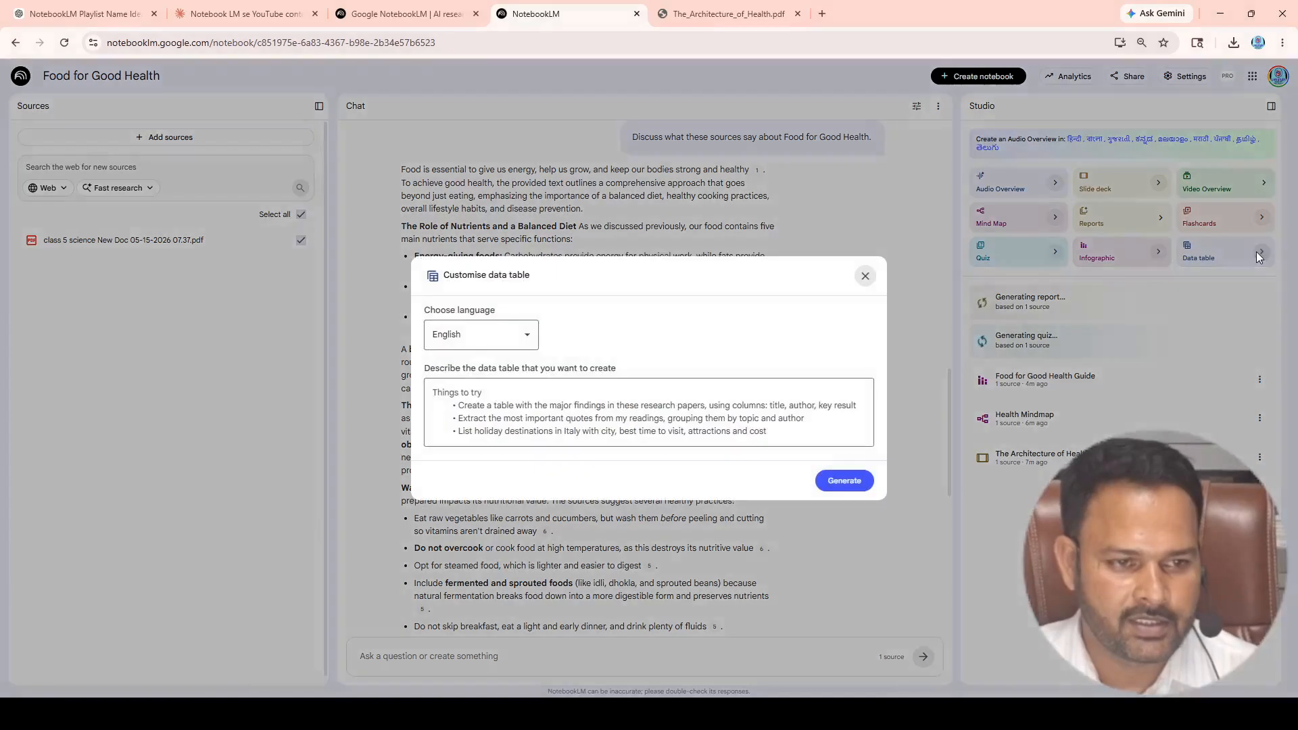
{"action": "left_click", "coordinate": [832, 483]}
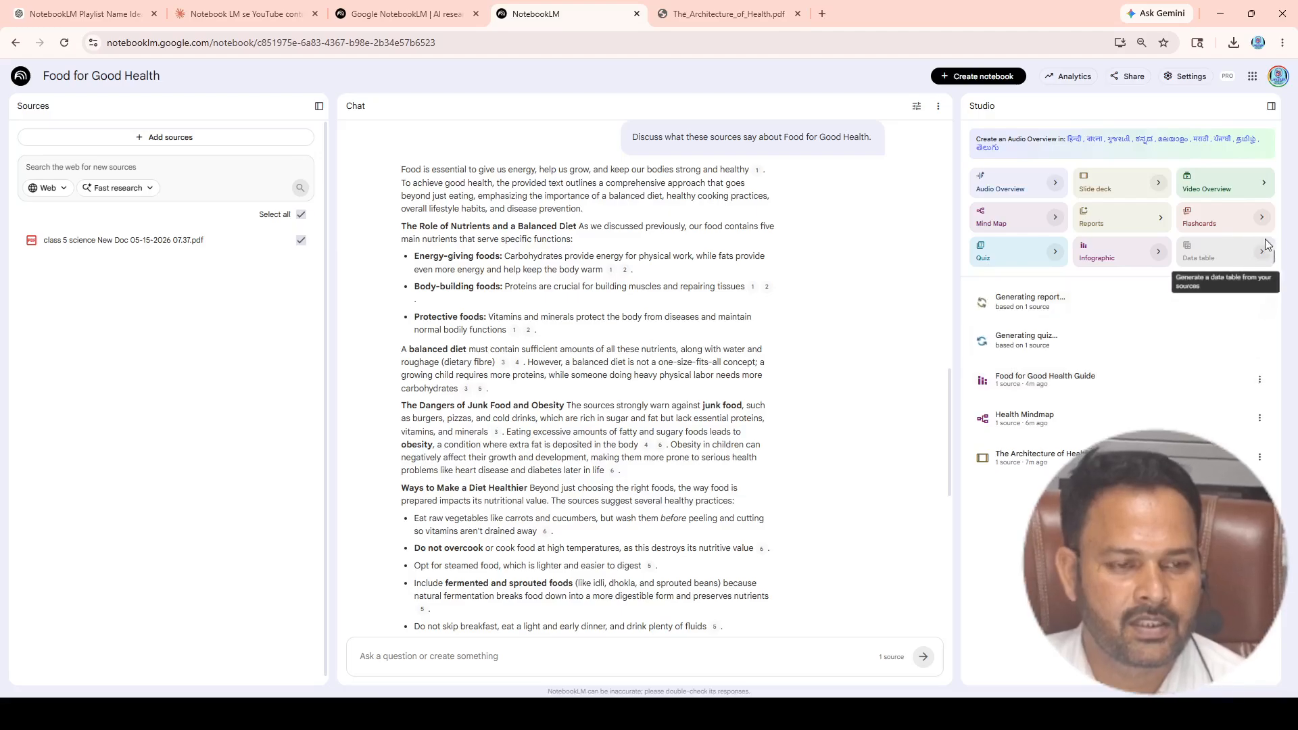
Step: Generate flashcards with the standard number of cards, medium difficulty and "5" as the topic instruction
{"action": "left_click", "coordinate": [1261, 217]}
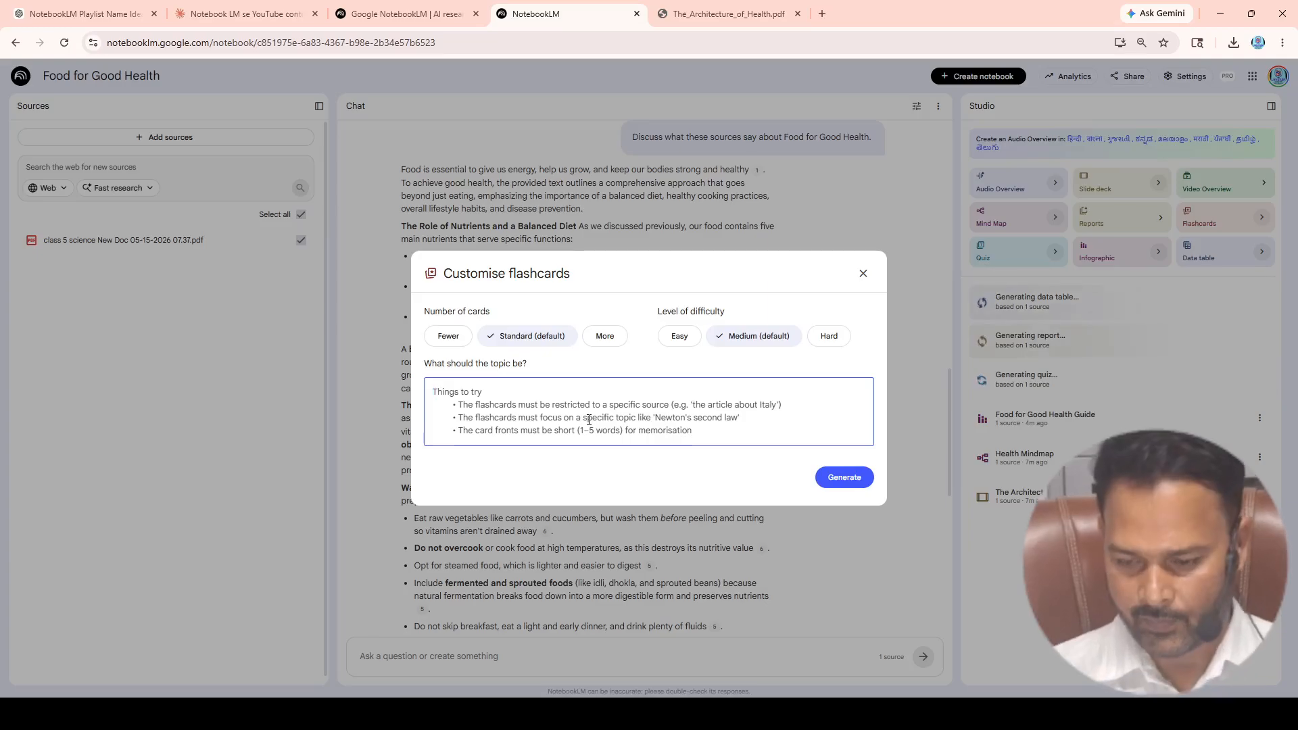
{"action": "type", "text": "5"}
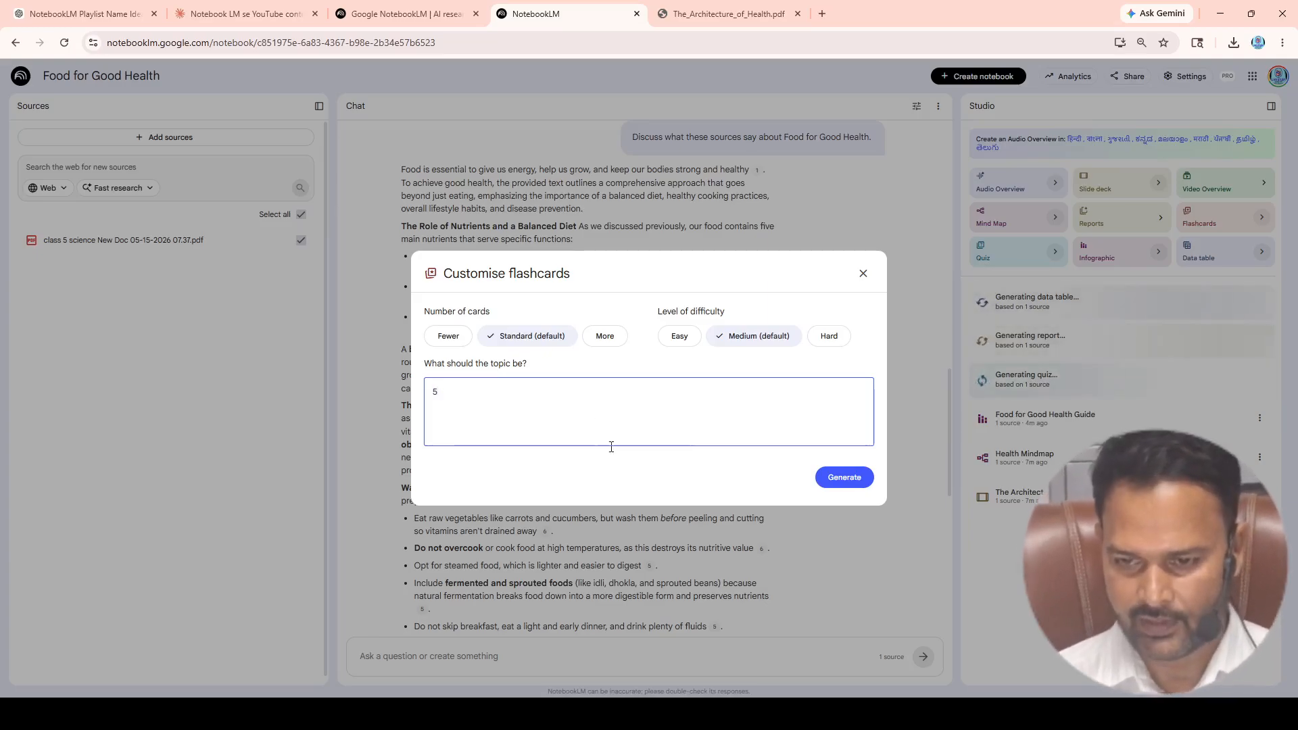
{"action": "left_click", "coordinate": [825, 478]}
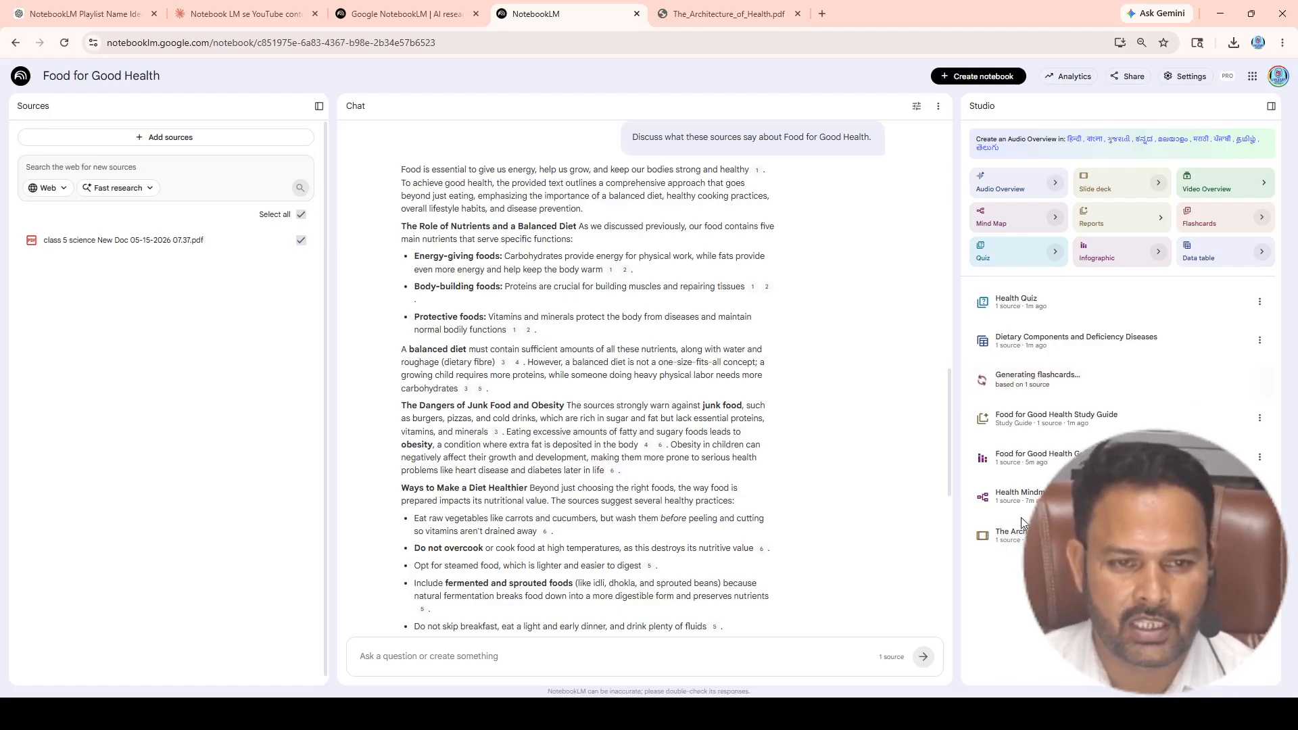
Step: Open the Health Quiz enlarged, answer question 1 with Protective food and question 2 with 9/10, and close the quiz at question 3
{"action": "left_click", "coordinate": [1044, 302]}
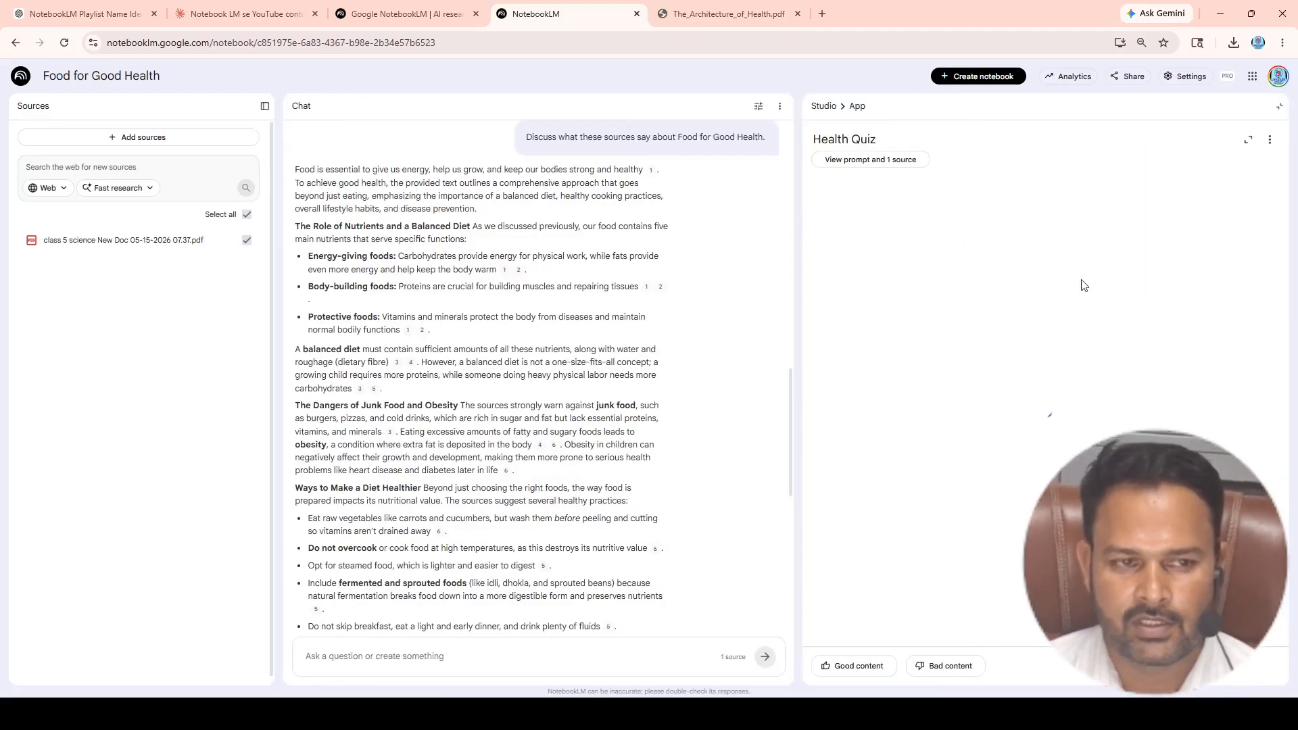
{"action": "left_click", "coordinate": [1249, 139]}
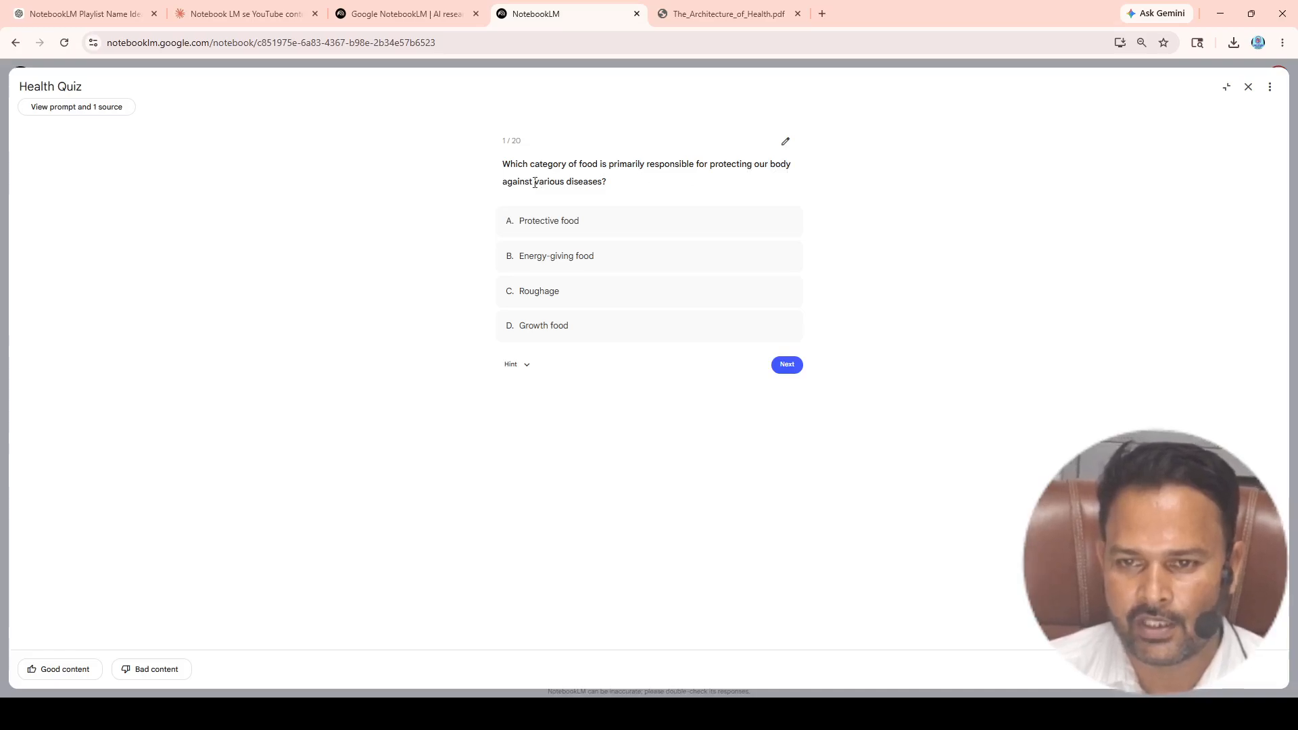
{"action": "left_click", "coordinate": [569, 221]}
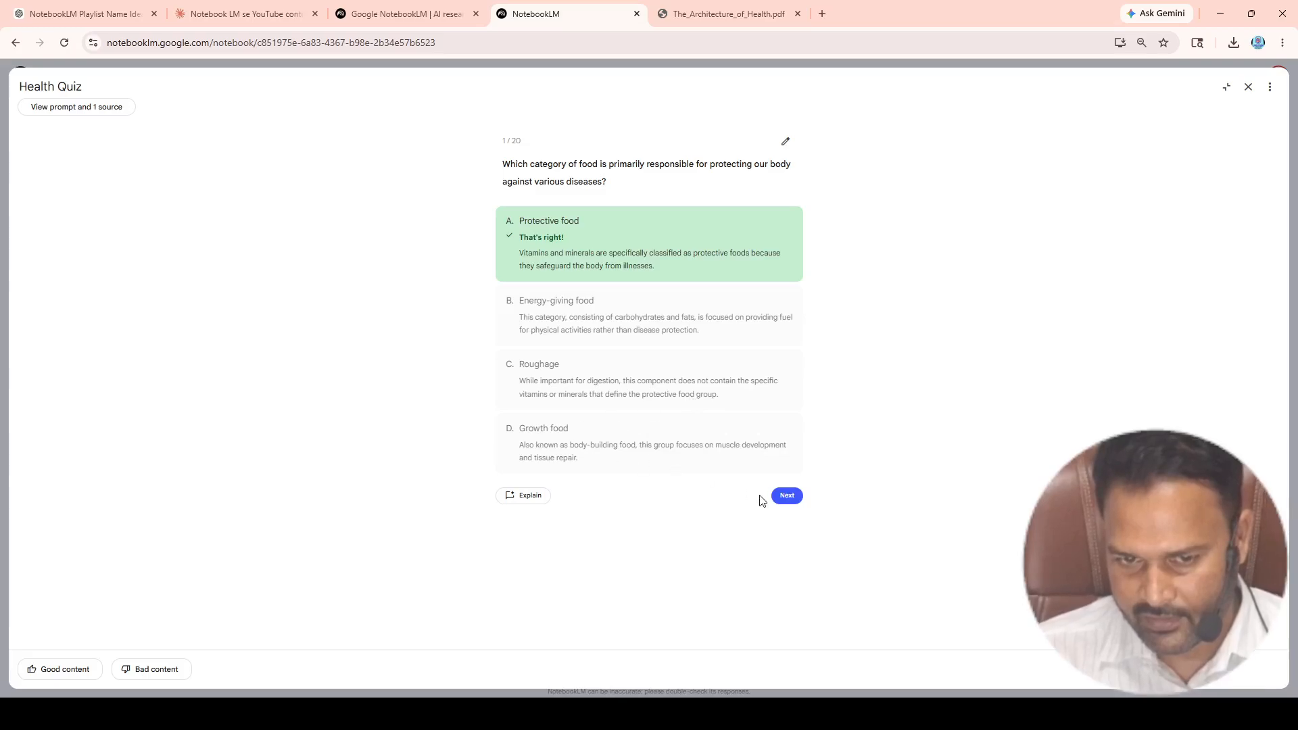
{"action": "left_click", "coordinate": [788, 498]}
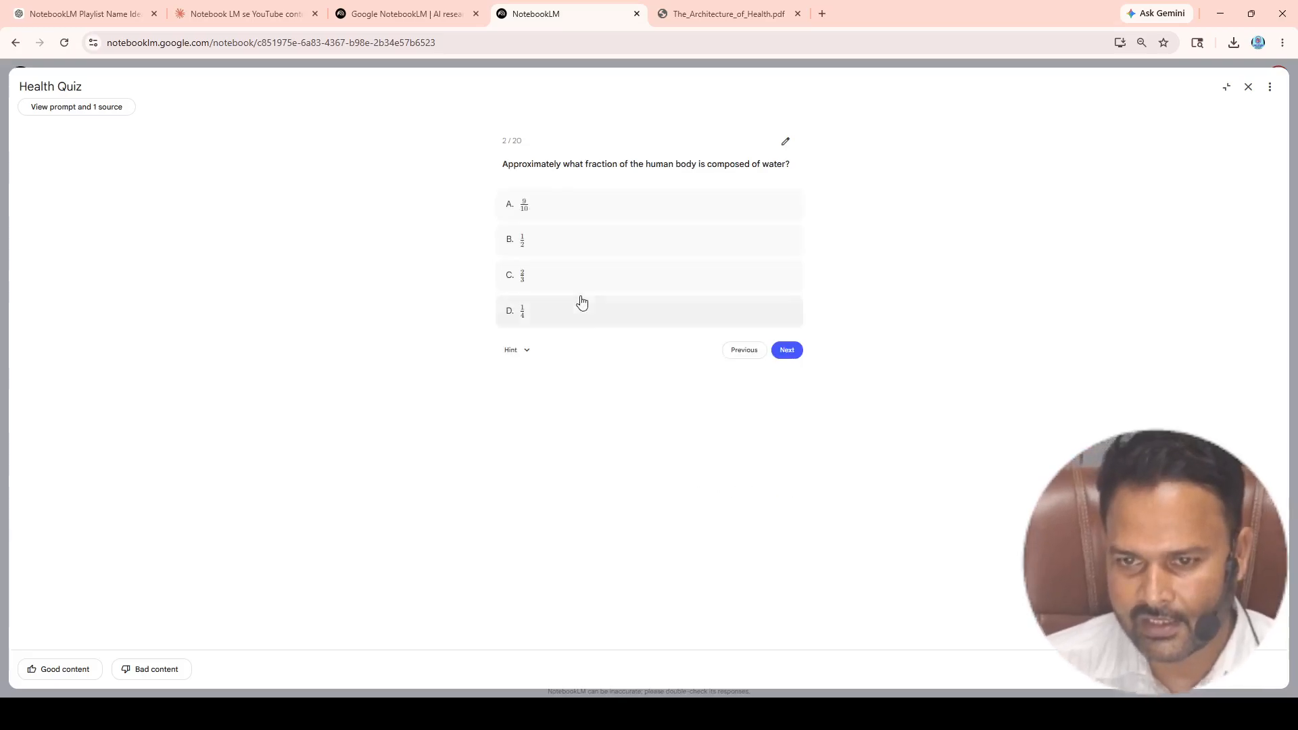
{"action": "left_click", "coordinate": [551, 211]}
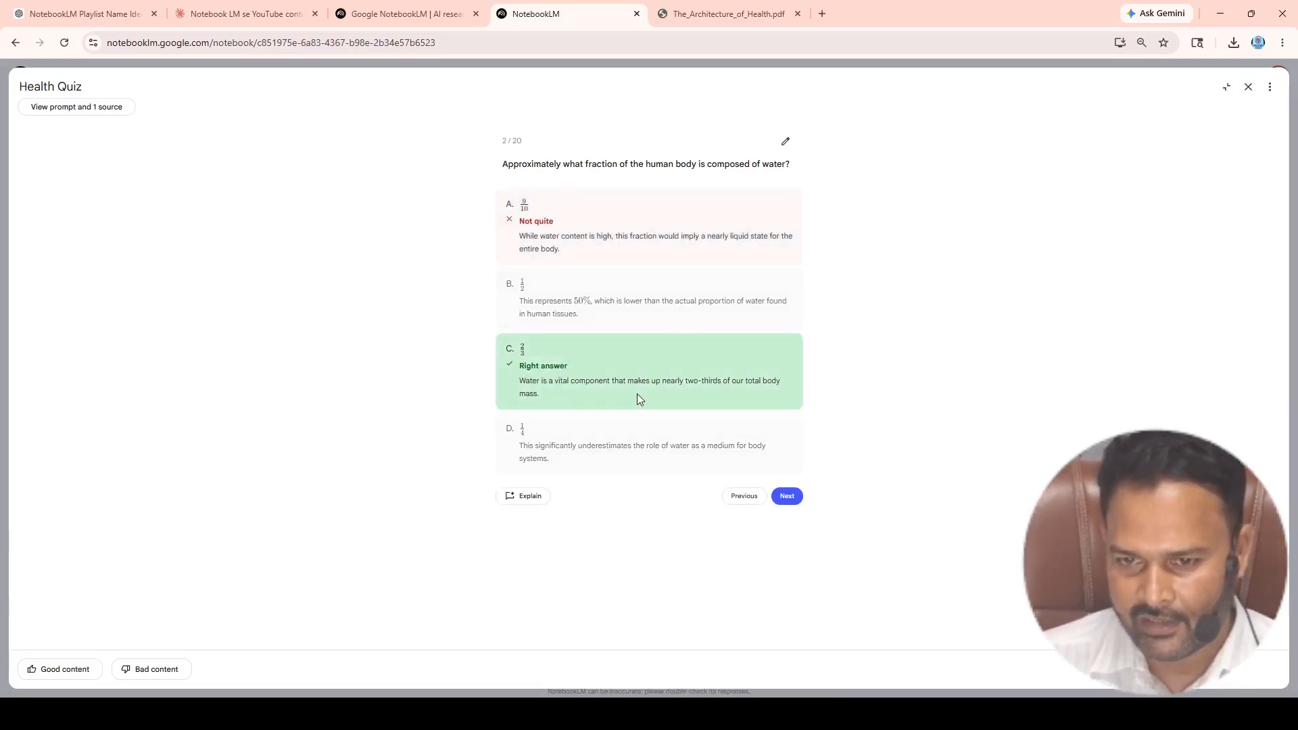
{"action": "left_click", "coordinate": [785, 498]}
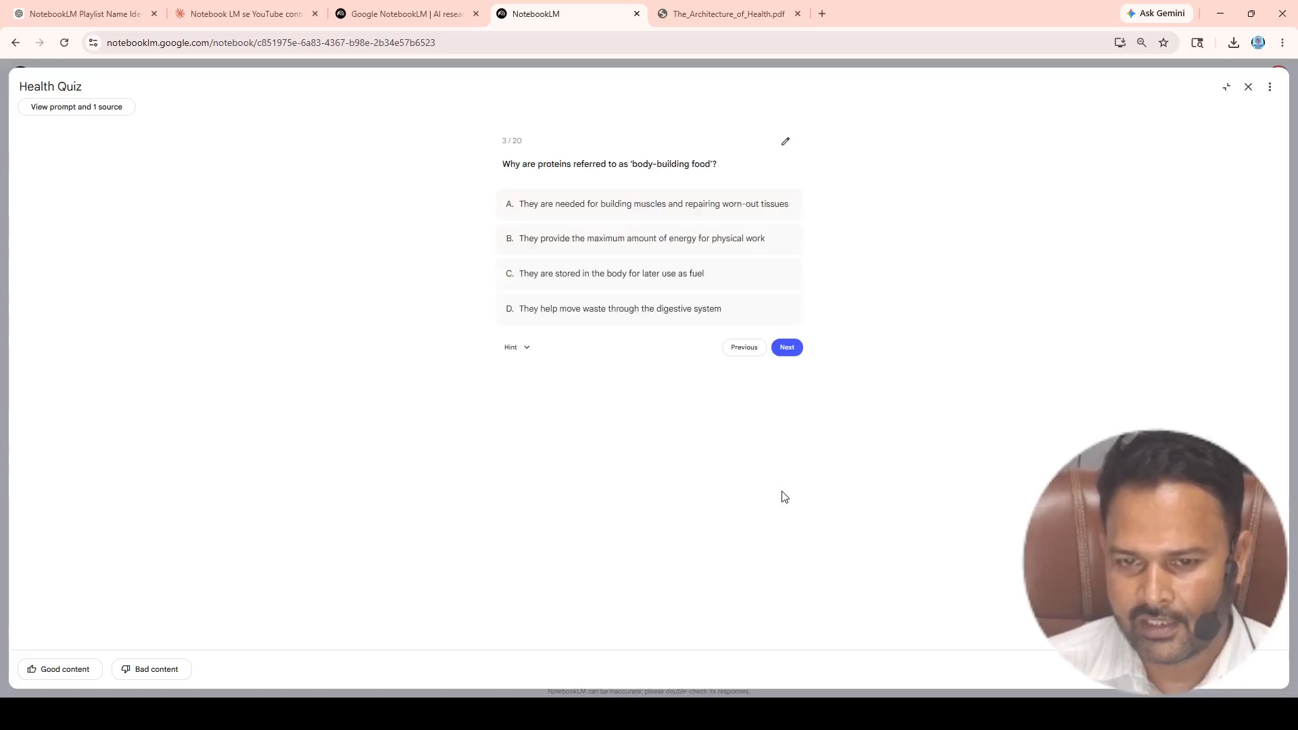
{"action": "left_click", "coordinate": [1248, 87]}
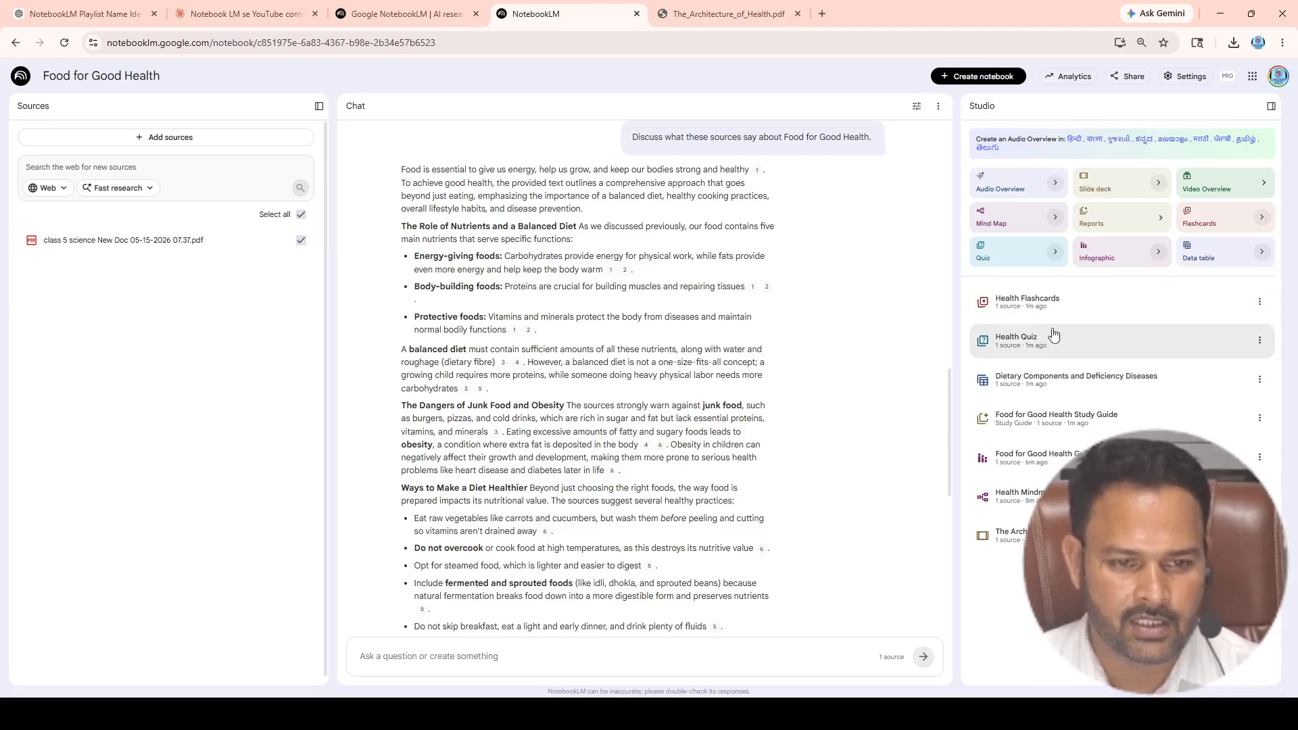
Step: Open the Health Flashcards, reveal the first card's answer, have the chat explain it in more detail, and close the flashcards
{"action": "left_click", "coordinate": [1072, 304]}
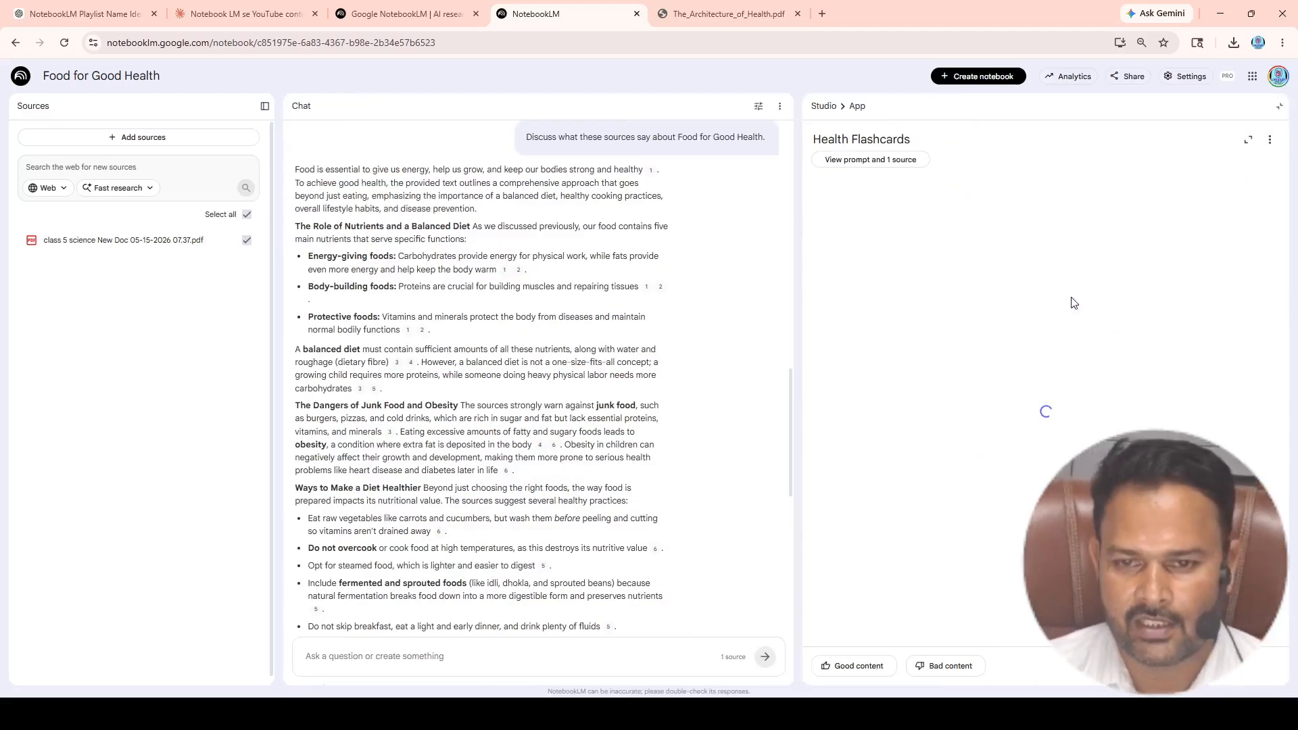
{"action": "left_click", "coordinate": [1249, 139]}
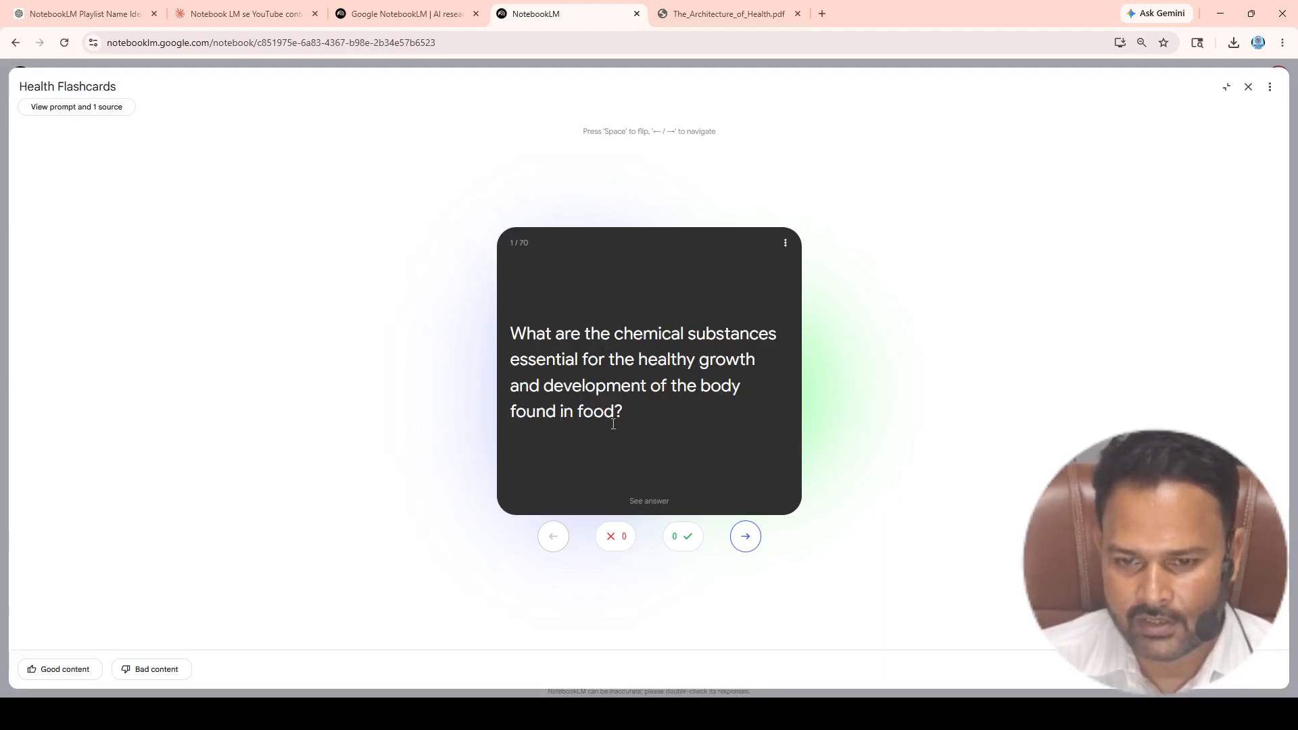
{"action": "left_click", "coordinate": [654, 507]}
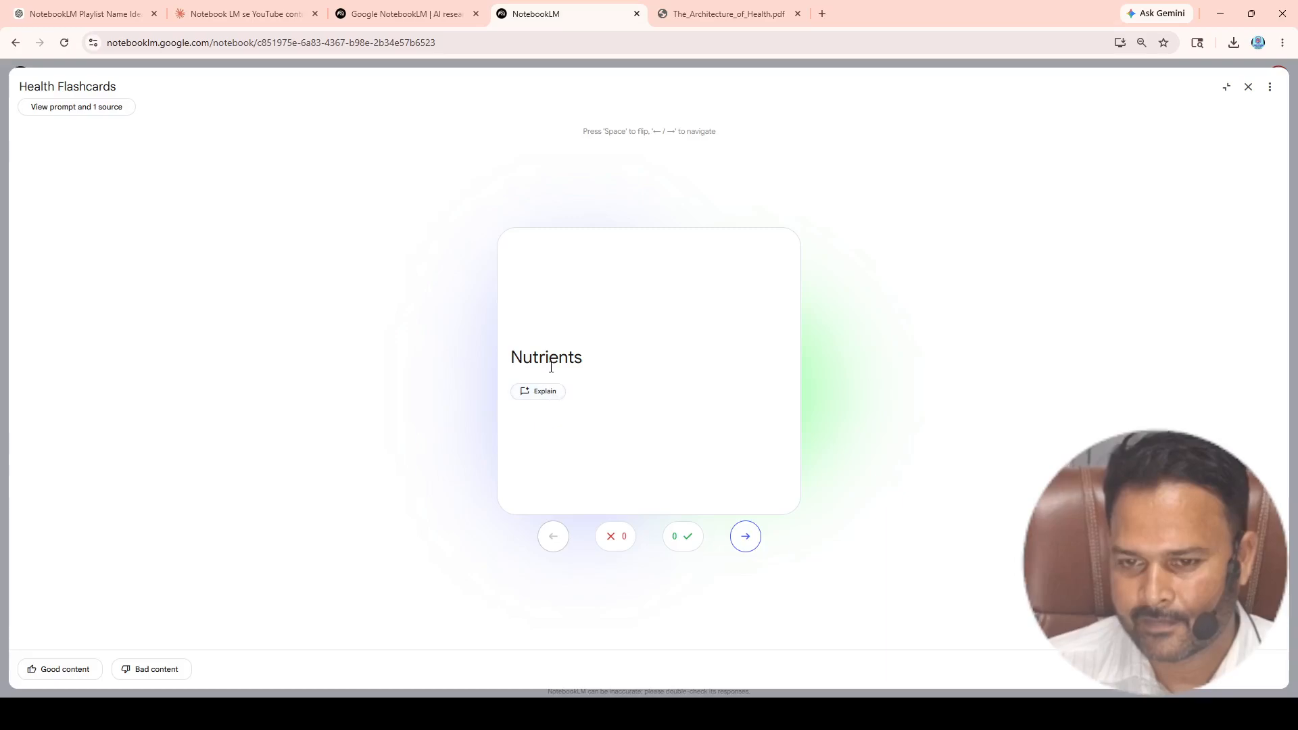
{"action": "left_click", "coordinate": [541, 393]}
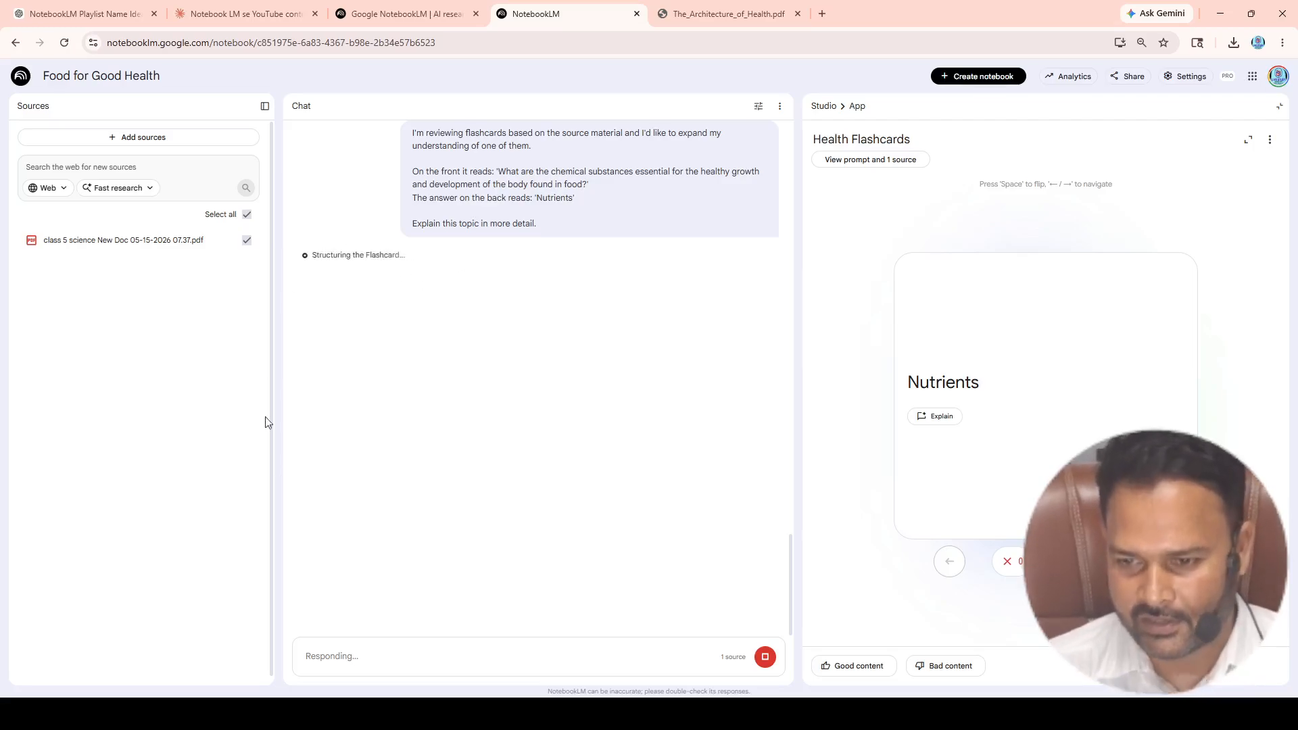
{"action": "left_click", "coordinate": [1248, 140]}
{"action": "left_click", "coordinate": [1248, 86]}
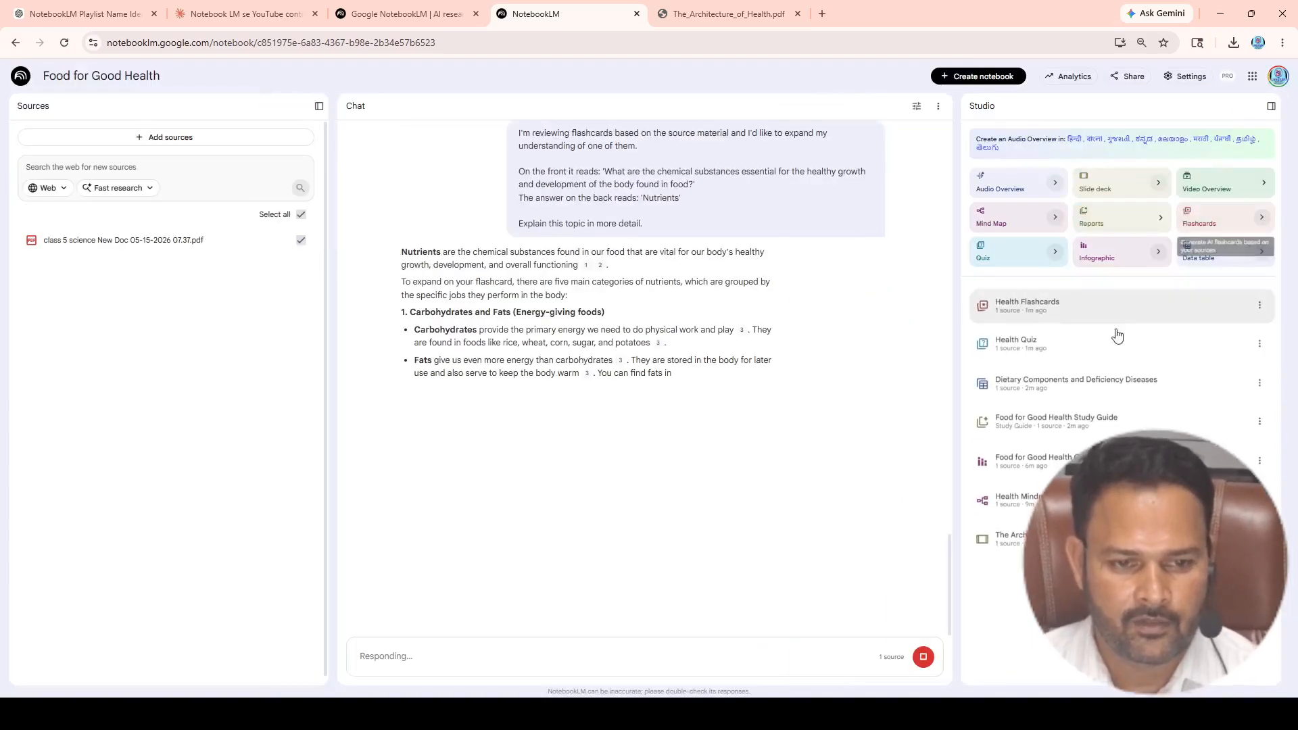
Step: Review the Dietary Components and Deficiency Diseases data table enlarged and go back to the notebook list
{"action": "left_click", "coordinate": [1056, 391]}
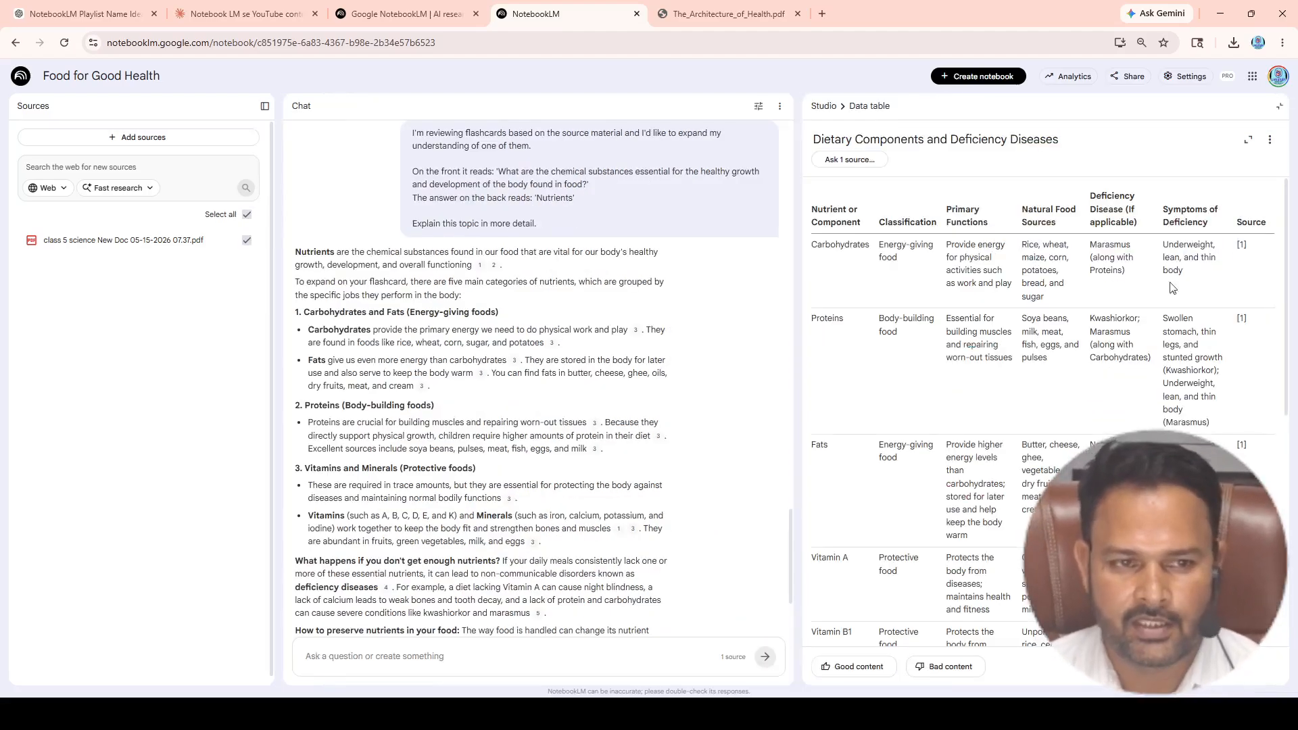
{"action": "left_click", "coordinate": [1249, 140]}
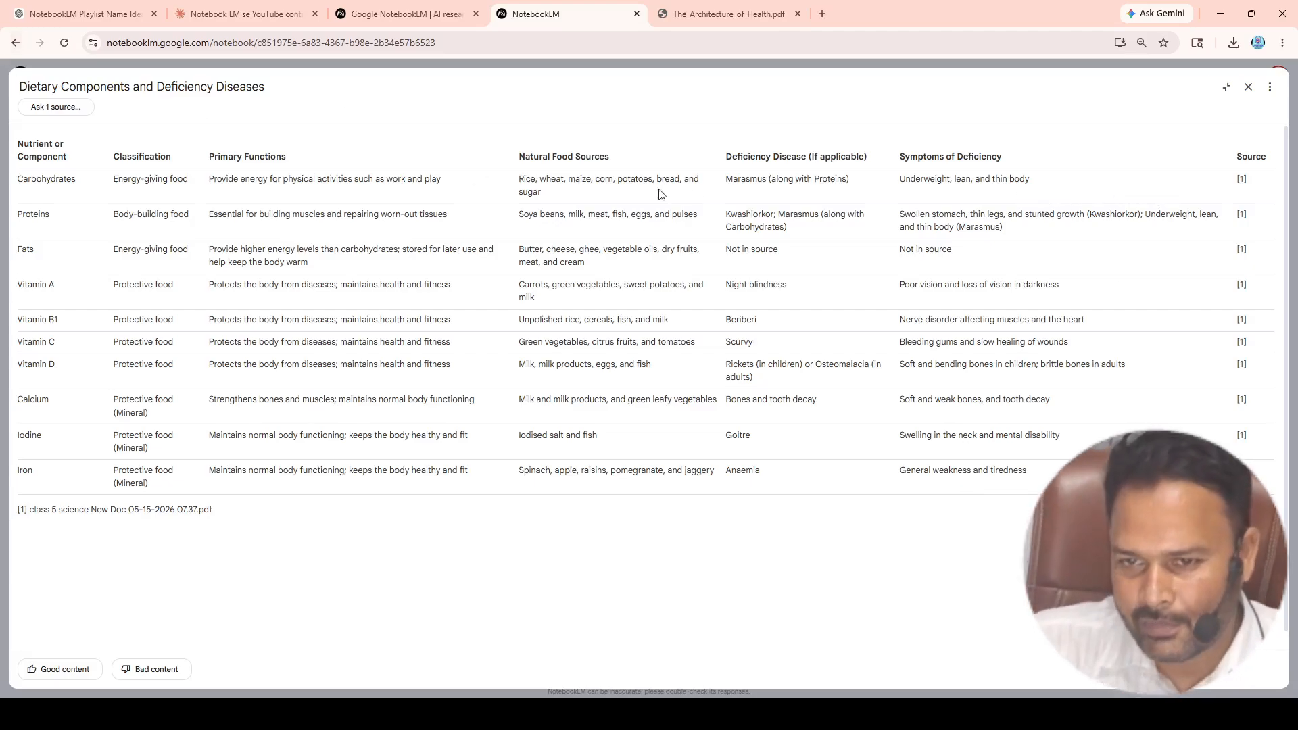
{"action": "left_click", "coordinate": [15, 43]}
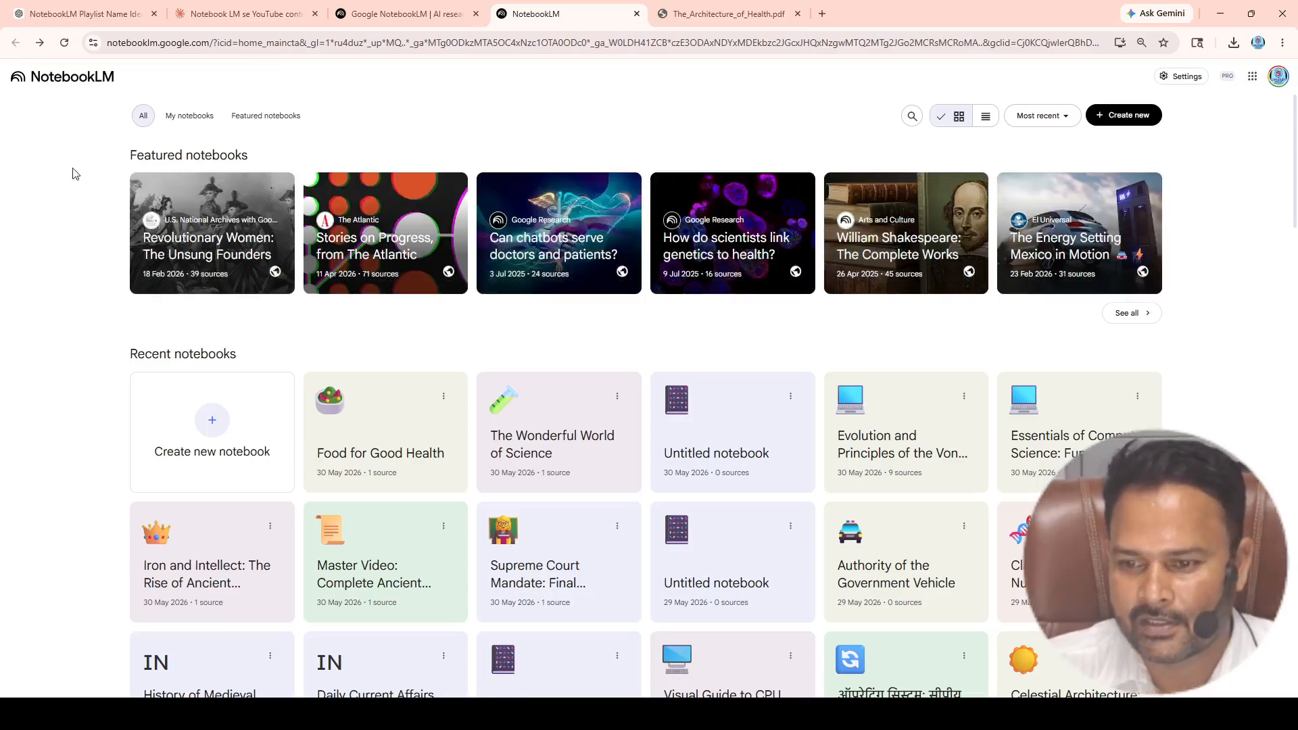
Step: Reopen the Food for Good Health notebook and open the Food for Good Health Study Guide report
{"action": "left_click", "coordinate": [375, 411]}
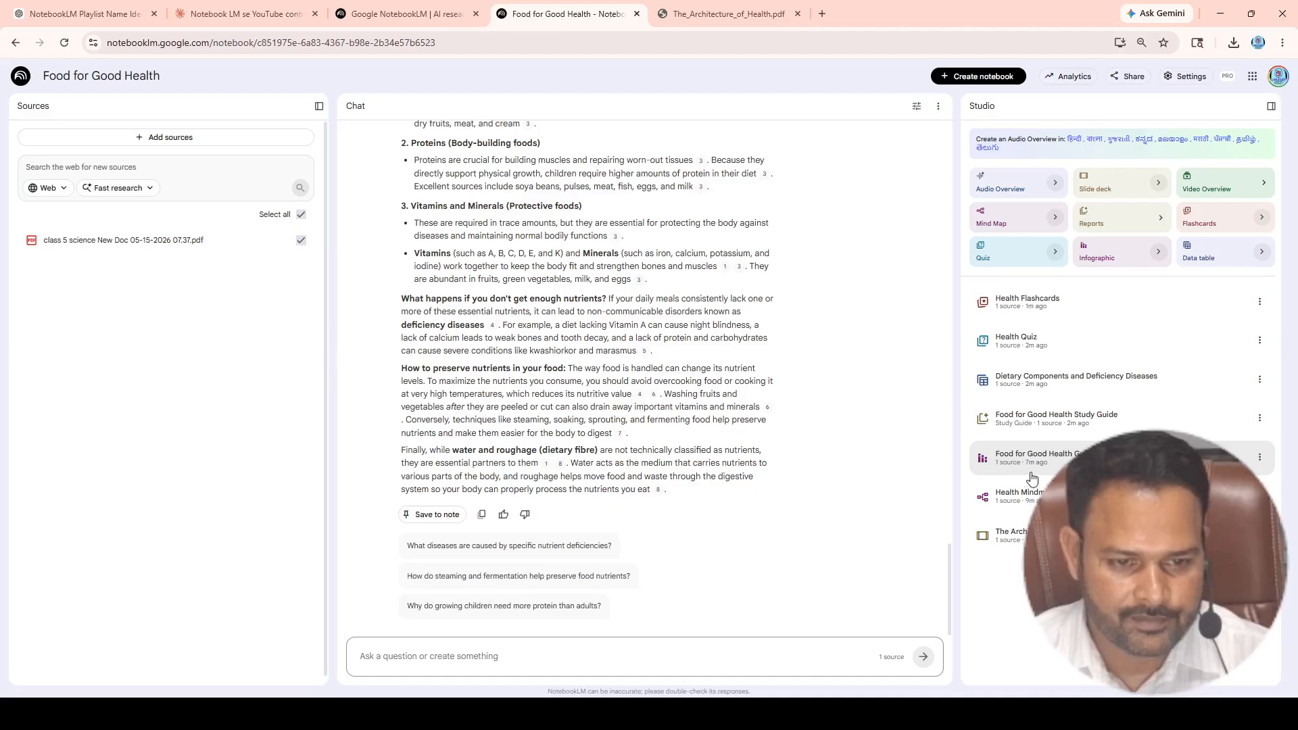
{"action": "left_click", "coordinate": [1044, 426]}
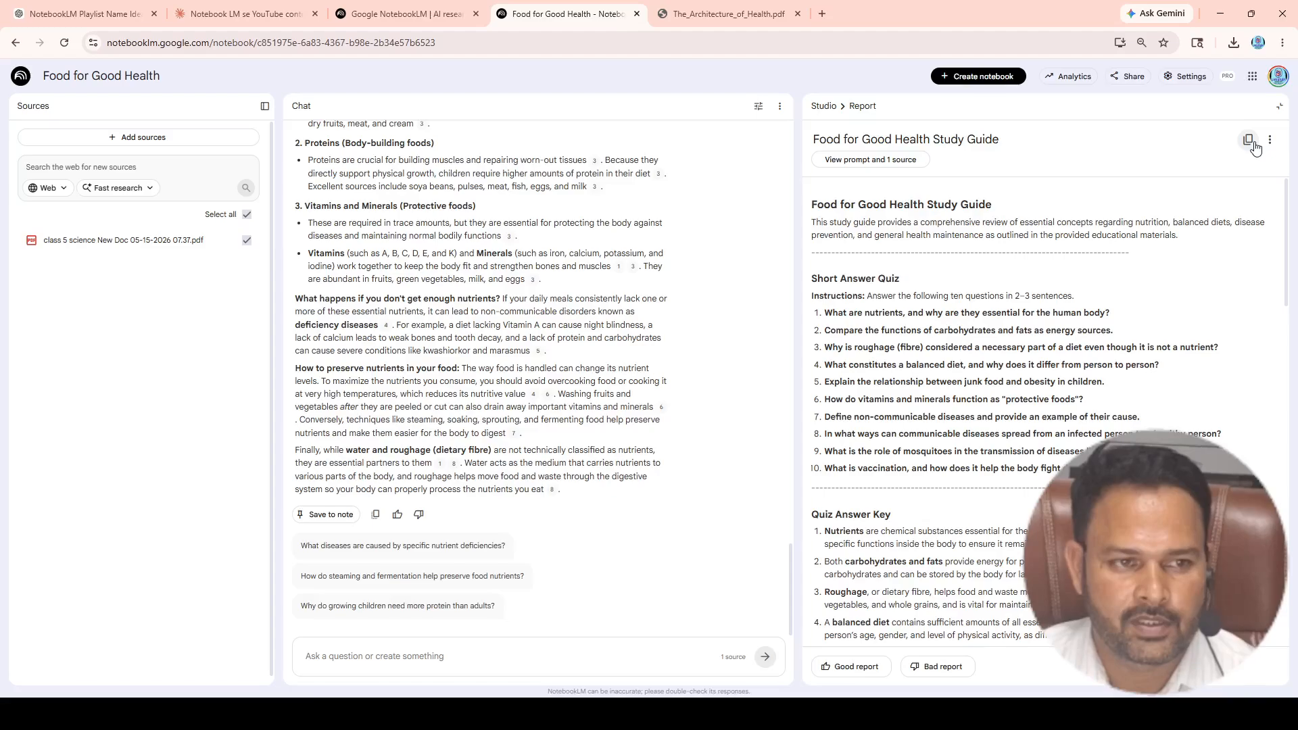
Step: Read through the Food for Good Health Study Guide, from the short answer quiz to the summary of key deficiency diseases, and close it
{"action": "left_click", "coordinate": [1280, 106]}
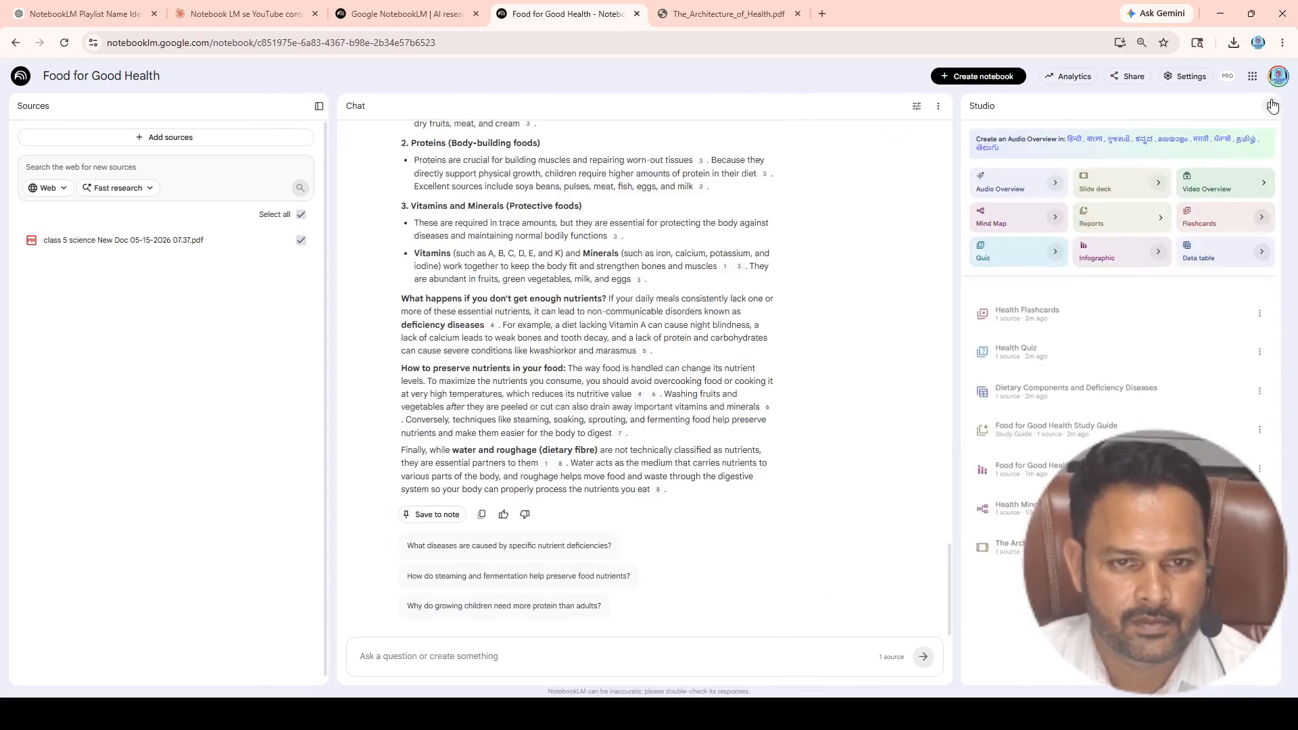
{"action": "left_click", "coordinate": [1041, 419]}
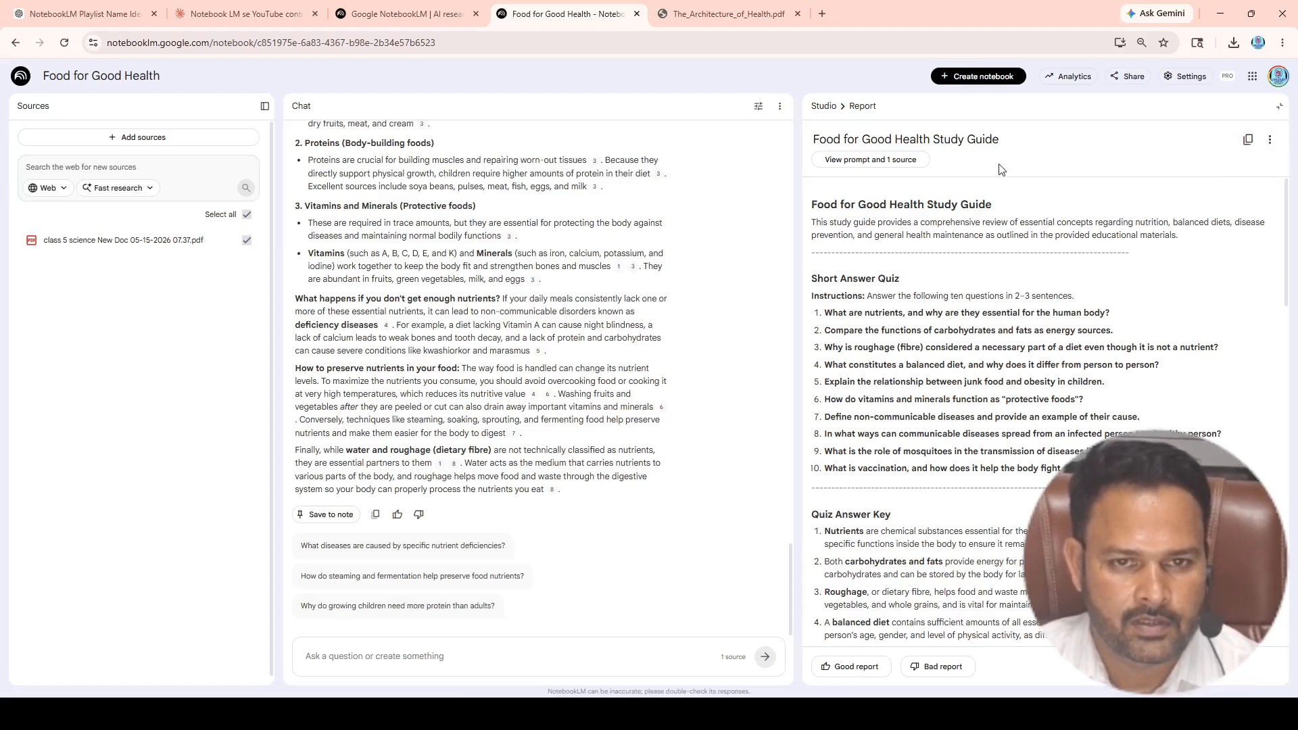
{"action": "scroll", "coordinate": [920, 235], "scroll_direction": "down", "scroll_amount": 1}
{"action": "scroll", "coordinate": [879, 227], "scroll_direction": "up", "scroll_amount": 1}
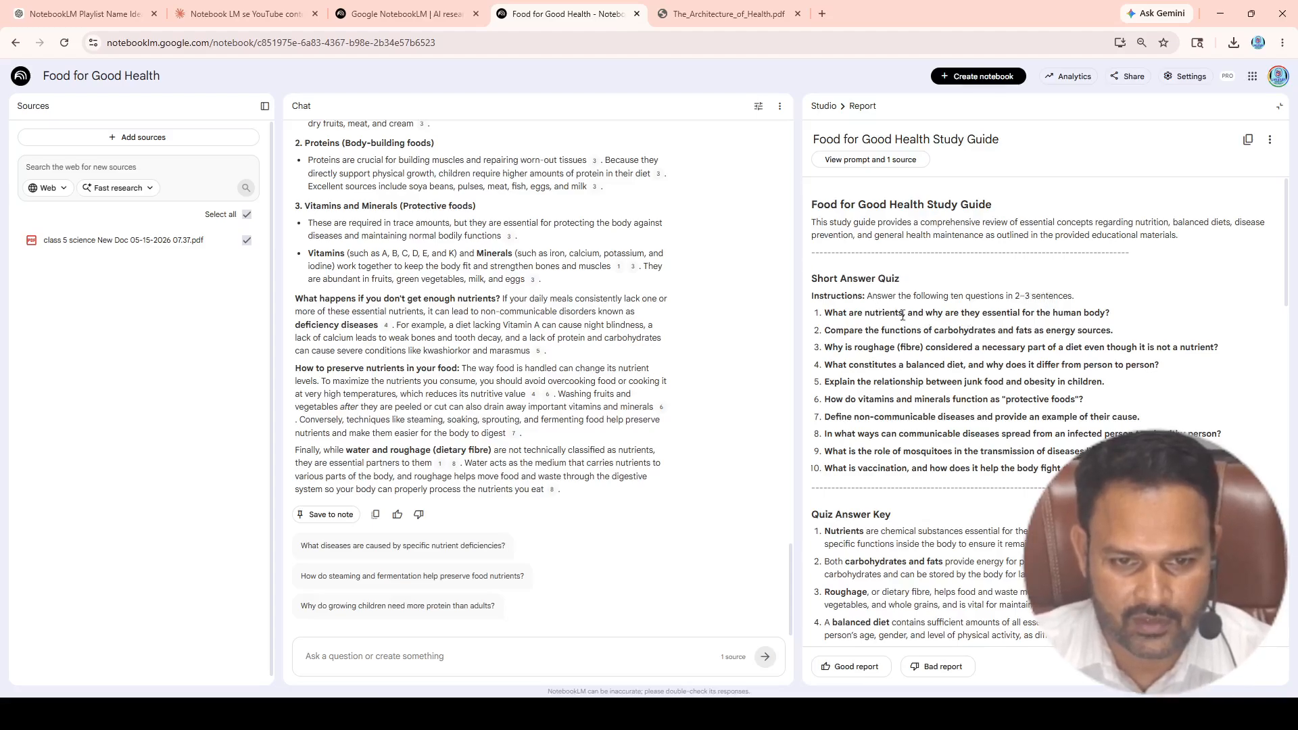
{"action": "scroll", "coordinate": [937, 344], "scroll_direction": "down", "scroll_amount": 2}
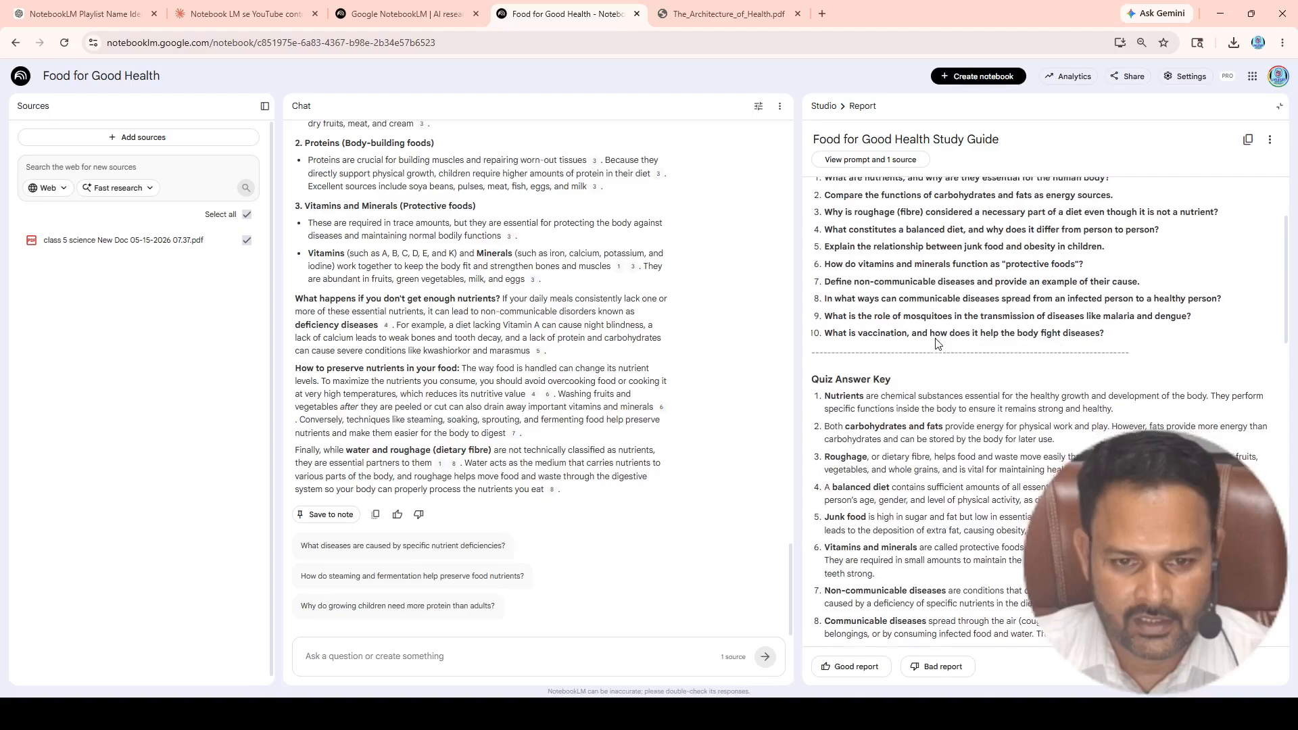
{"action": "scroll", "coordinate": [899, 334], "scroll_direction": "down", "scroll_amount": 2}
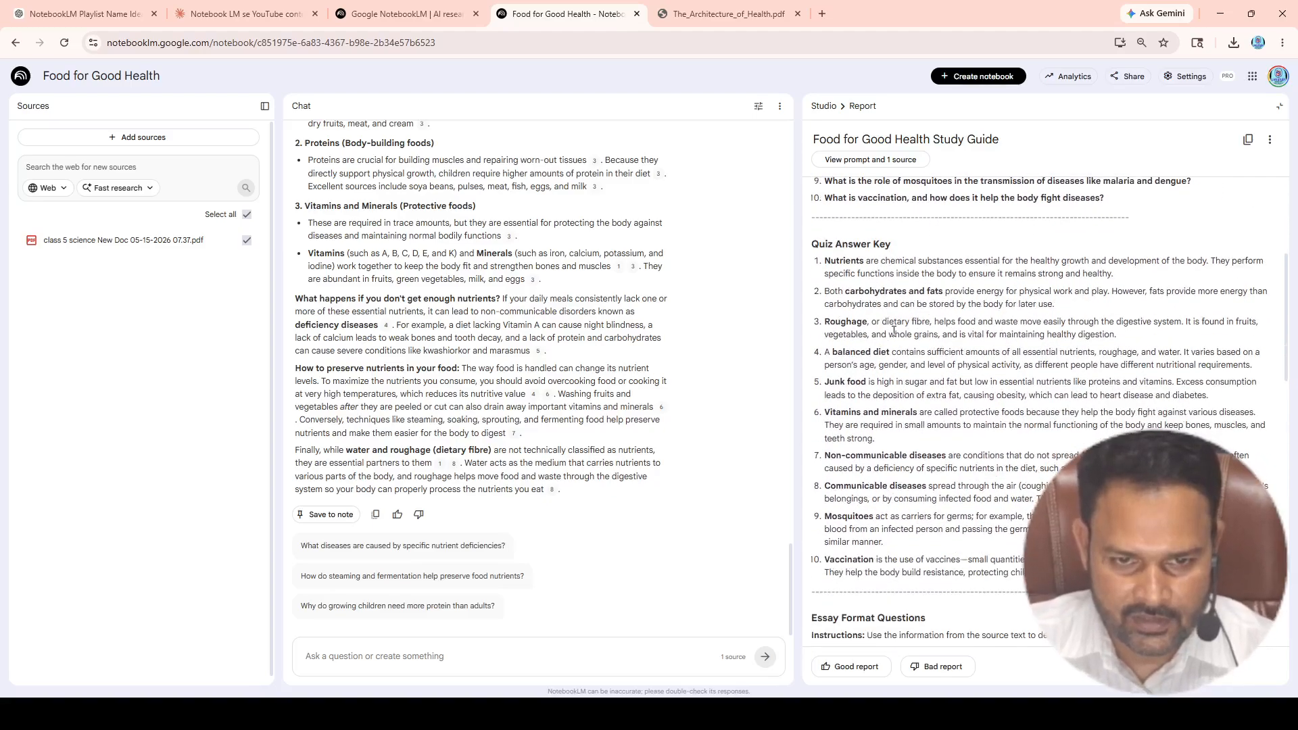
{"action": "scroll", "coordinate": [894, 331], "scroll_direction": "down", "scroll_amount": 3}
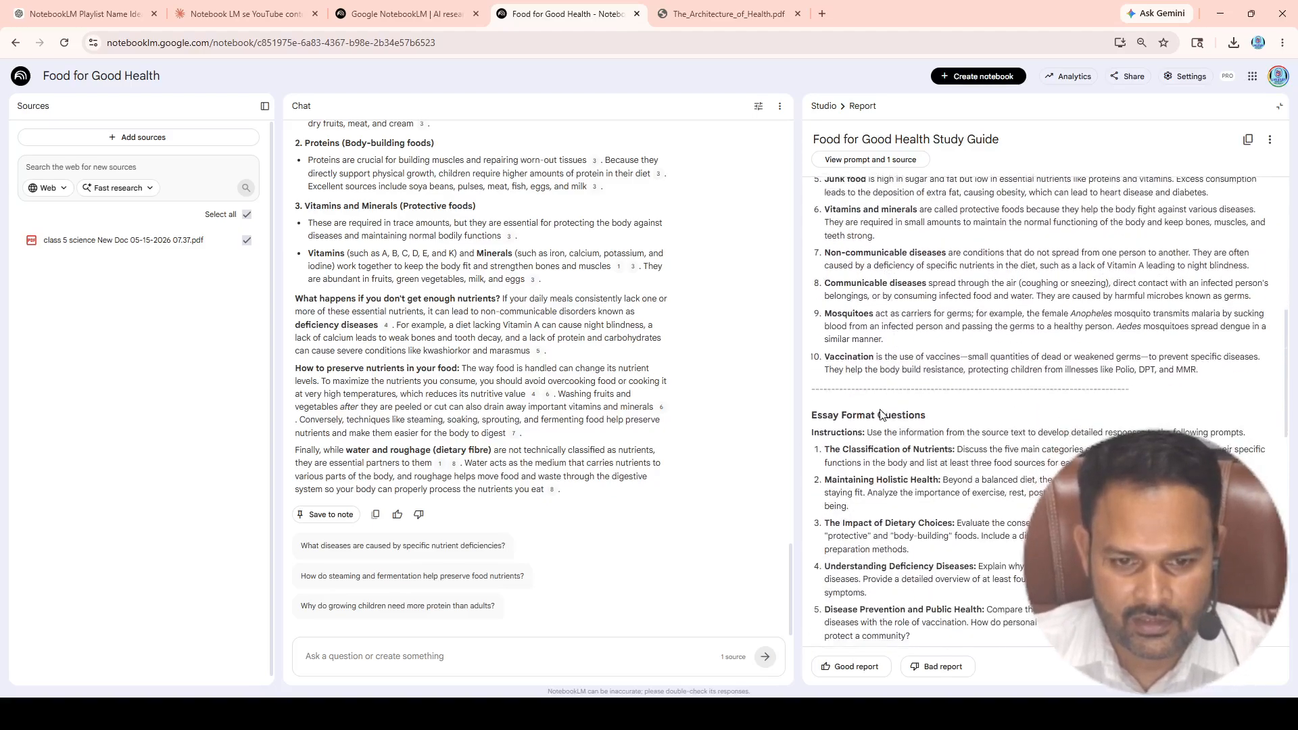
{"action": "scroll", "coordinate": [859, 420], "scroll_direction": "down", "scroll_amount": 5}
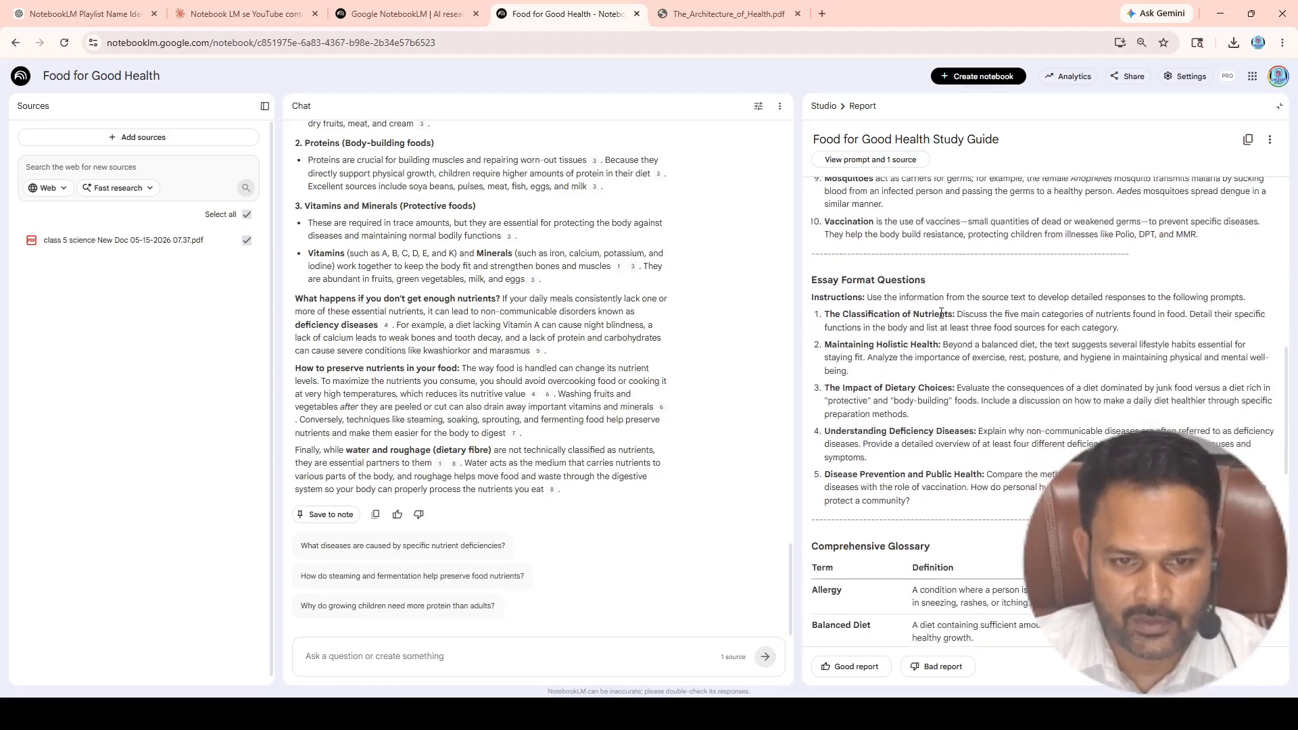
{"action": "scroll", "coordinate": [892, 375], "scroll_direction": "down", "scroll_amount": 2}
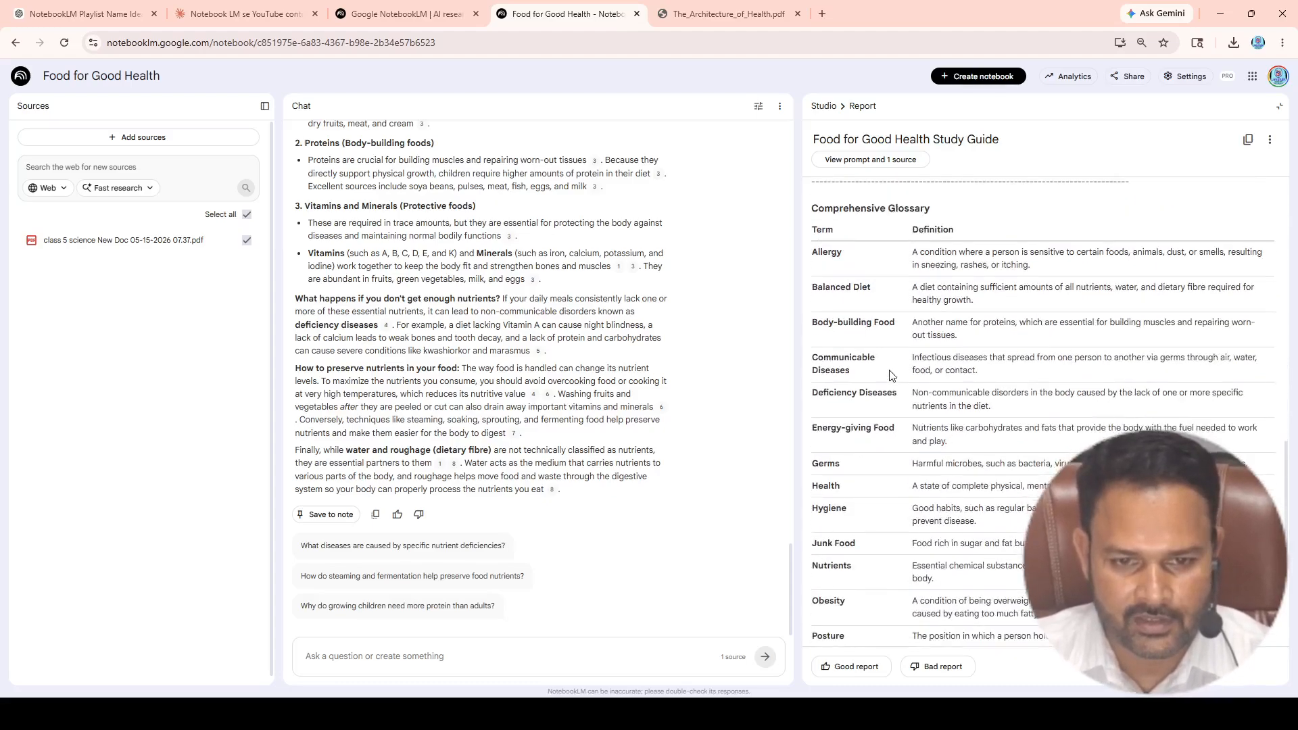
{"action": "scroll", "coordinate": [890, 375], "scroll_direction": "down", "scroll_amount": 4}
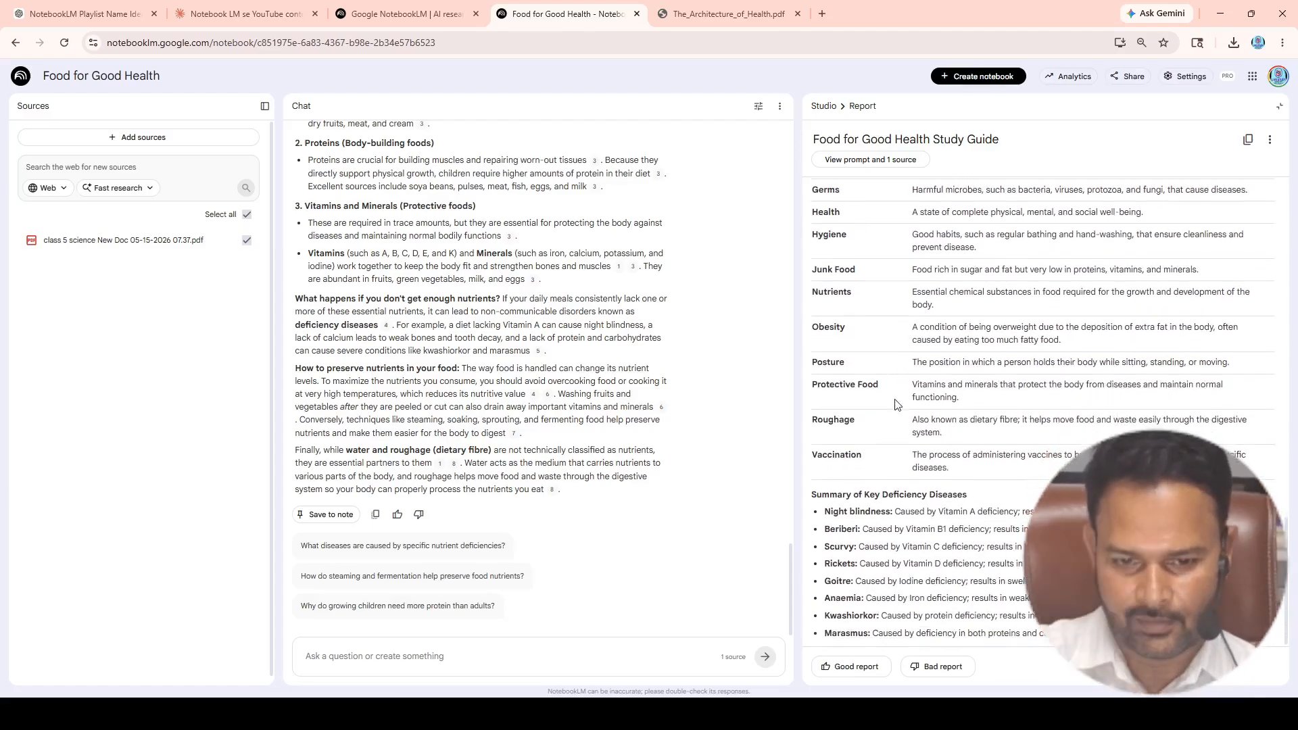
{"action": "scroll", "coordinate": [898, 473], "scroll_direction": "up", "scroll_amount": 3}
{"action": "scroll", "coordinate": [898, 473], "scroll_direction": "up", "scroll_amount": 10}
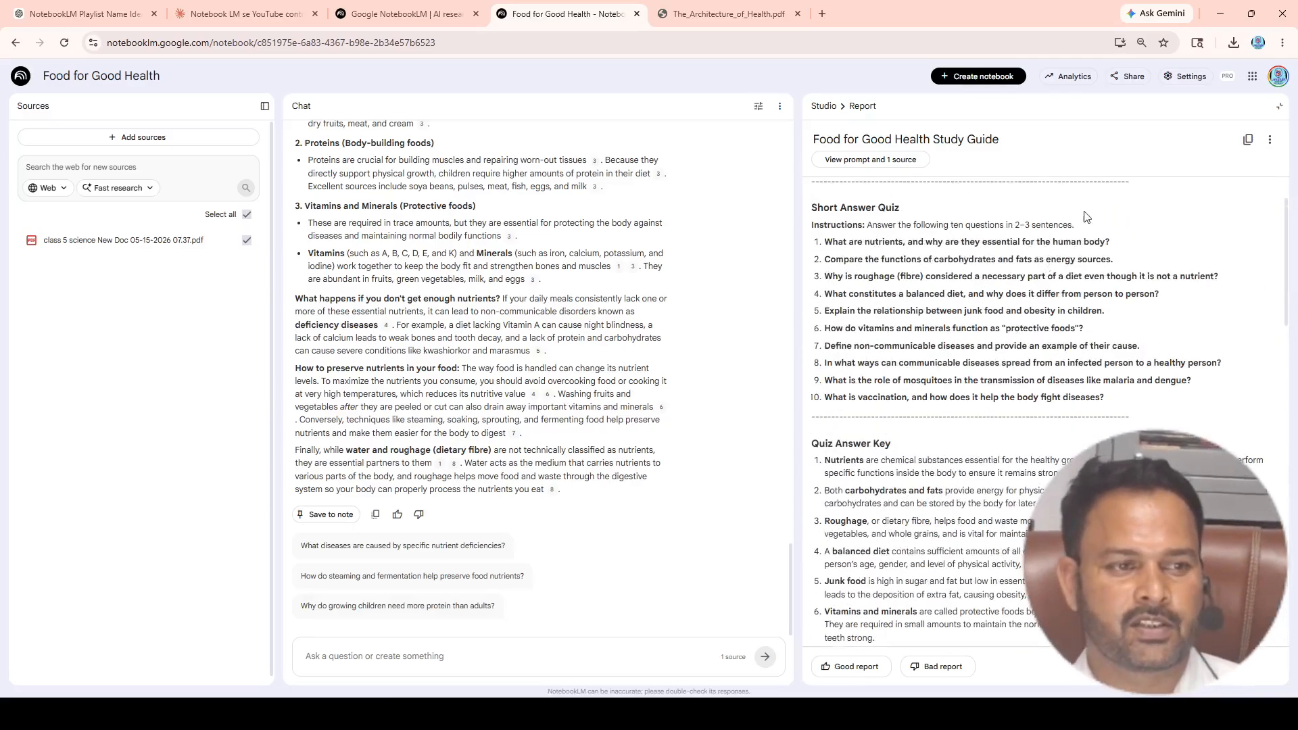
{"action": "left_click", "coordinate": [1280, 107]}
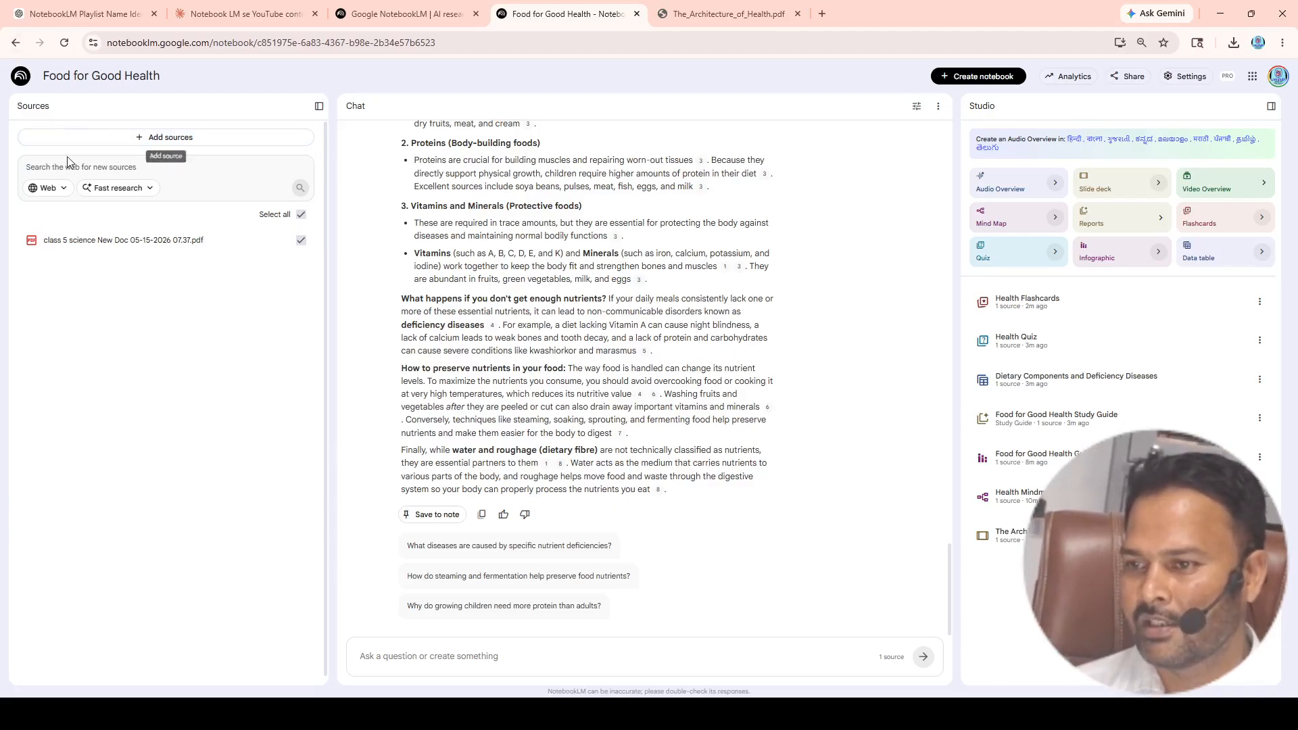
Step: Search the web for "food for good health" with Fast research and import all the found sources into the notebook
{"action": "left_click", "coordinate": [139, 188]}
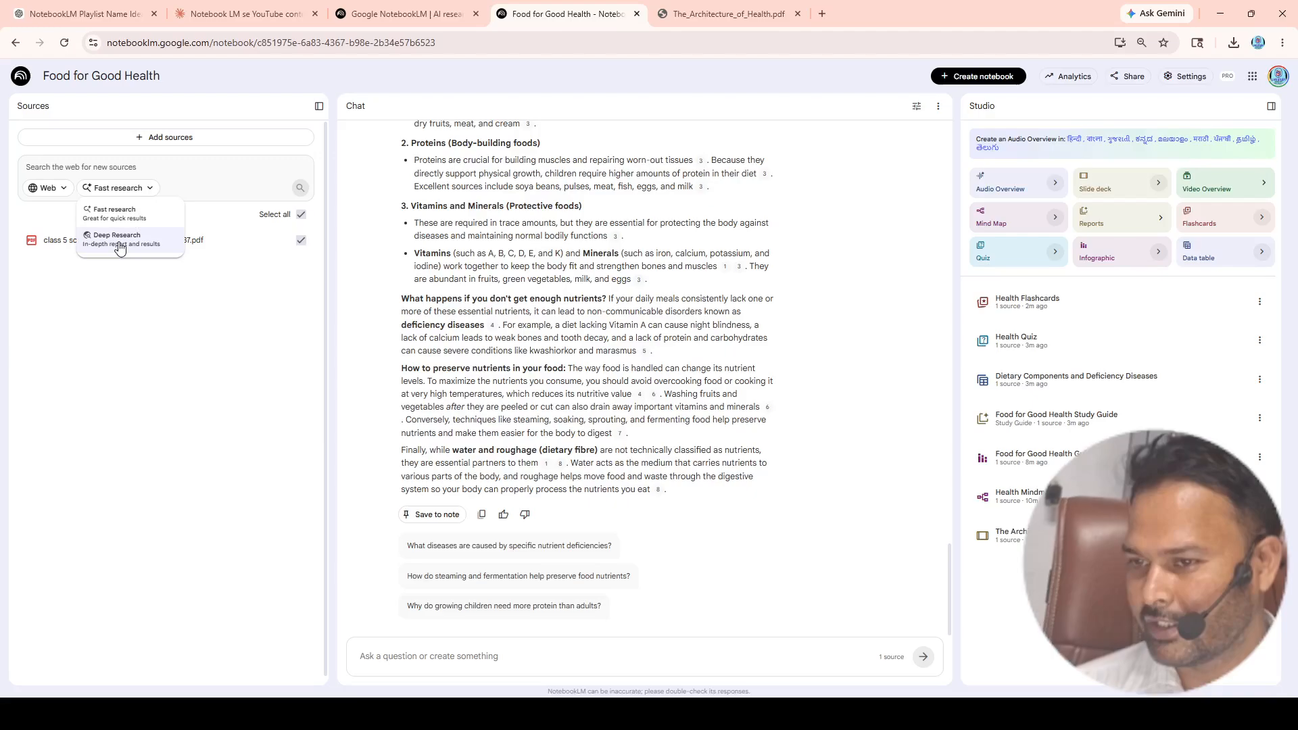
{"action": "left_click", "coordinate": [64, 165]}
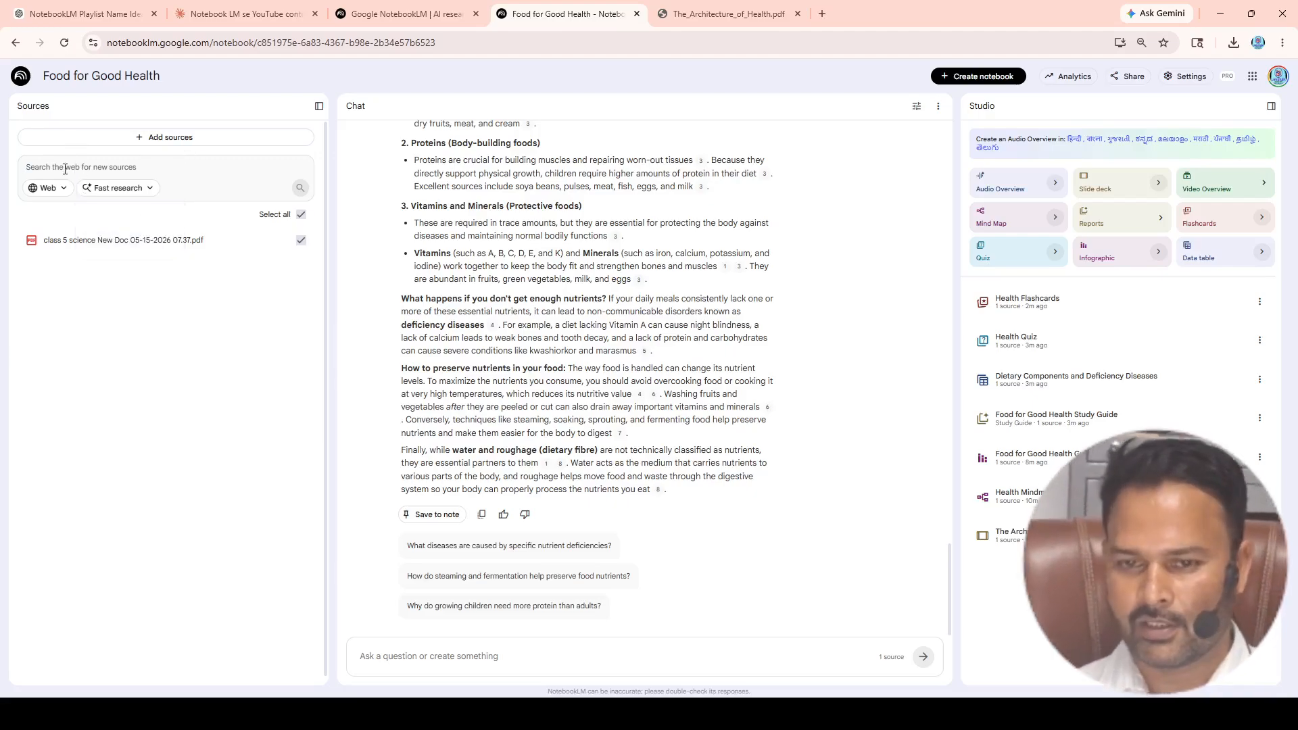
{"action": "scroll", "coordinate": [643, 165], "scroll_direction": "up", "scroll_amount": 15}
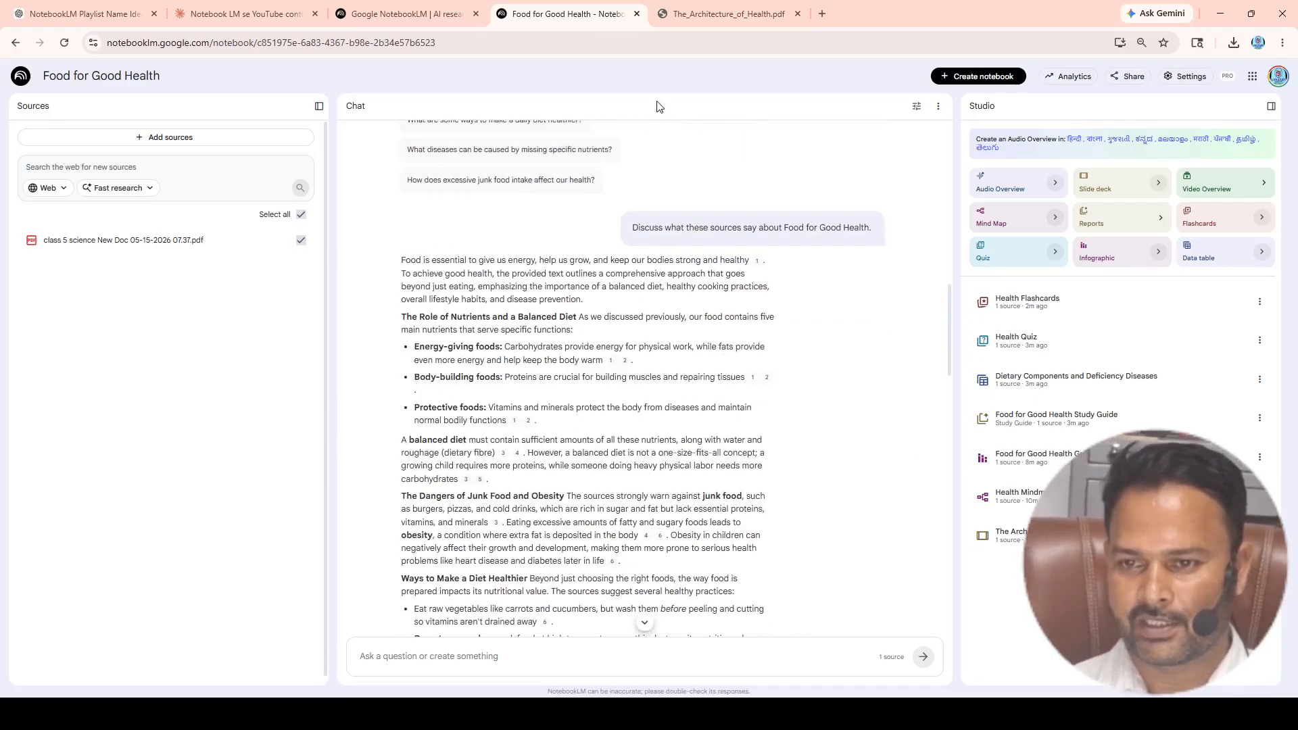
{"action": "scroll", "coordinate": [523, 257], "scroll_direction": "up", "scroll_amount": 10}
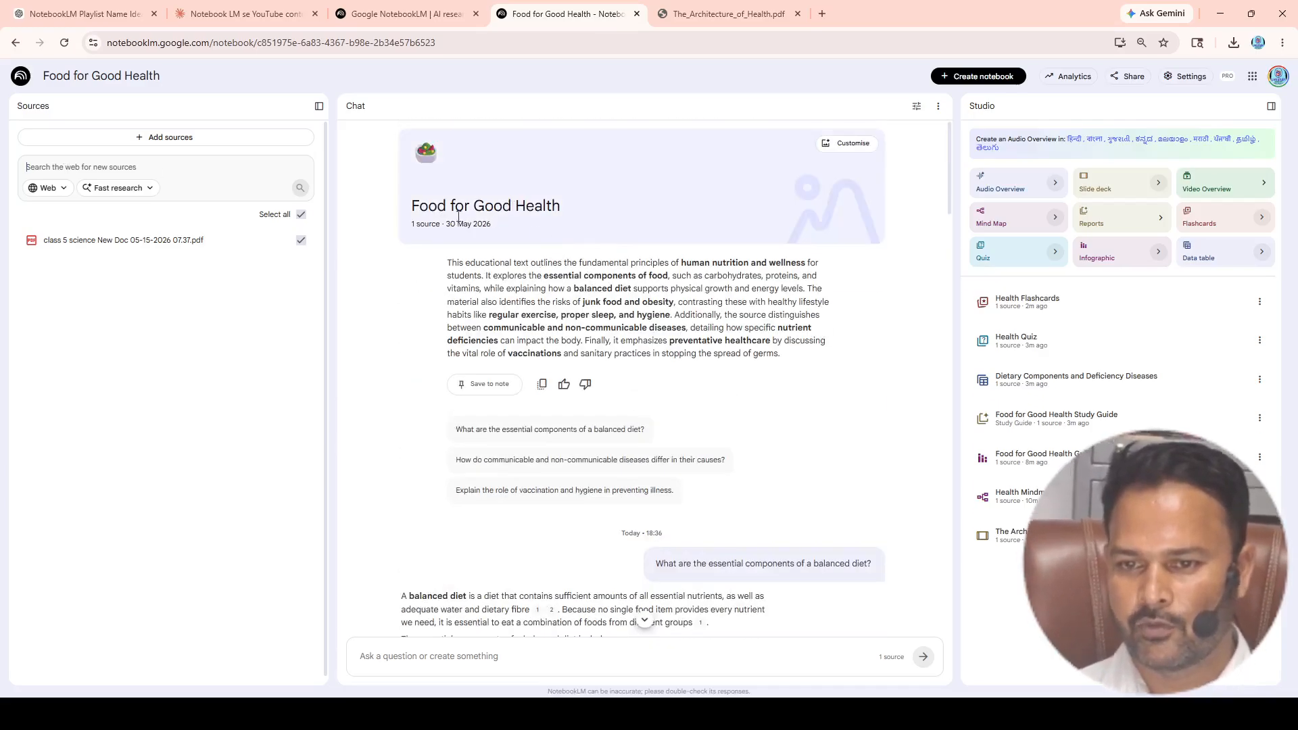
{"action": "left_click", "coordinate": [82, 170]}
{"action": "type", "text": "food for good health"}
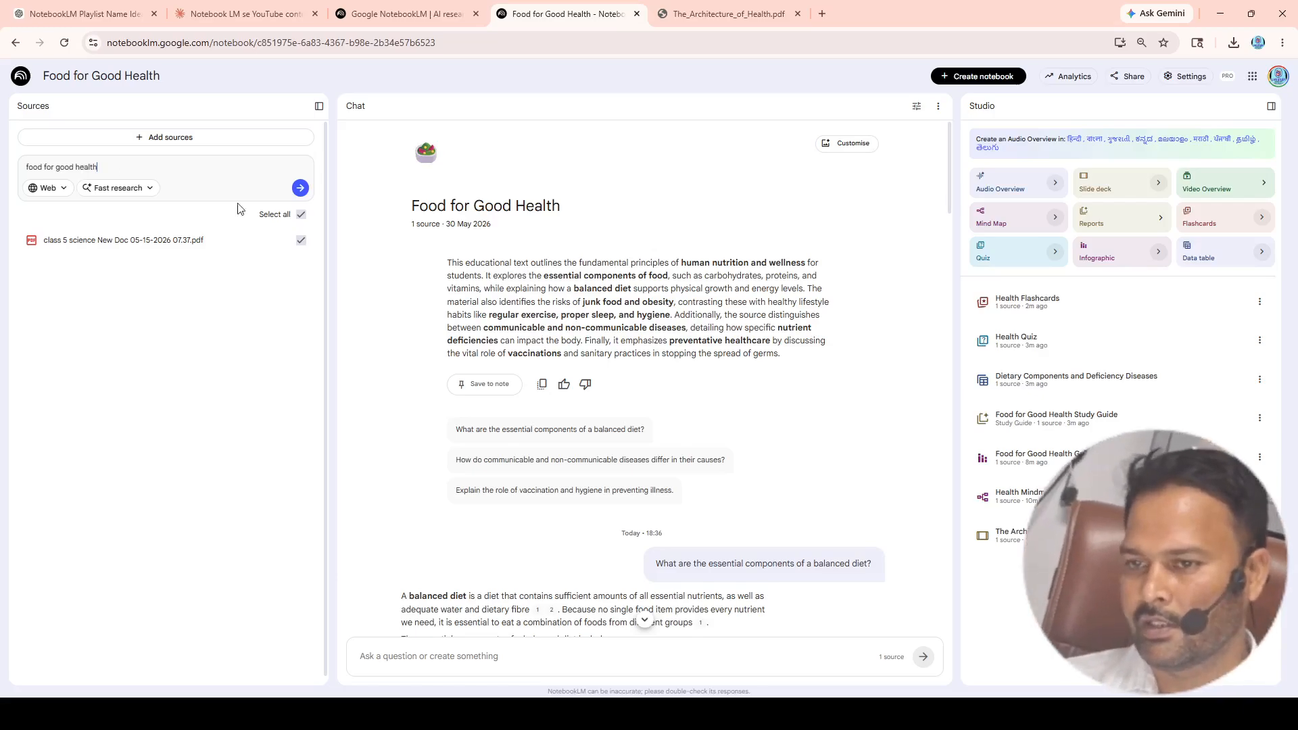
{"action": "left_click", "coordinate": [300, 188]}
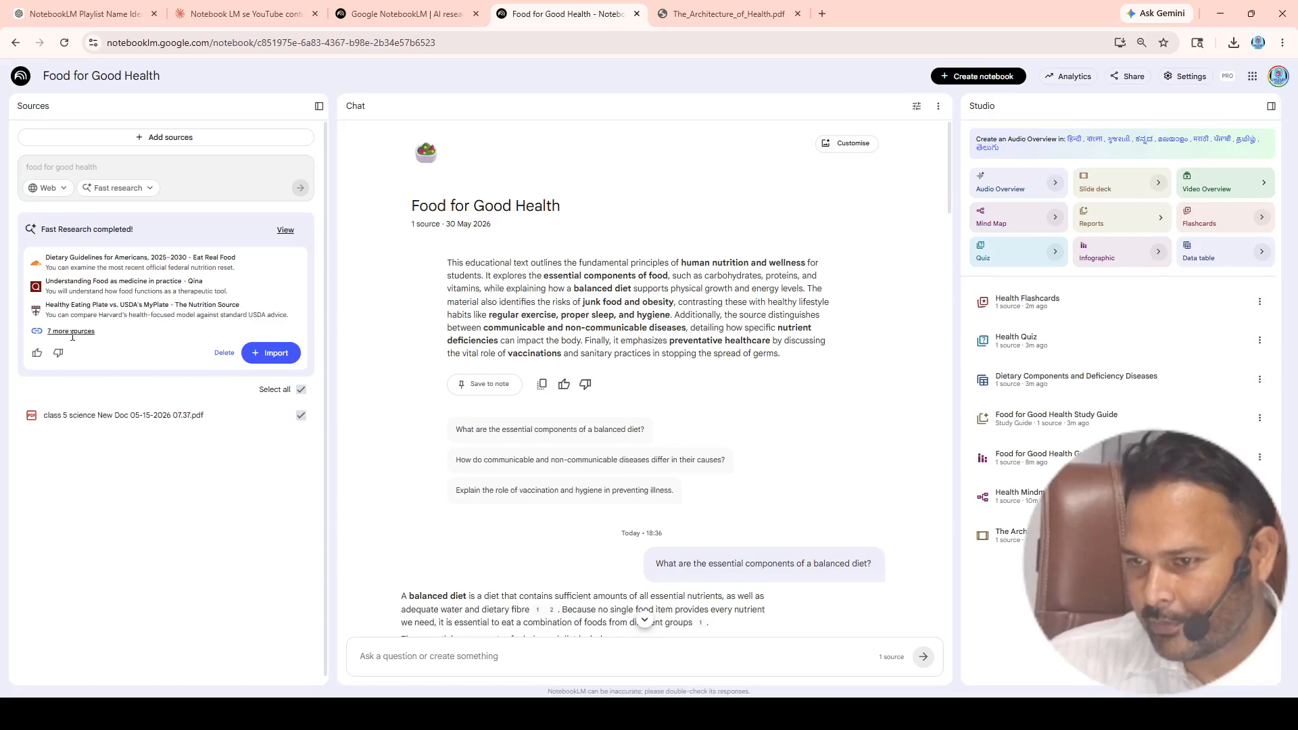
{"action": "left_click", "coordinate": [271, 353]}
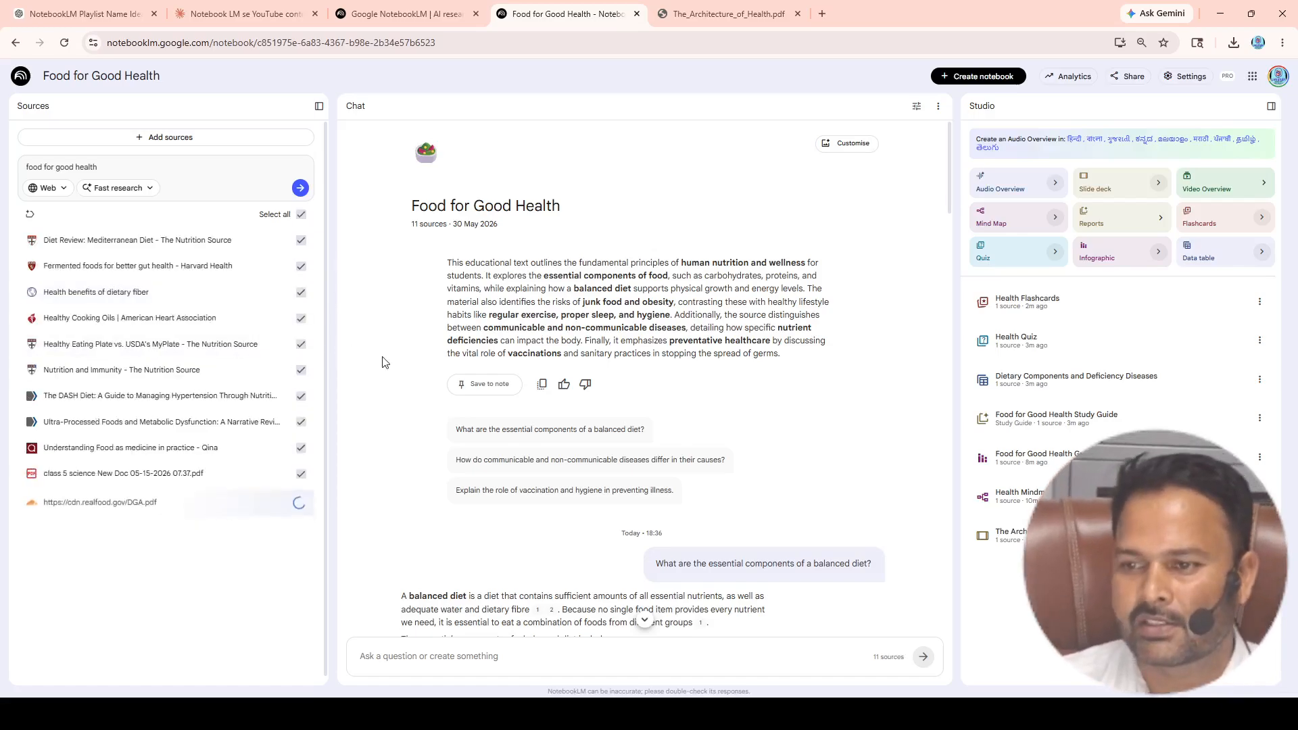
{"action": "left_click", "coordinate": [301, 345]}
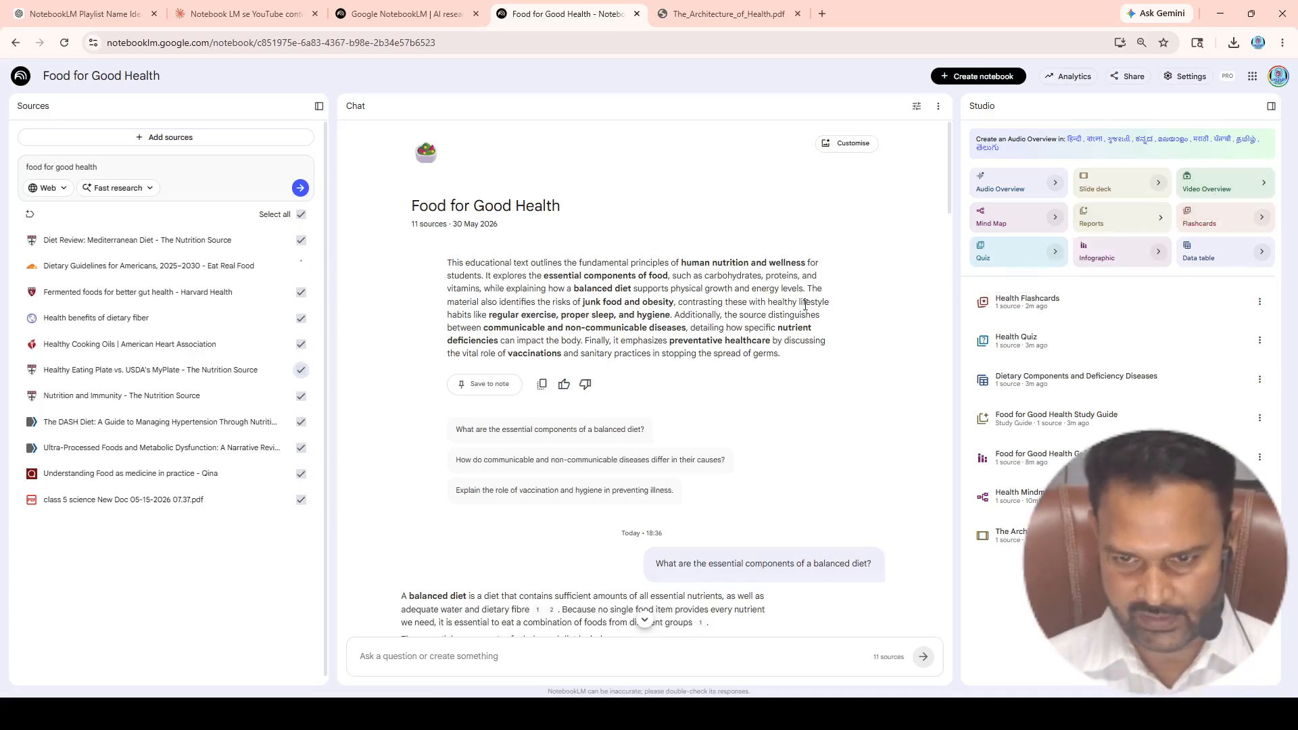
Step: Check the options for adding further sources to the notebook and close the dialog
{"action": "scroll", "coordinate": [806, 305], "scroll_direction": "down", "scroll_amount": 2}
{"action": "scroll", "coordinate": [805, 305], "scroll_direction": "down", "scroll_amount": 5}
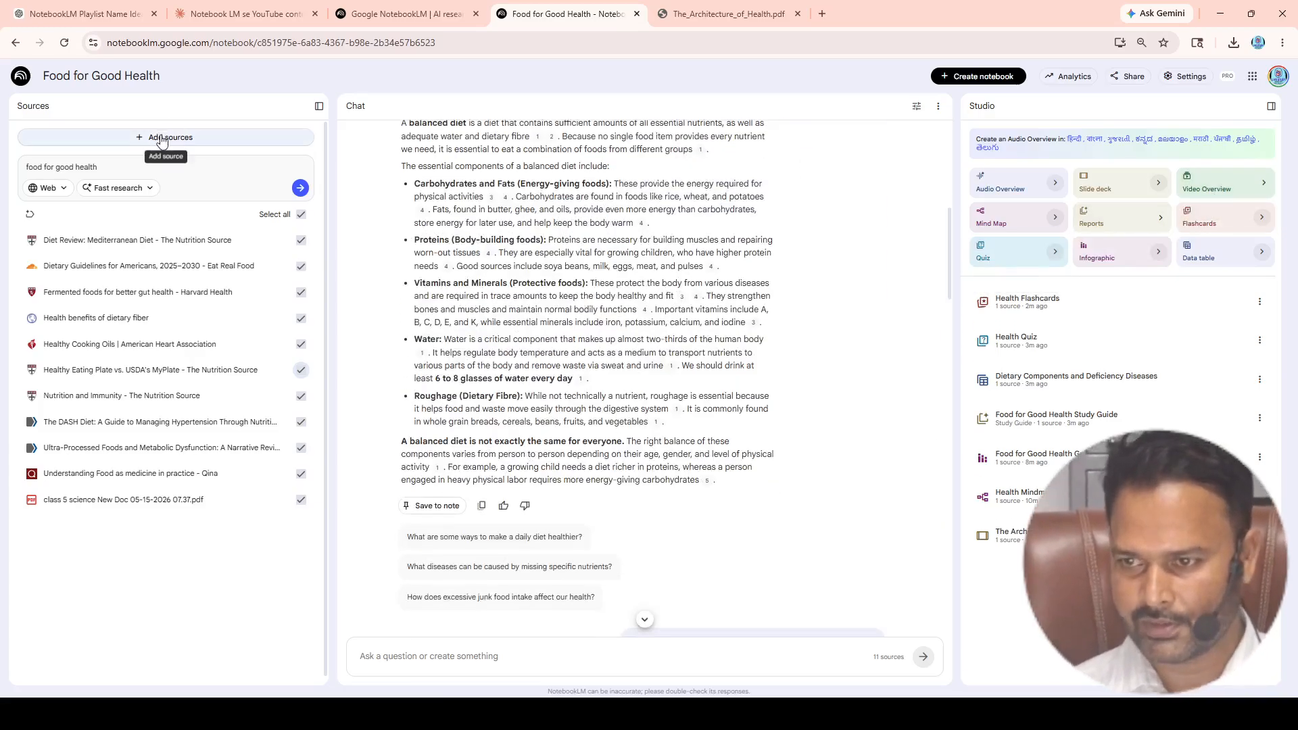
{"action": "left_click", "coordinate": [160, 137]}
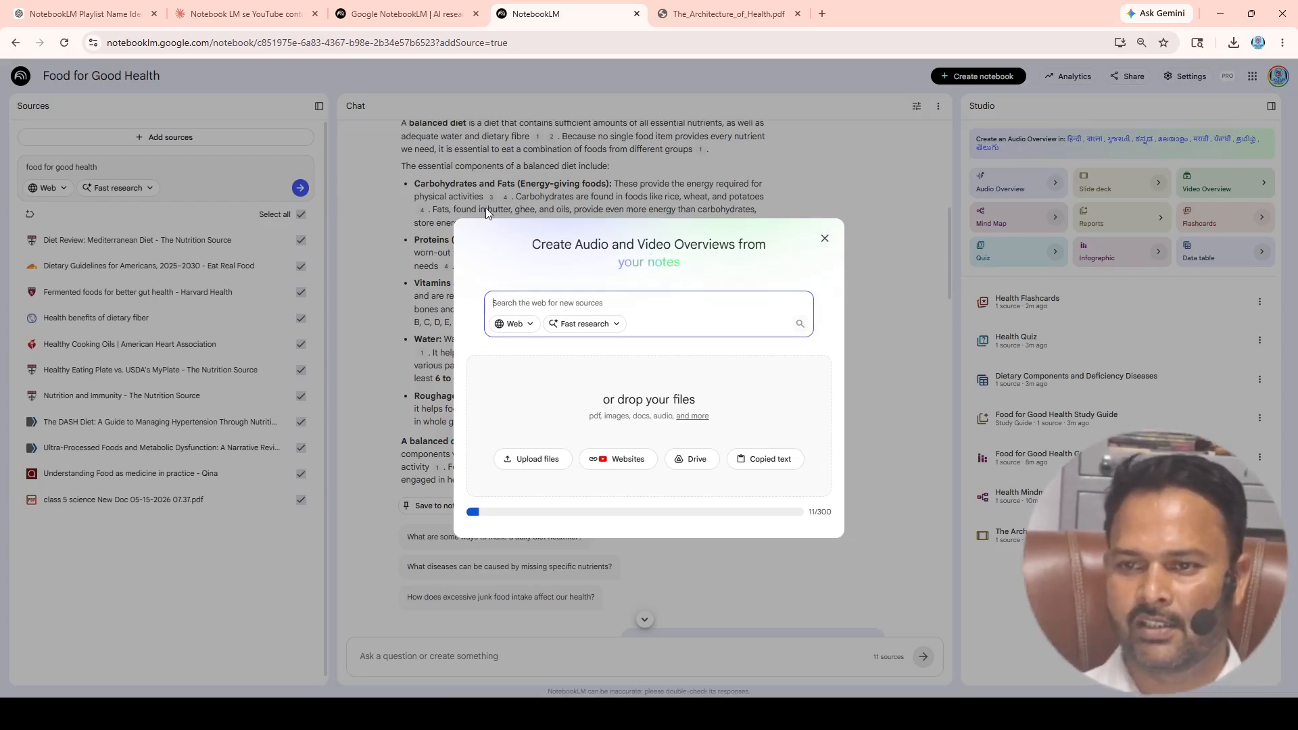
{"action": "left_click", "coordinate": [825, 238]}
Step: Save the chat answer about the essential components of a balanced diet as a note and convert that note to a source
{"action": "scroll", "coordinate": [642, 250], "scroll_direction": "up", "scroll_amount": 5}
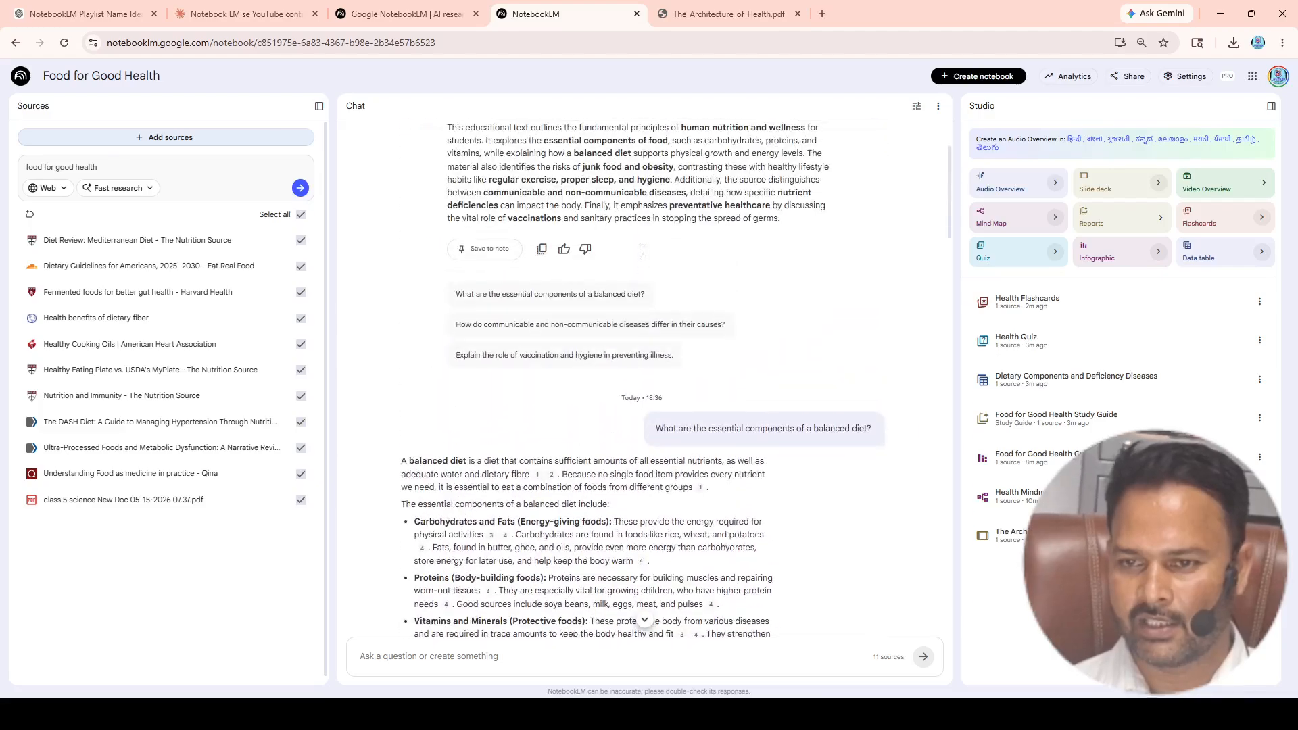
{"action": "scroll", "coordinate": [641, 255], "scroll_direction": "down", "scroll_amount": 5}
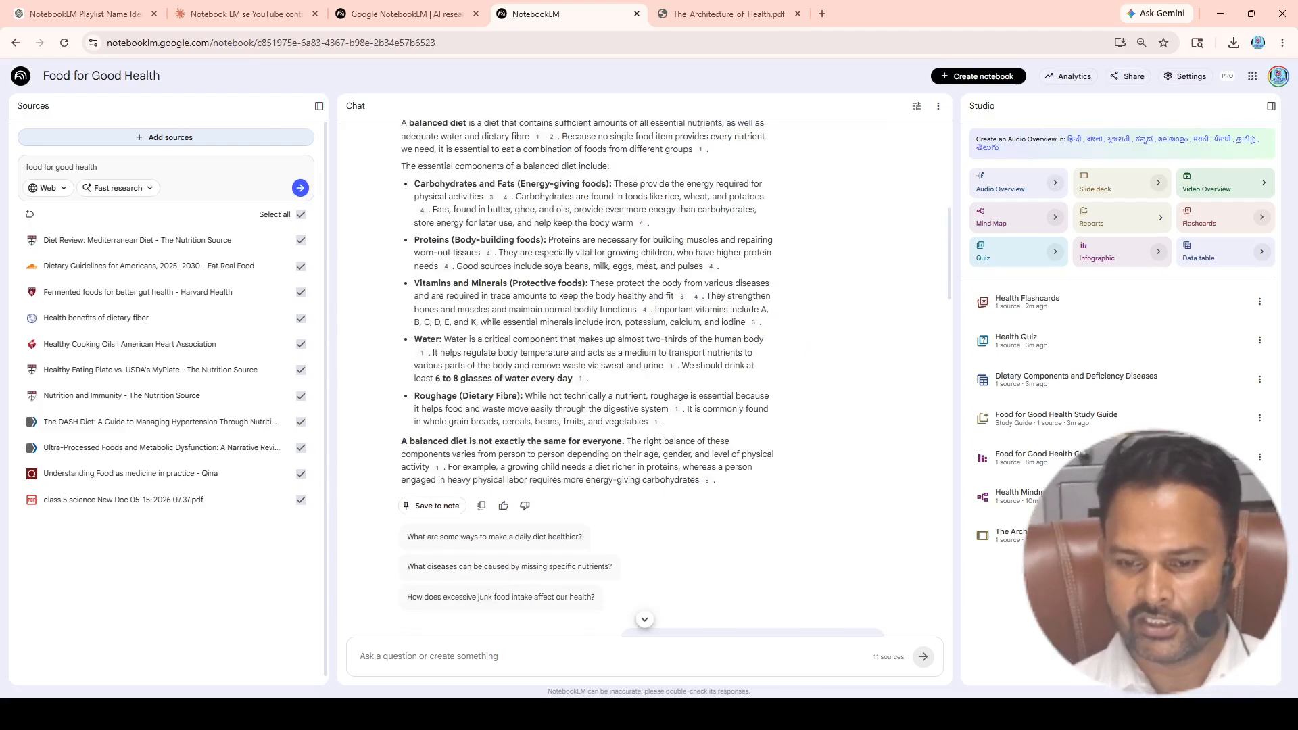
{"action": "scroll", "coordinate": [642, 250], "scroll_direction": "down", "scroll_amount": 4}
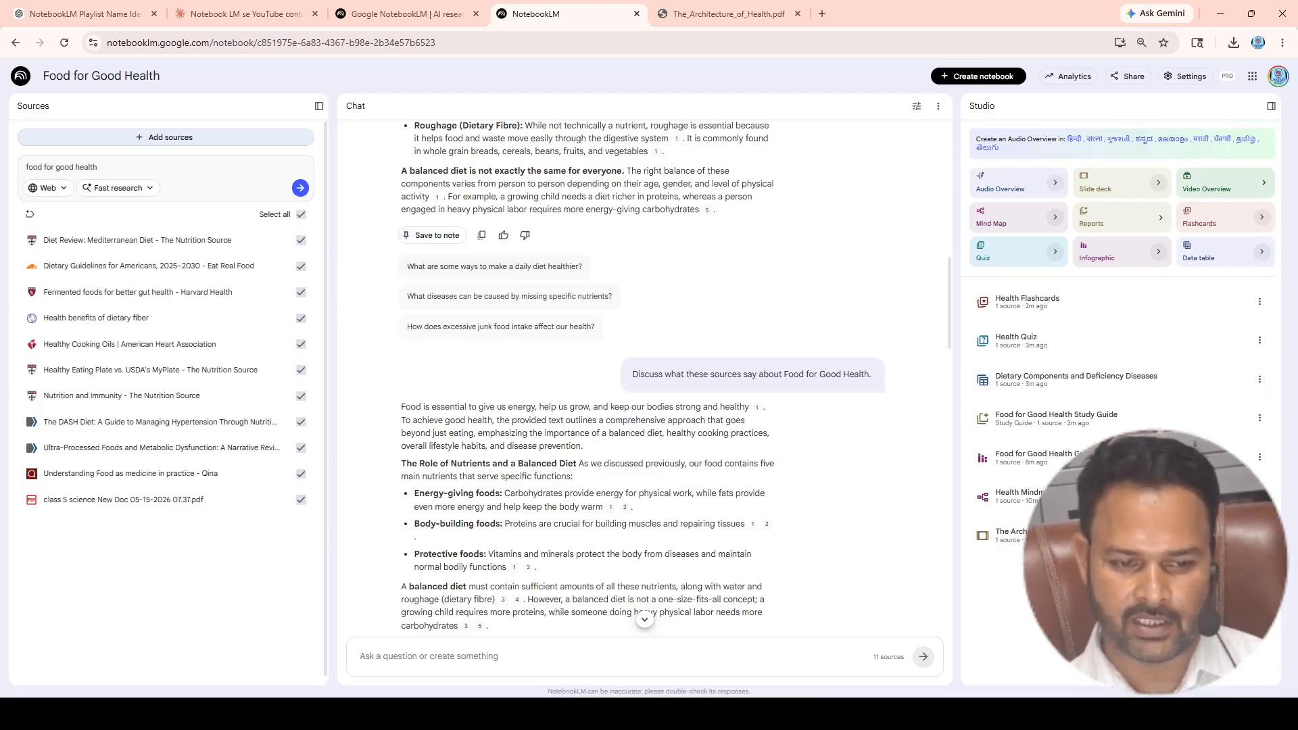
{"action": "left_click", "coordinate": [436, 235]}
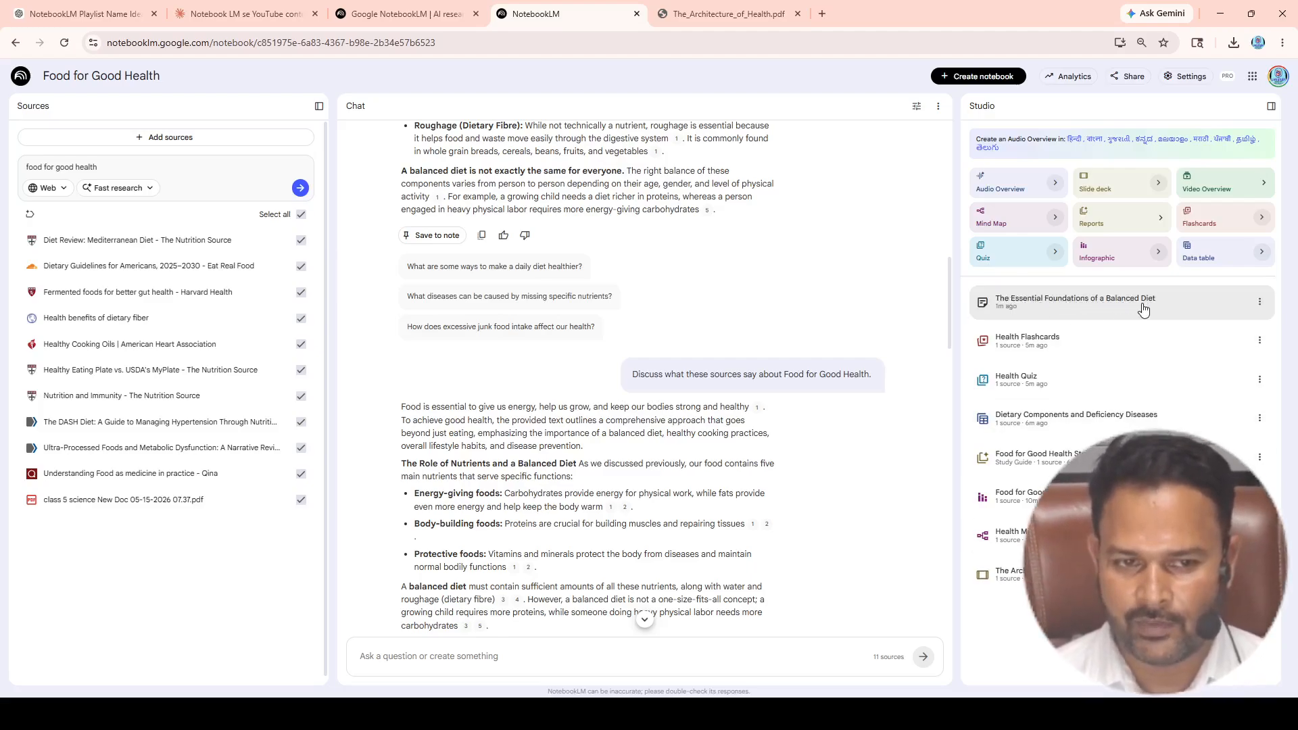
{"action": "left_click", "coordinate": [1260, 303]}
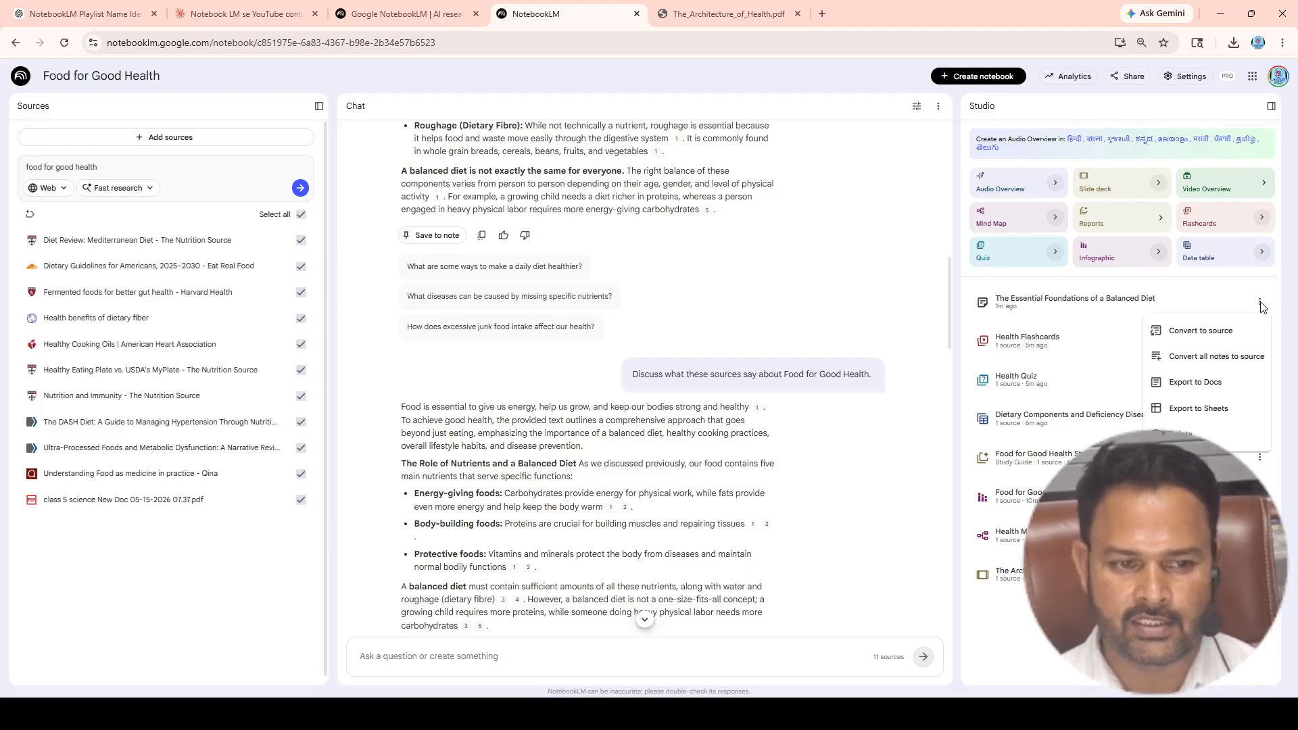
{"action": "left_click", "coordinate": [1200, 340]}
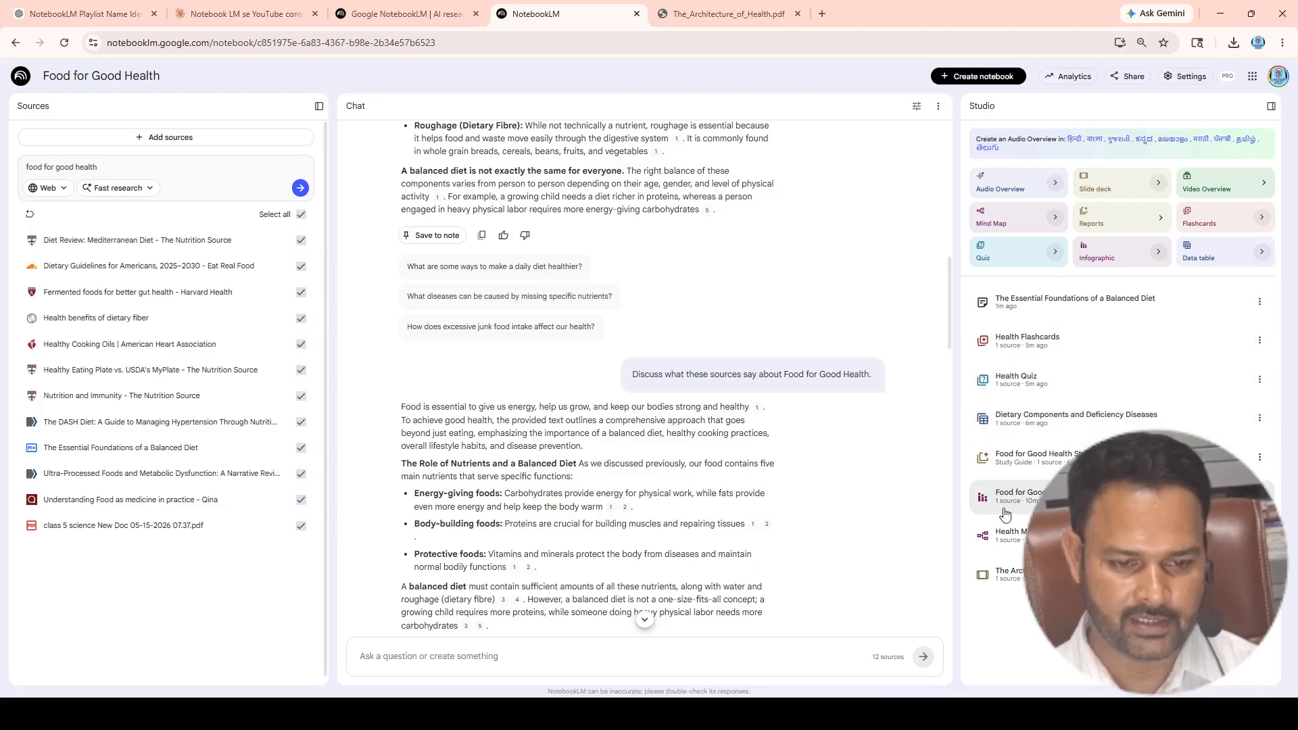
Step: Open The Architecture of Health slide deck, view it enlarged, and close it
{"action": "left_click", "coordinate": [1008, 580]}
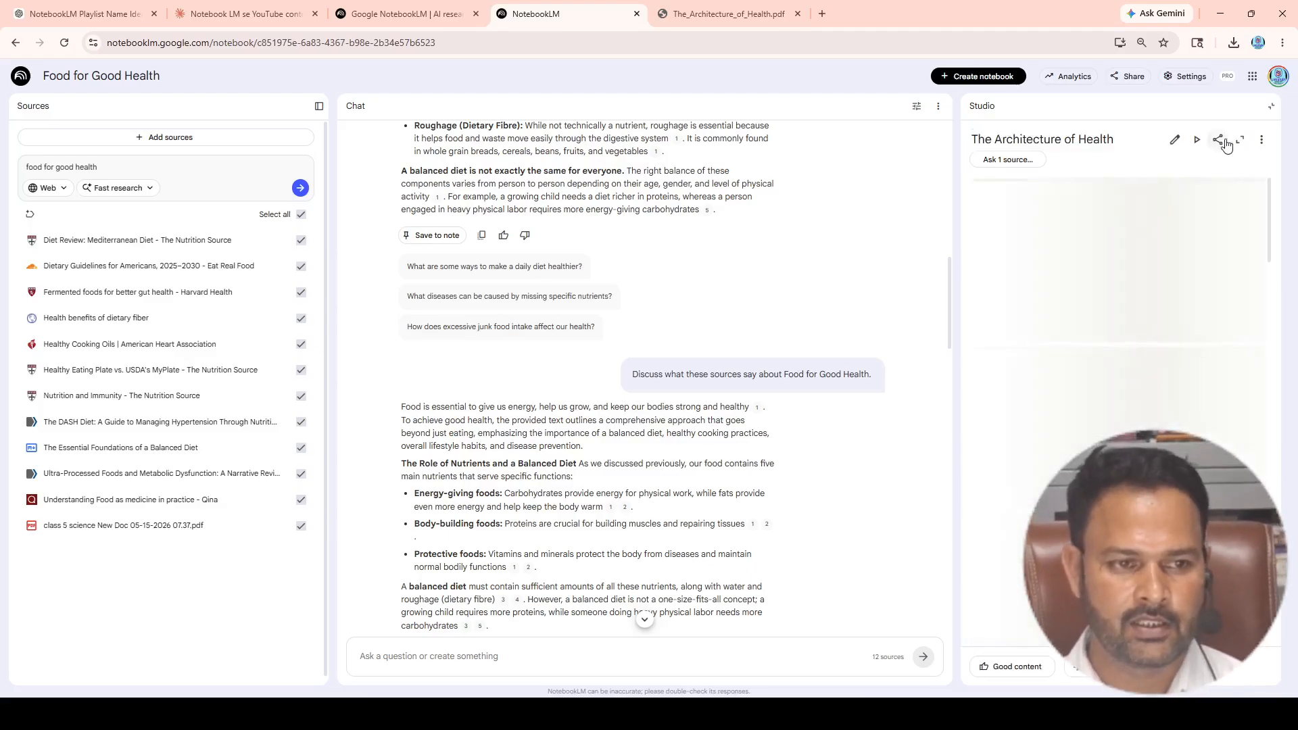
{"action": "left_click", "coordinate": [1263, 110]}
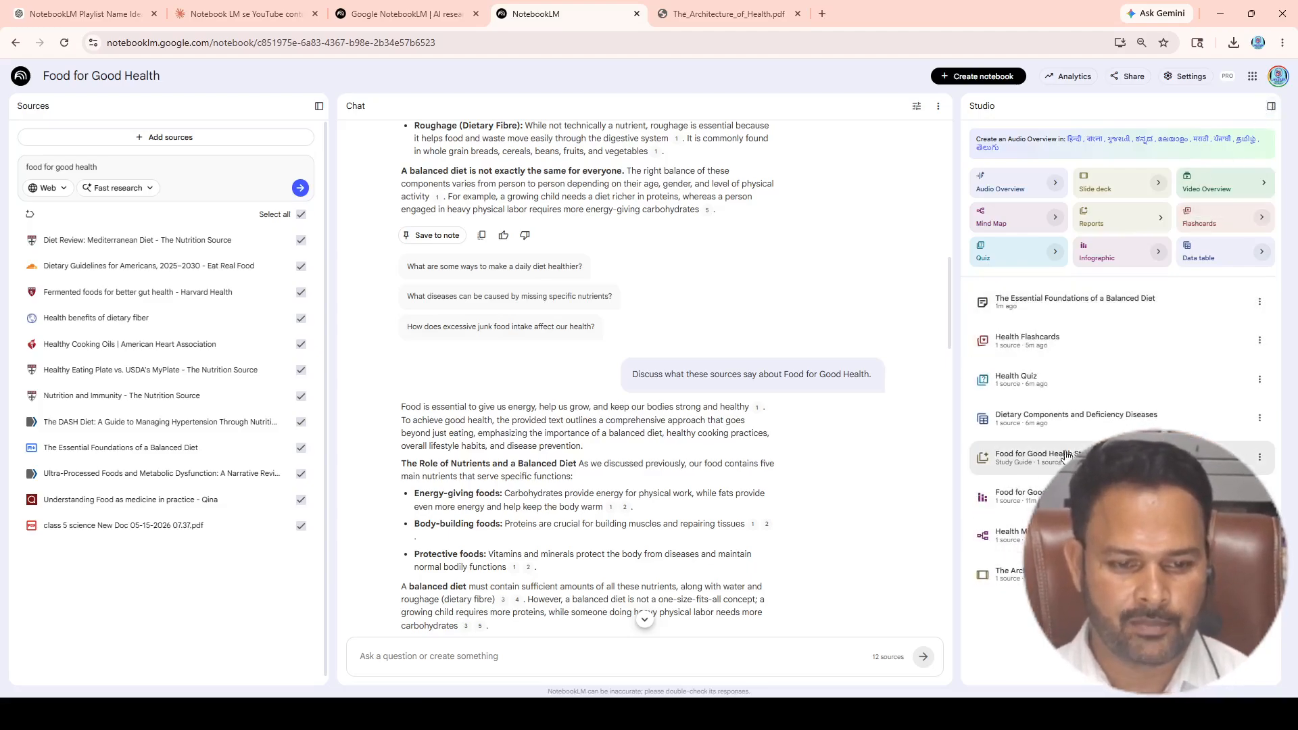
{"action": "left_click", "coordinate": [1009, 575]}
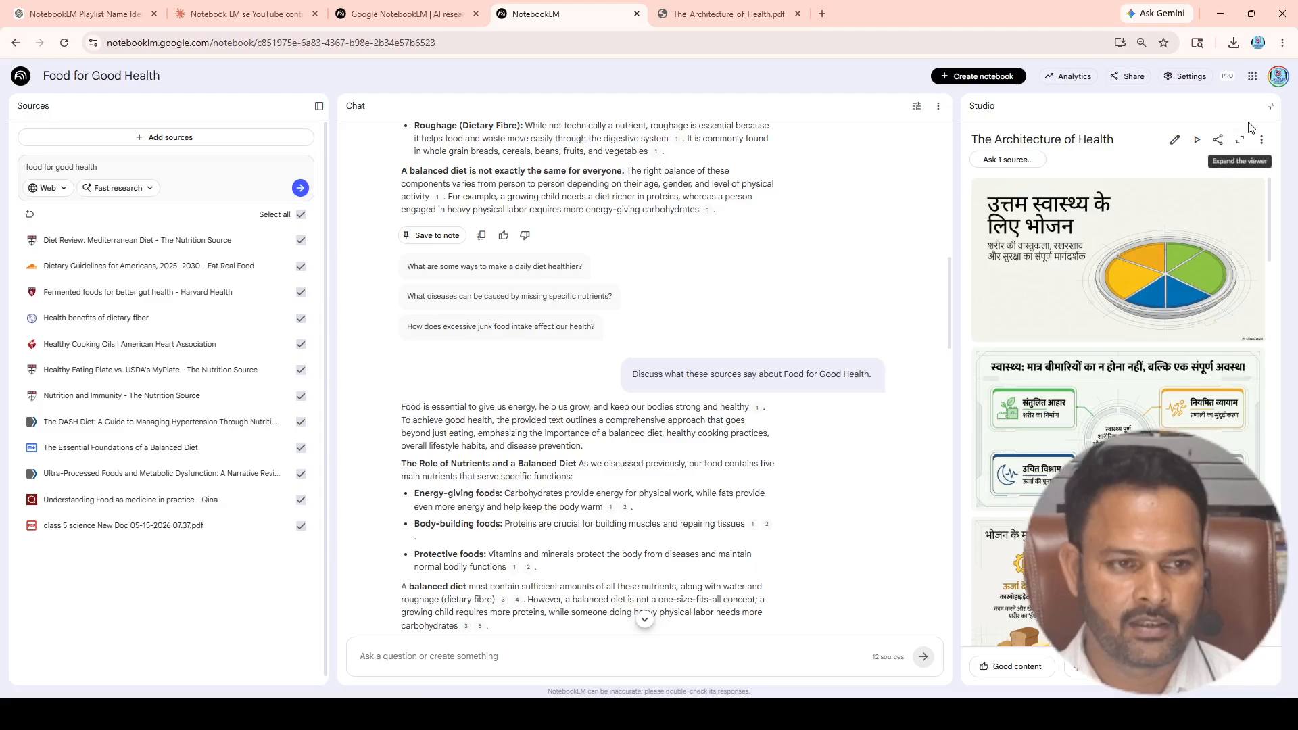
{"action": "left_click", "coordinate": [1241, 142]}
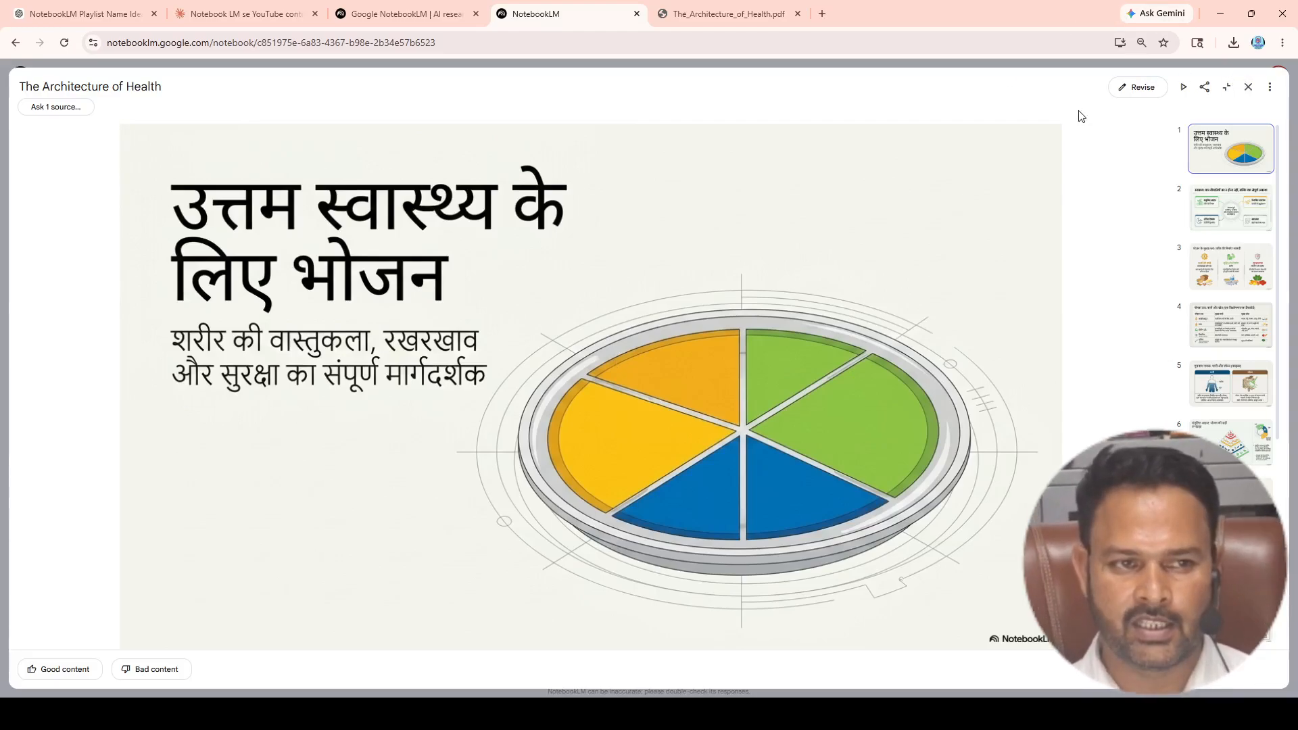
{"action": "left_click", "coordinate": [1247, 88]}
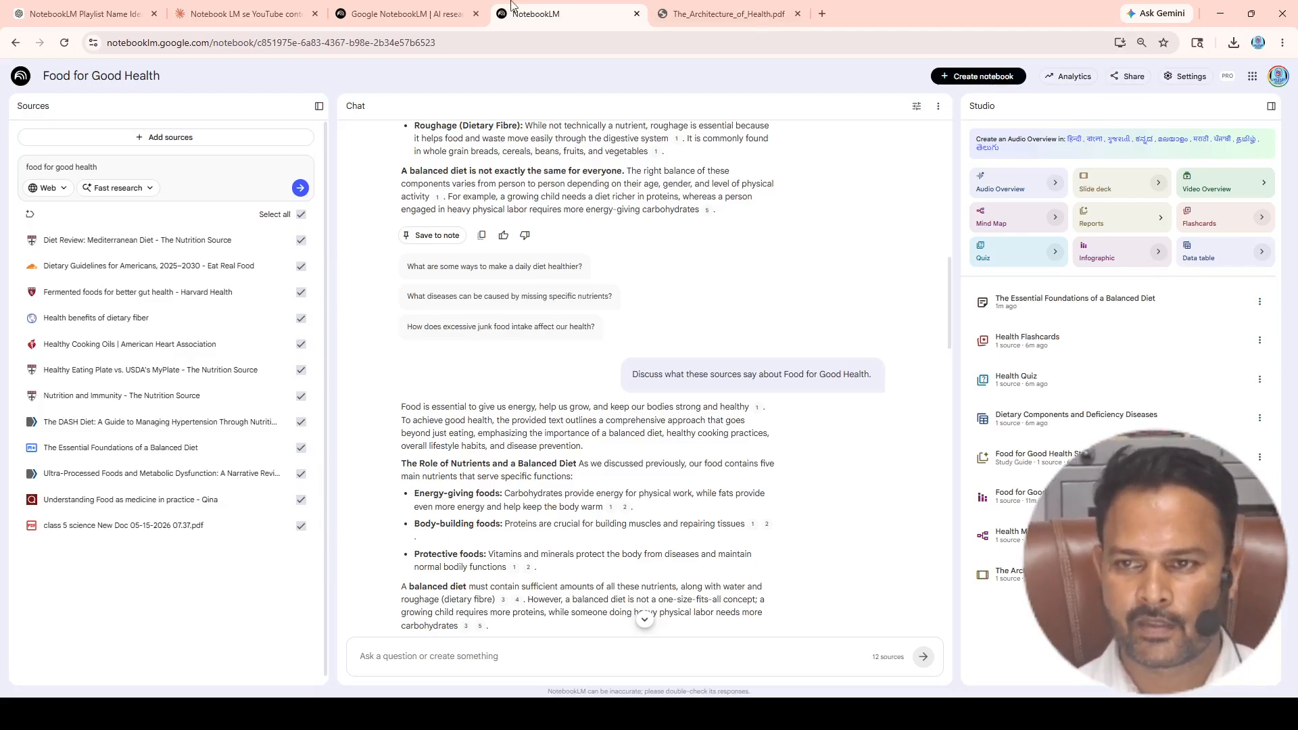
Step: Launch NotebookLM from its introduction page and create a new empty notebook
{"action": "left_click", "coordinate": [408, 15]}
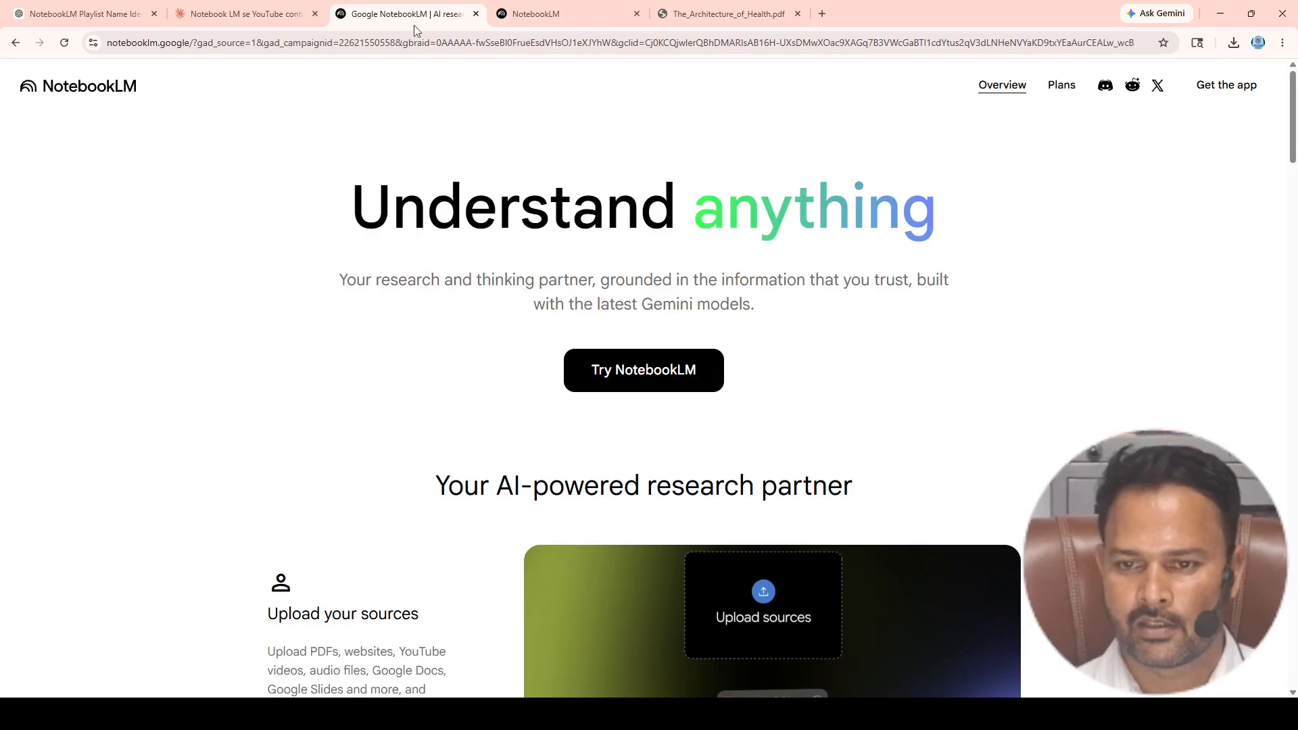
{"action": "left_click", "coordinate": [616, 373]}
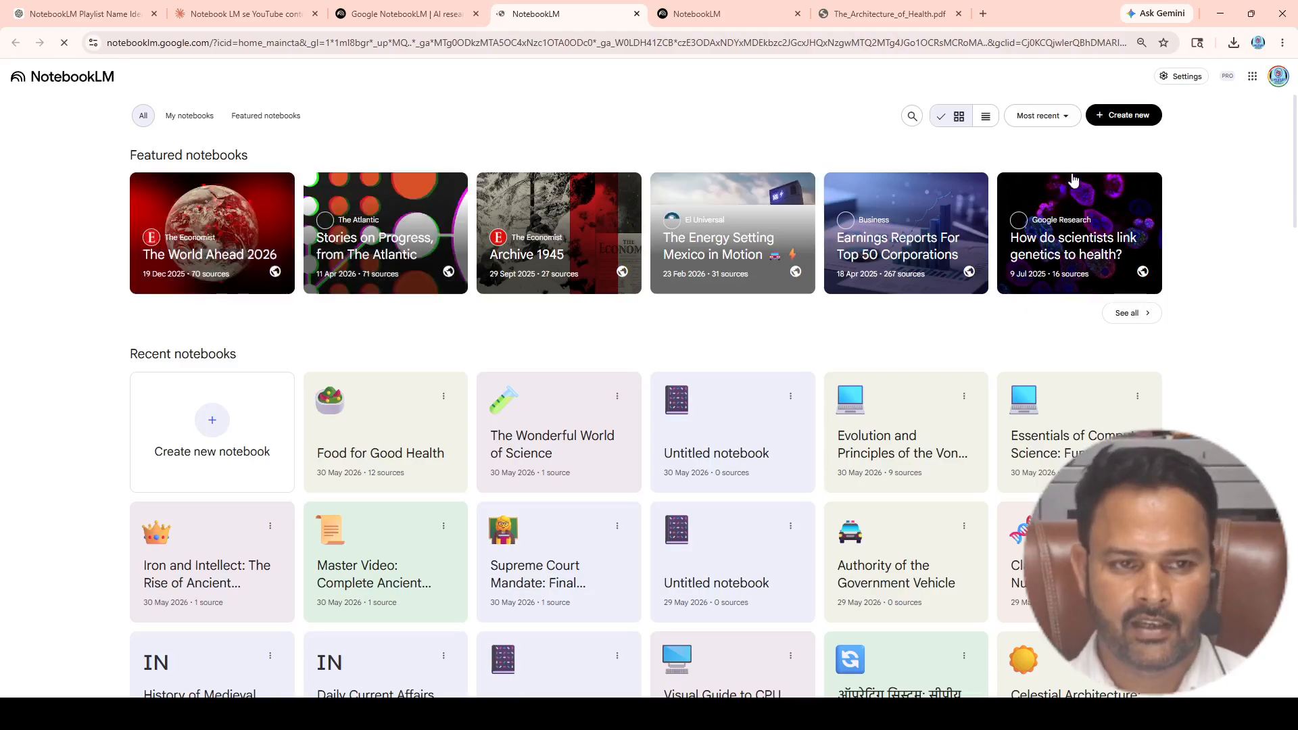
{"action": "left_click", "coordinate": [1124, 116]}
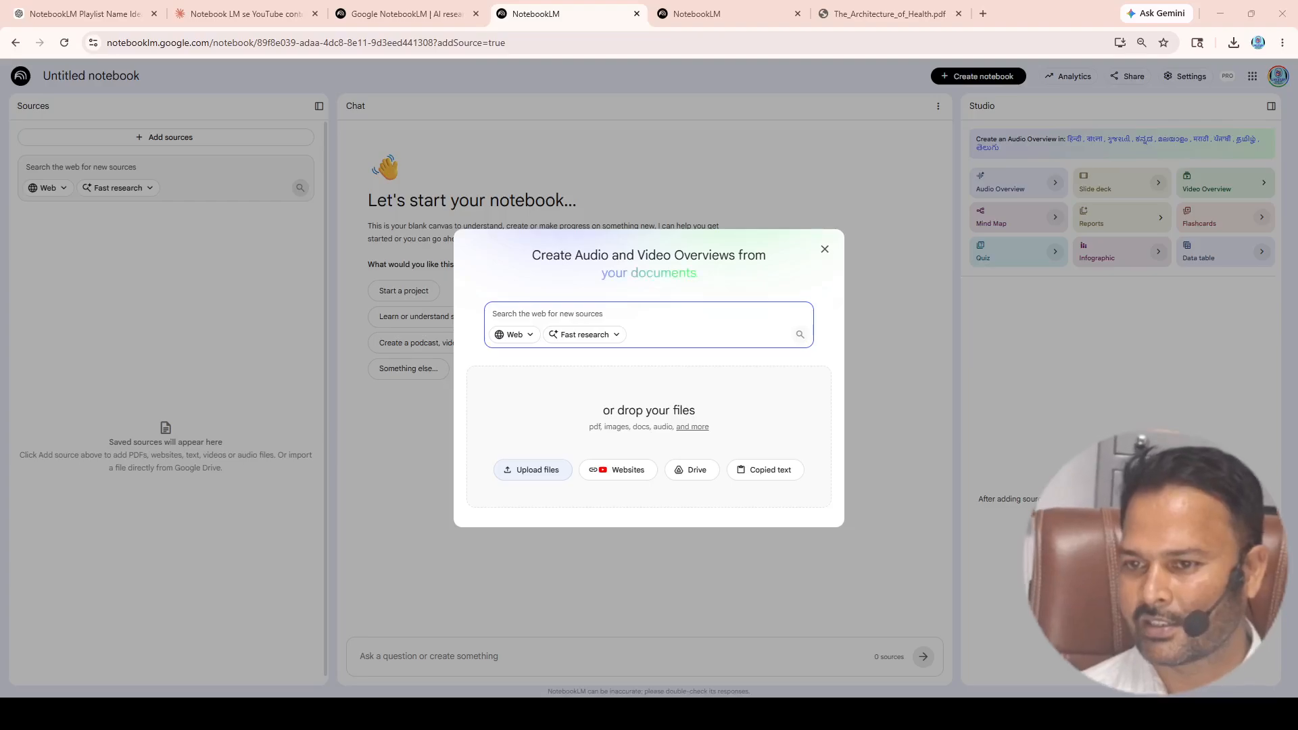
Step: Upload The_Architecture_of_Health.pdf as the first source of the new notebook
{"action": "left_click", "coordinate": [322, 156]}
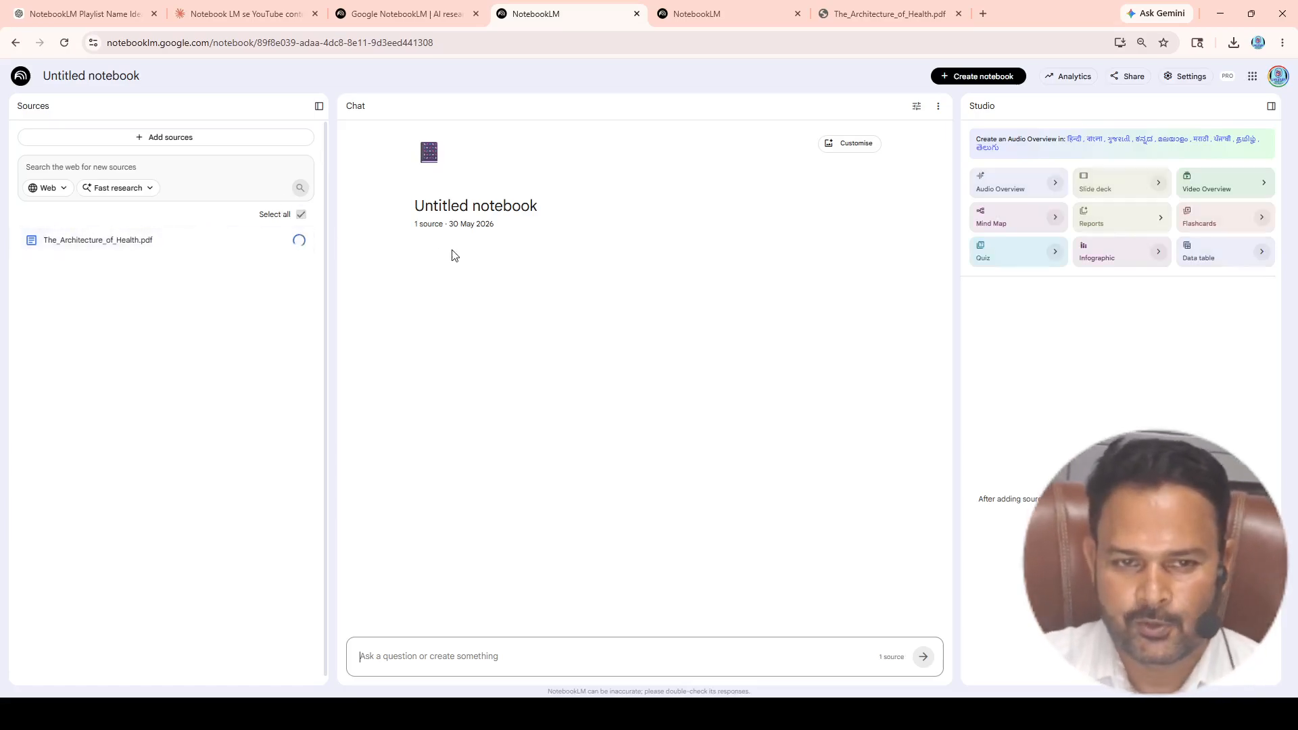
Step: In the Food for Good Health notebook, deselect every source except the class 5 science PDF
{"action": "left_click", "coordinate": [761, 12]}
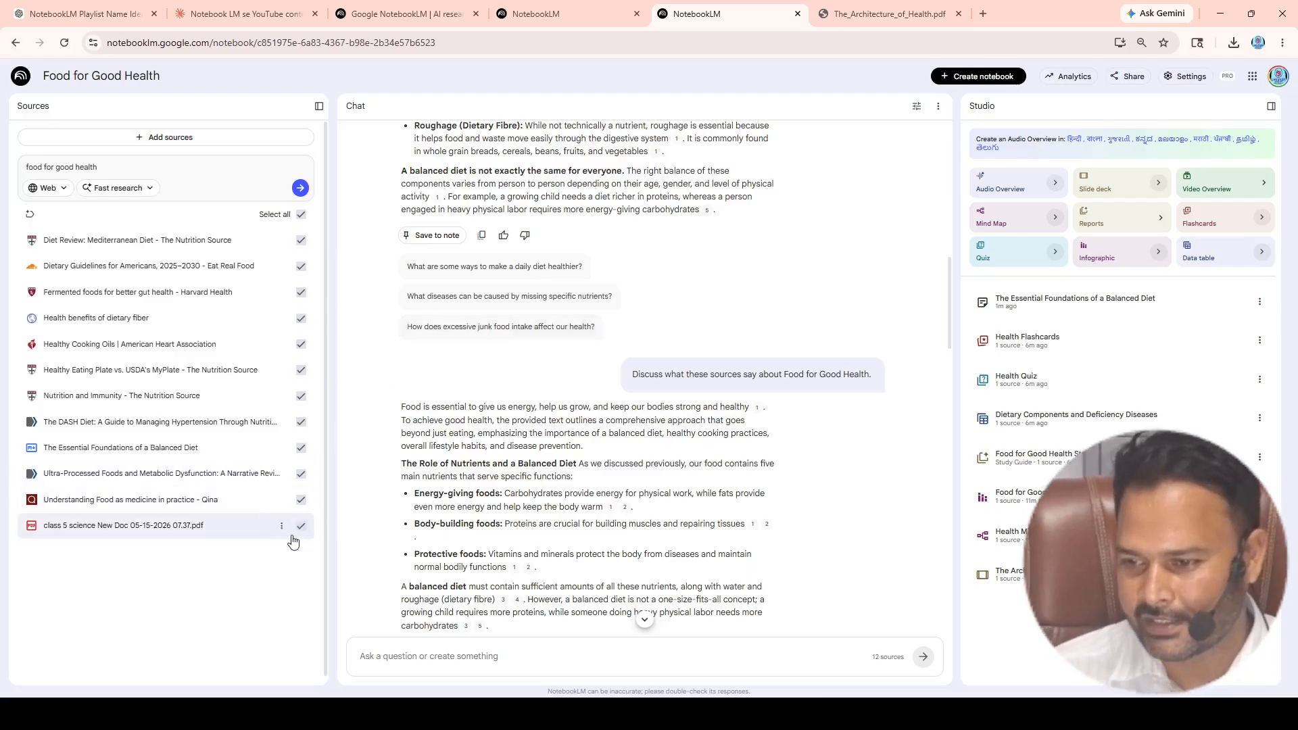
{"action": "left_click", "coordinate": [300, 500]}
{"action": "left_click", "coordinate": [300, 474]}
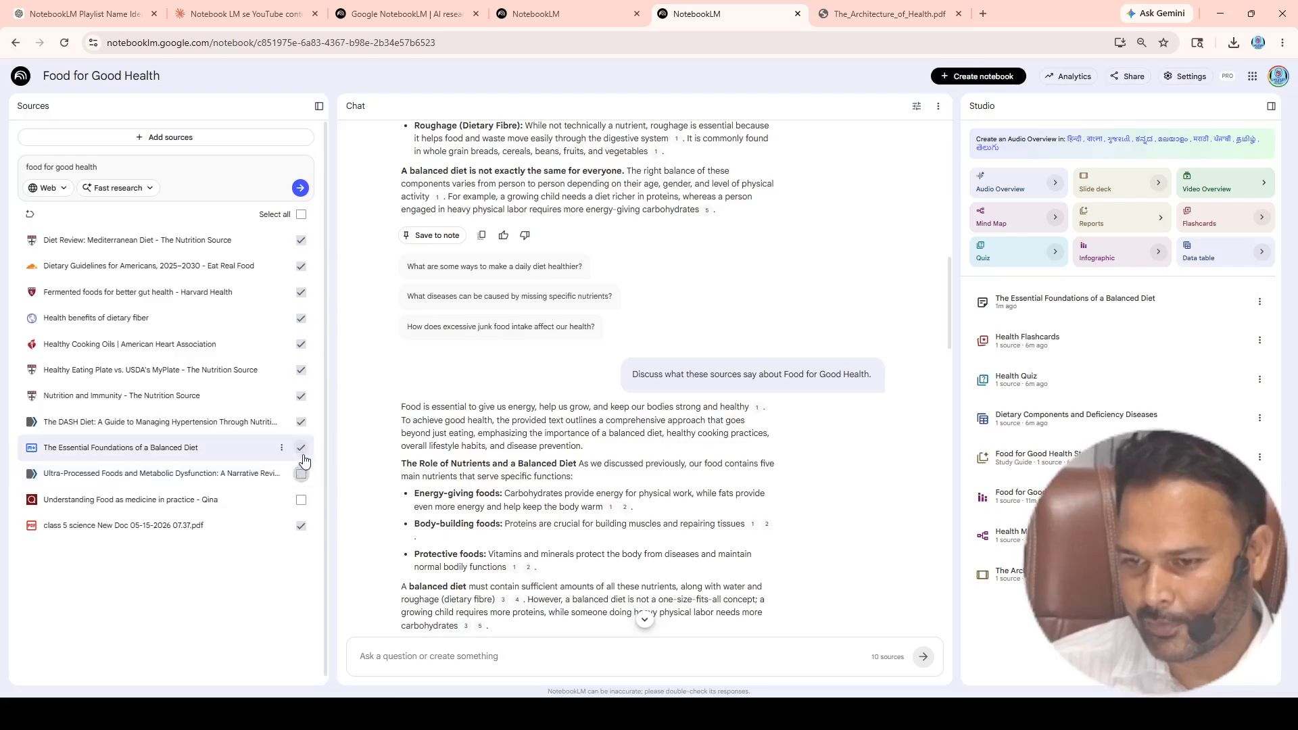
{"action": "left_click", "coordinate": [301, 447]}
{"action": "left_click", "coordinate": [301, 422]}
{"action": "left_click", "coordinate": [301, 395]}
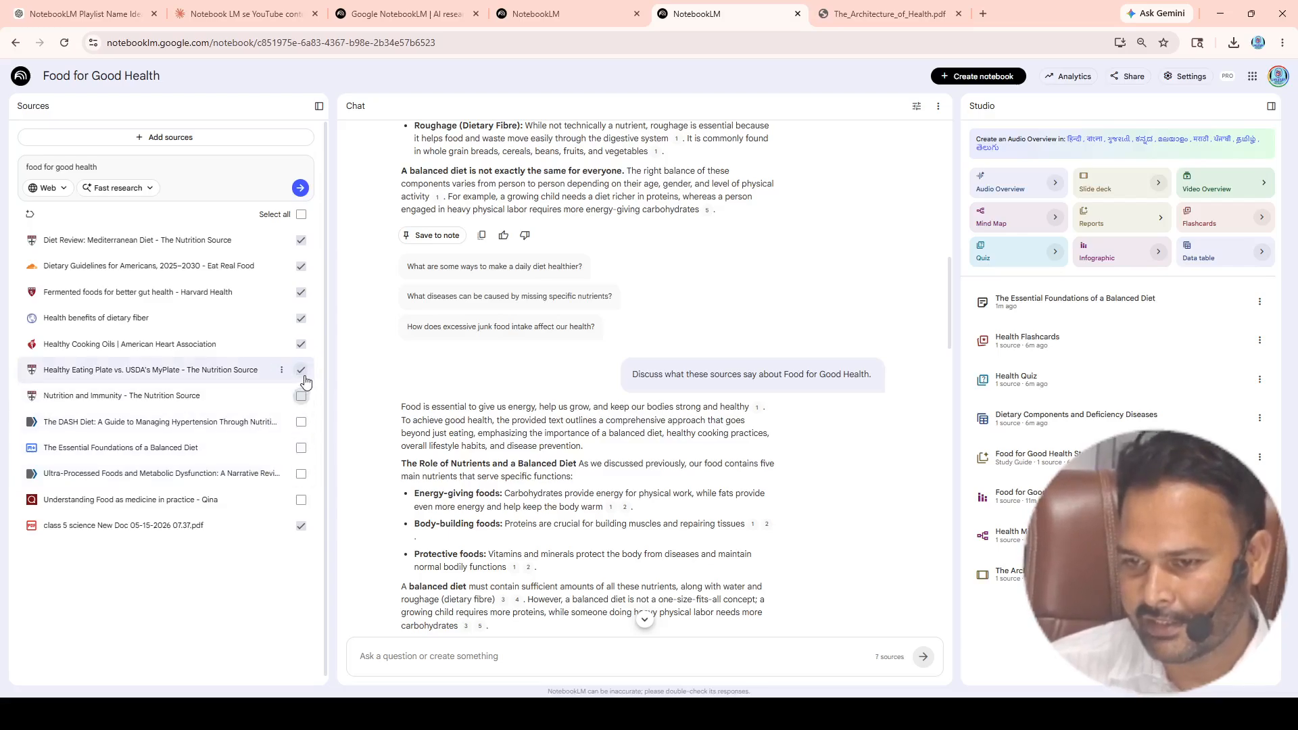
{"action": "left_click", "coordinate": [301, 370]}
{"action": "left_click", "coordinate": [301, 344]}
{"action": "left_click", "coordinate": [301, 317]}
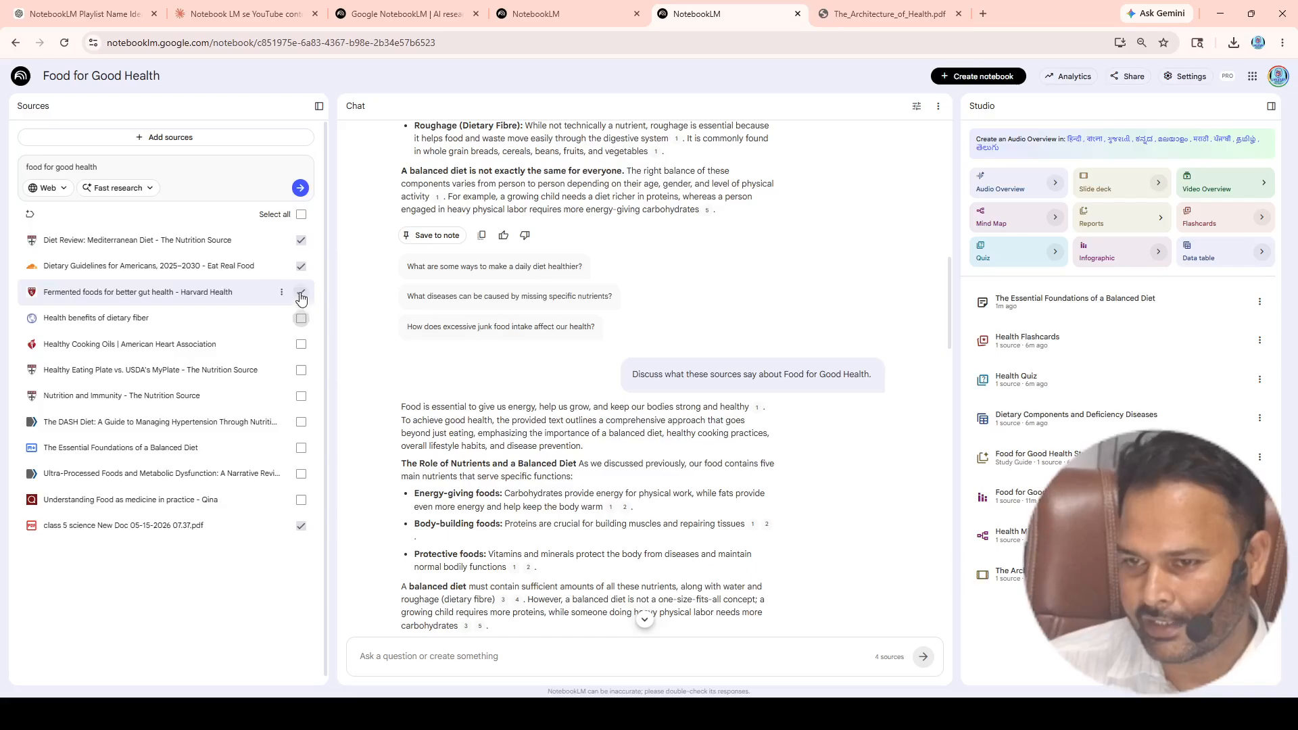
{"action": "left_click", "coordinate": [301, 292]}
{"action": "left_click", "coordinate": [301, 266]}
{"action": "left_click", "coordinate": [301, 240]}
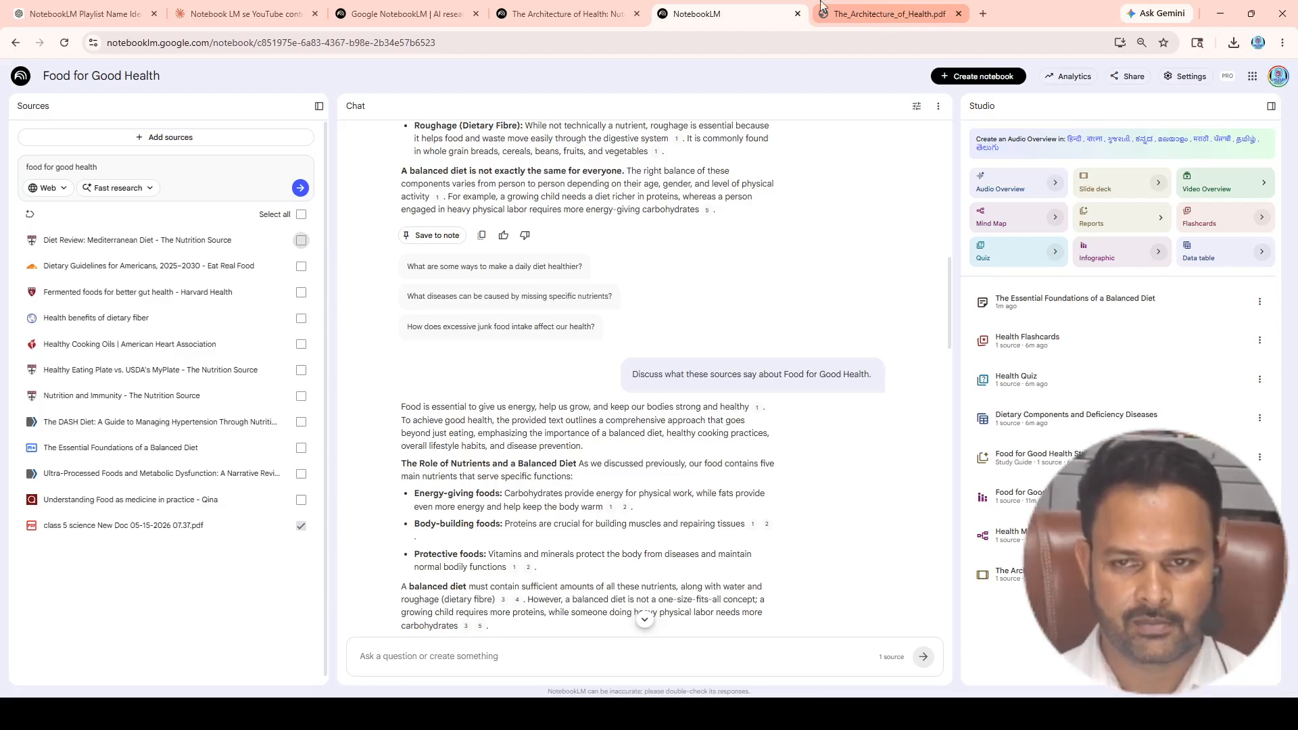
Step: Check the new notebook's summary and the download options of the slide deck in the Food for Good Health notebook
{"action": "left_click", "coordinate": [557, 13]}
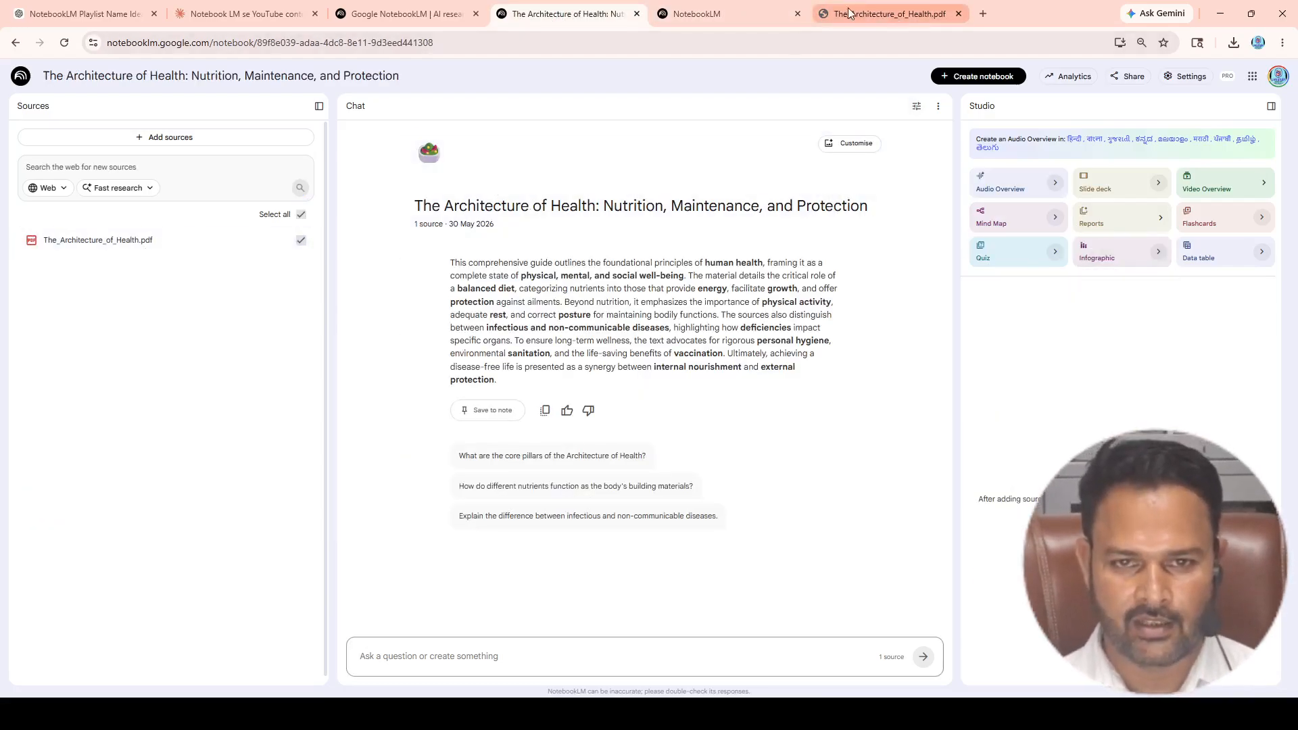
{"action": "left_click", "coordinate": [757, 13]}
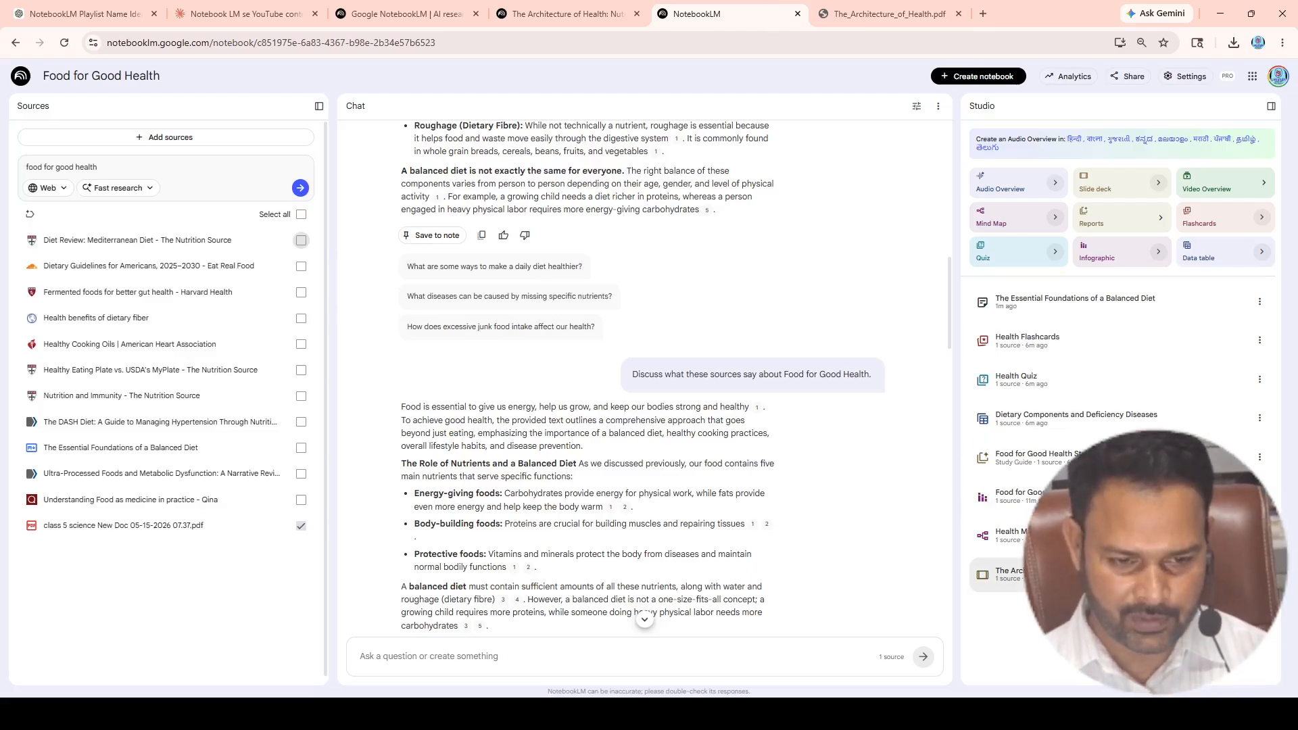
{"action": "left_click", "coordinate": [1260, 340]}
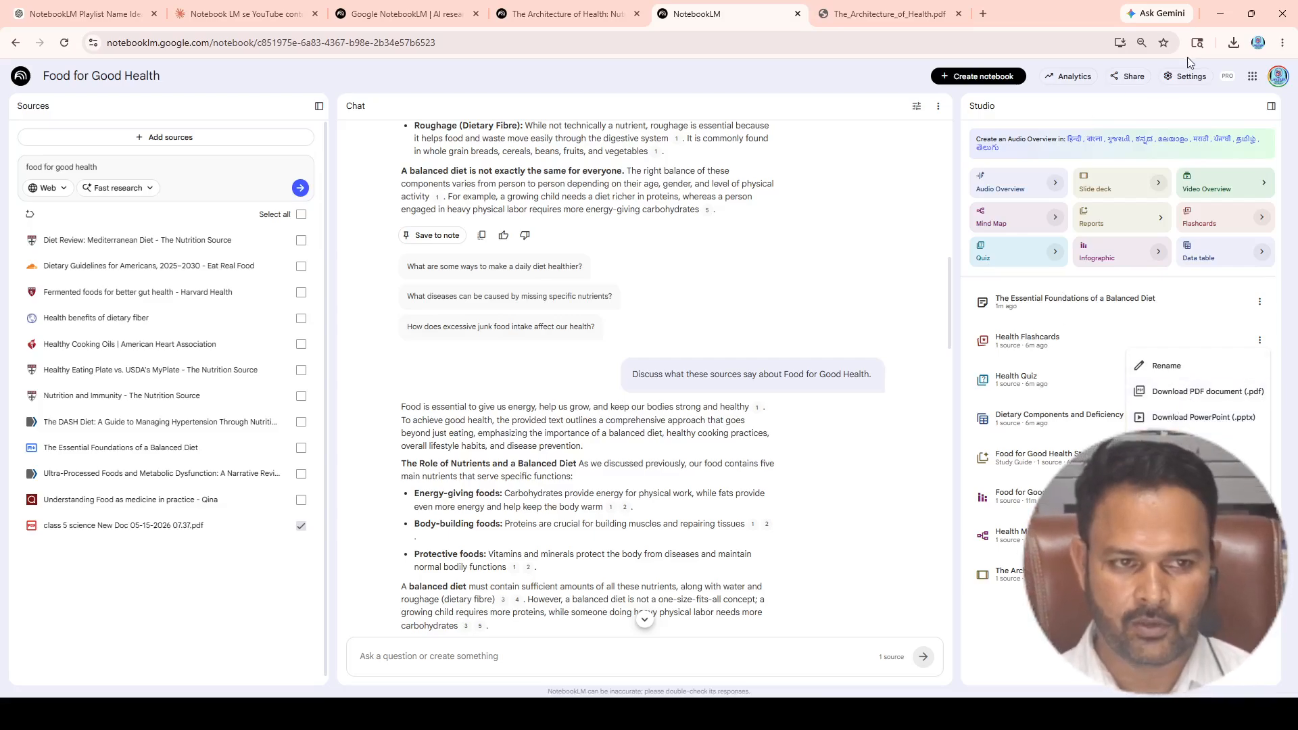
Step: Generate a Deep dive audio overview in Hindi (हिन्दी) with Default length in the Architecture of Health notebook
{"action": "left_click", "coordinate": [582, 5]}
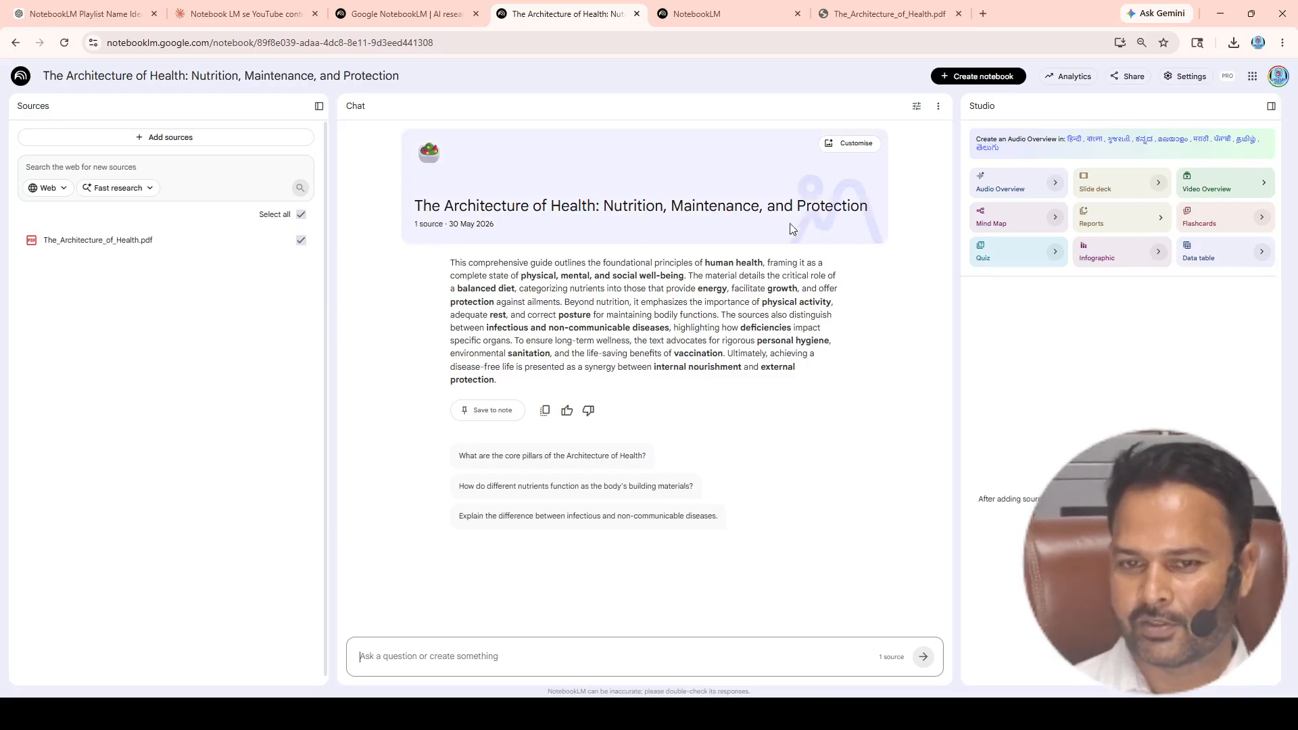
{"action": "left_click", "coordinate": [1056, 184]}
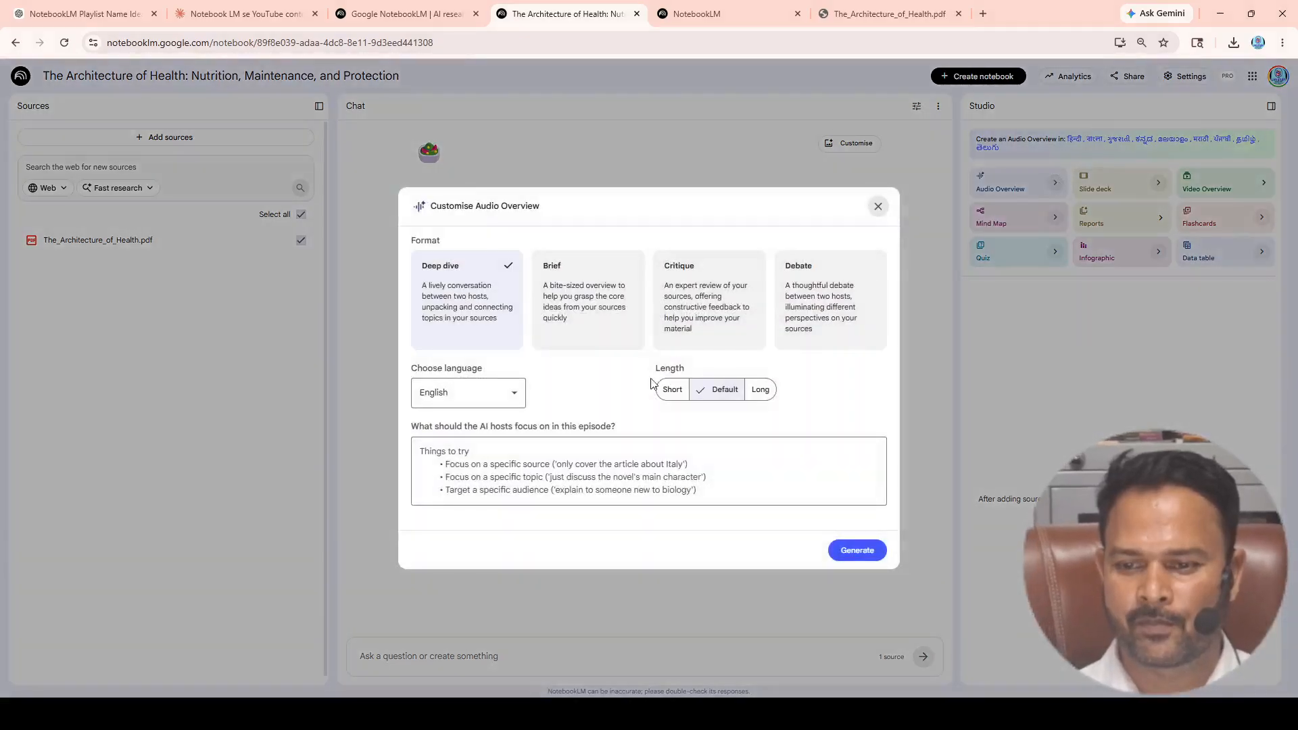
{"action": "left_click", "coordinate": [510, 394]}
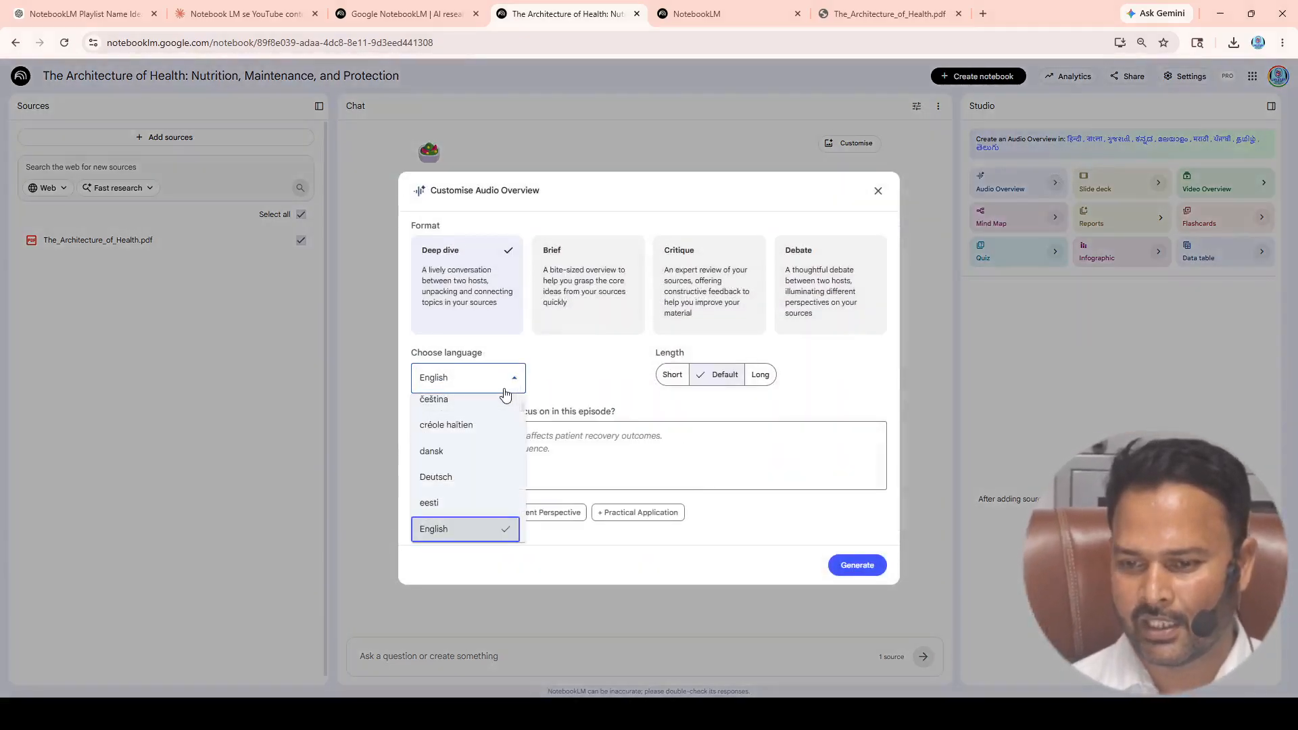
{"action": "scroll", "coordinate": [475, 498], "scroll_direction": "down", "scroll_amount": 10}
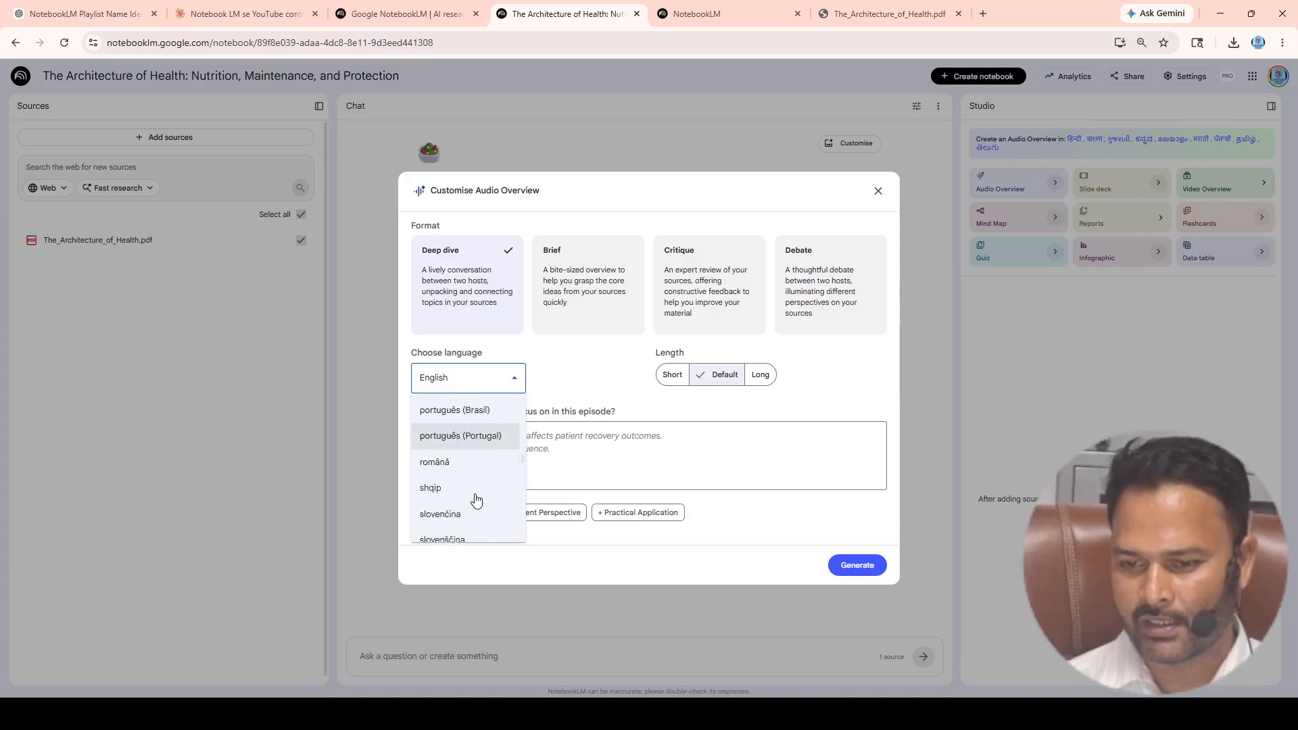
{"action": "scroll", "coordinate": [476, 498], "scroll_direction": "down", "scroll_amount": 10}
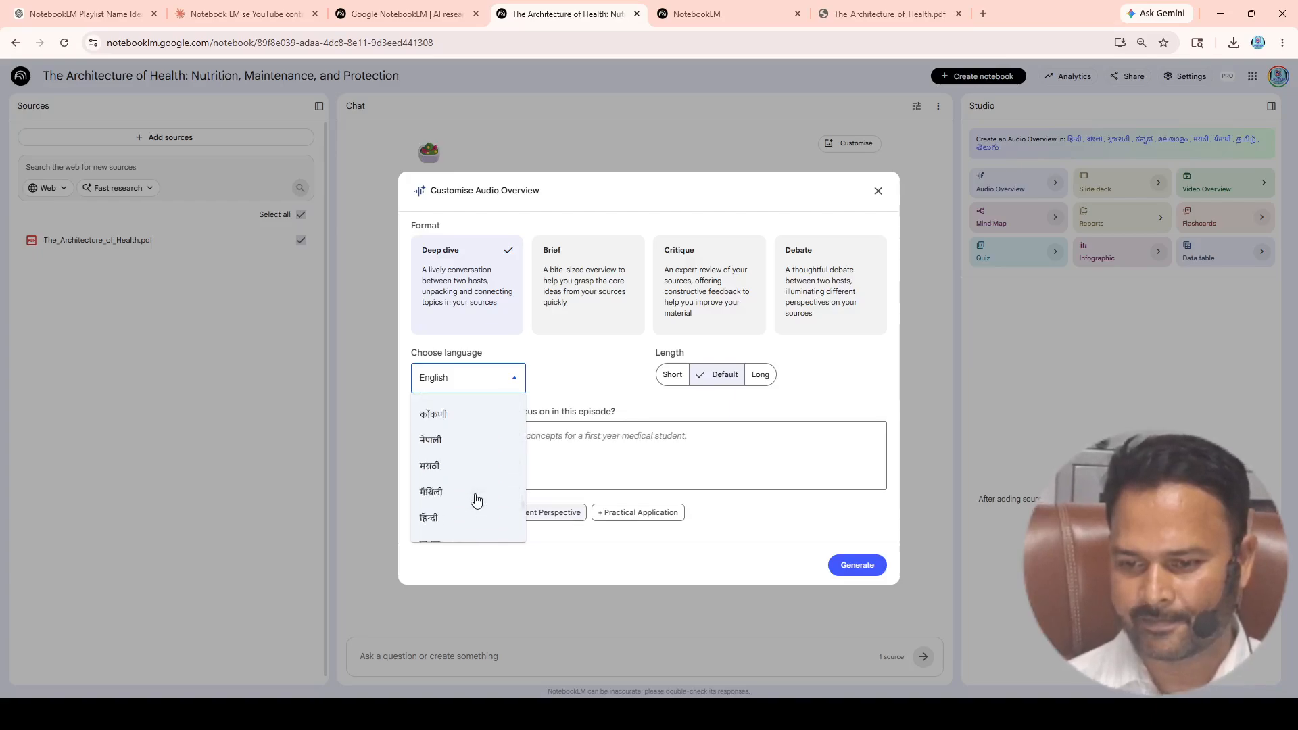
{"action": "scroll", "coordinate": [476, 499], "scroll_direction": "up", "scroll_amount": 2}
{"action": "left_click", "coordinate": [440, 470]}
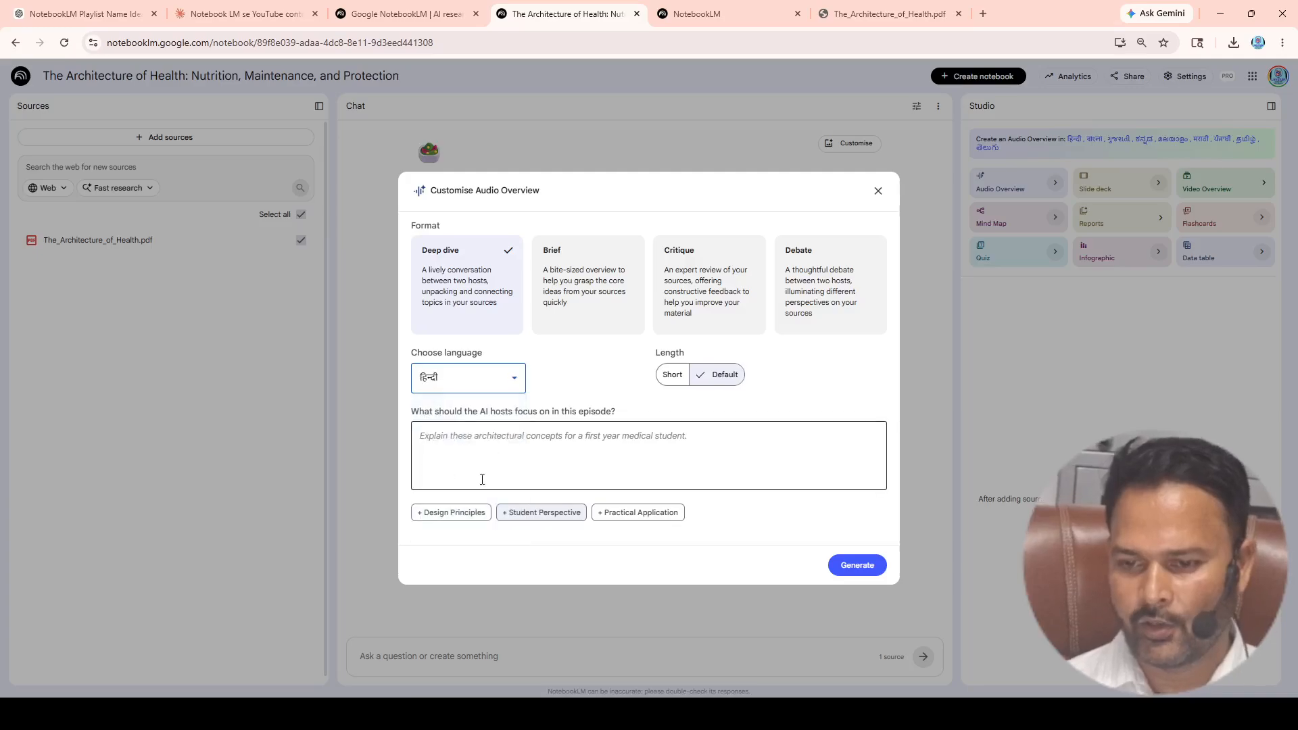
{"action": "left_click", "coordinate": [857, 566]}
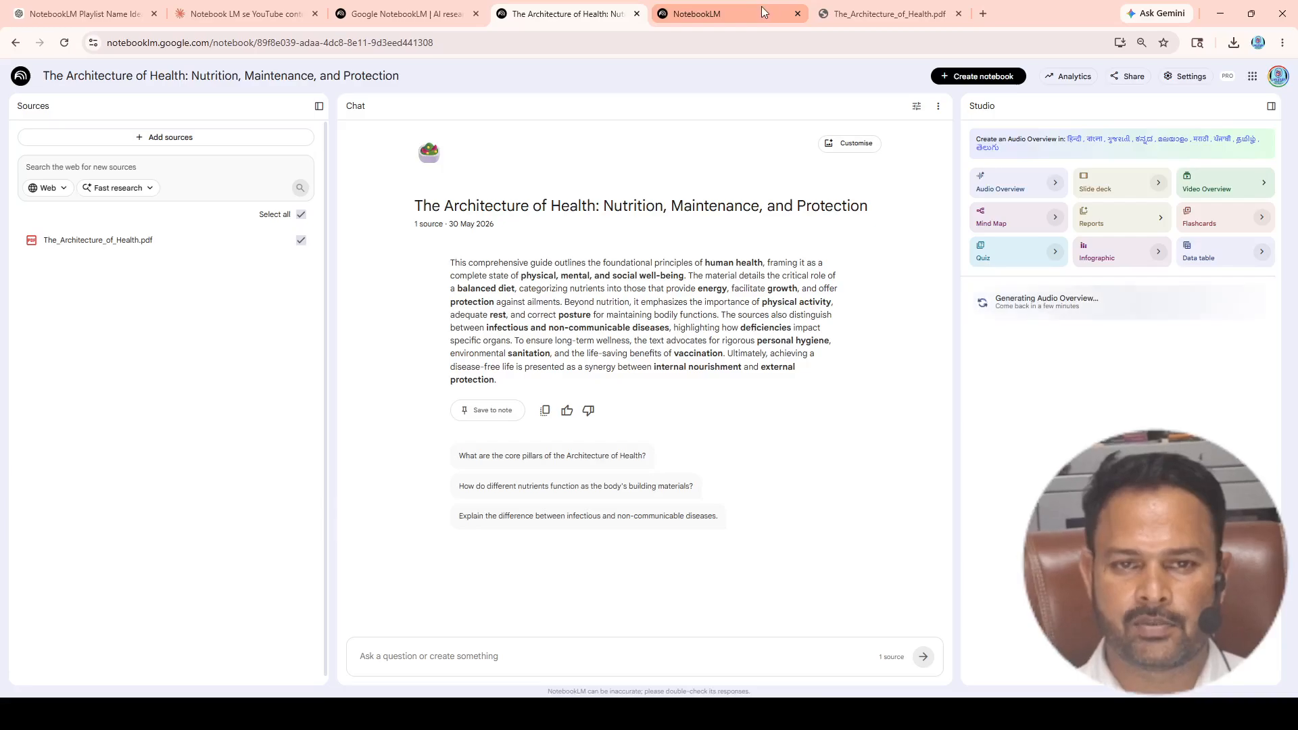
Step: Review the audio overview customisation options in the Food for Good Health notebook and close them without generating
{"action": "left_click", "coordinate": [733, 13]}
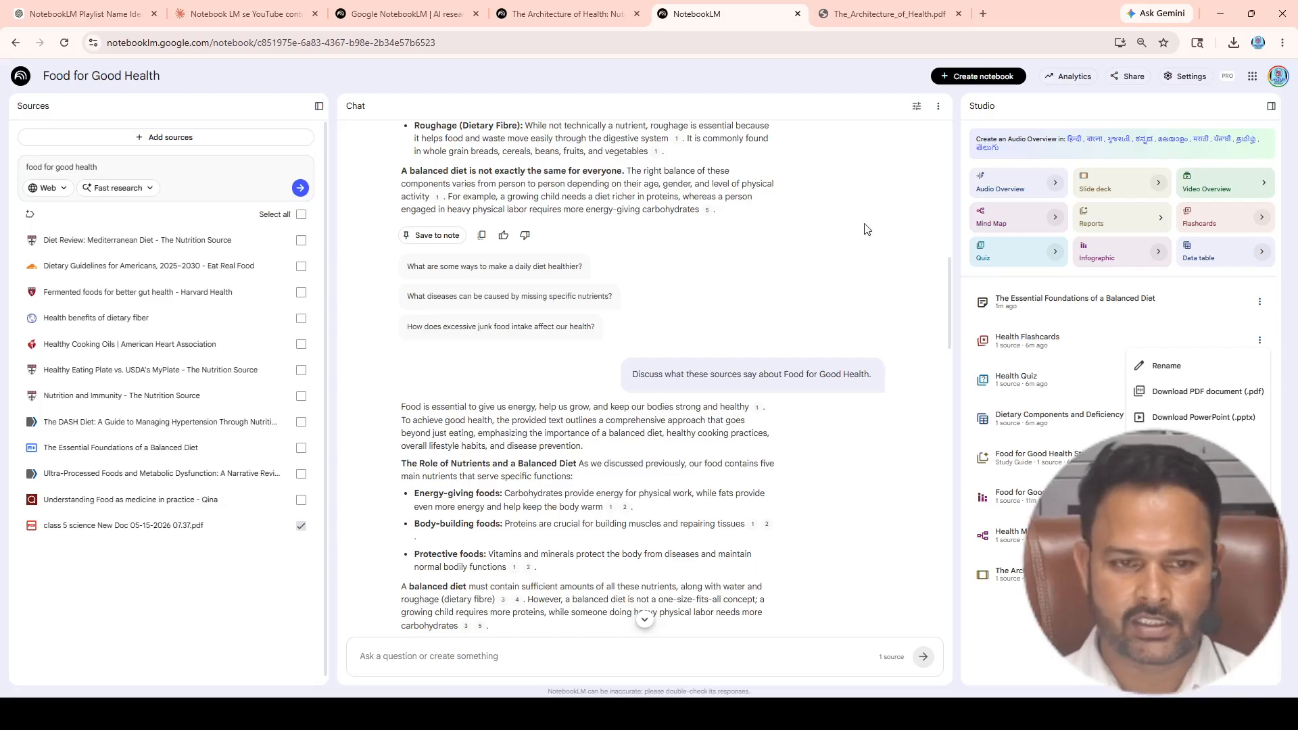
{"action": "left_click", "coordinate": [1057, 186]}
{"action": "left_click", "coordinate": [1055, 184]}
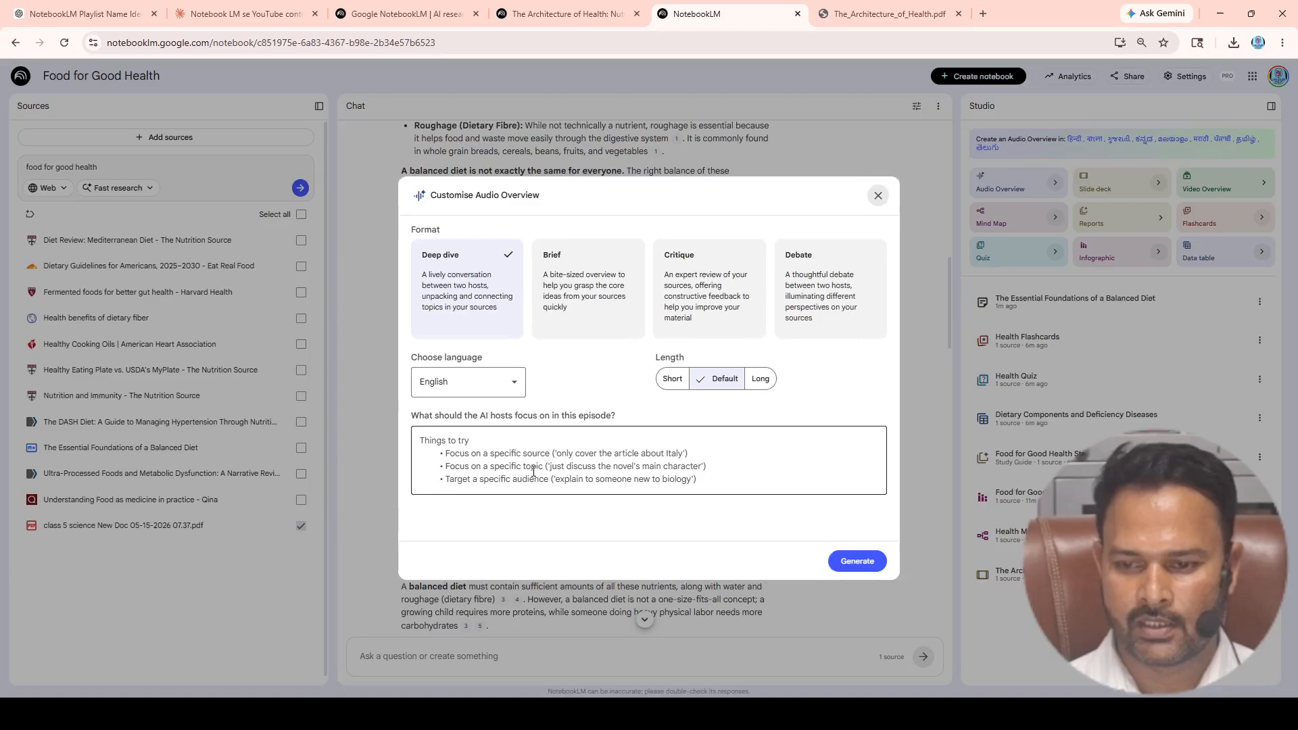
{"action": "left_click", "coordinate": [878, 192]}
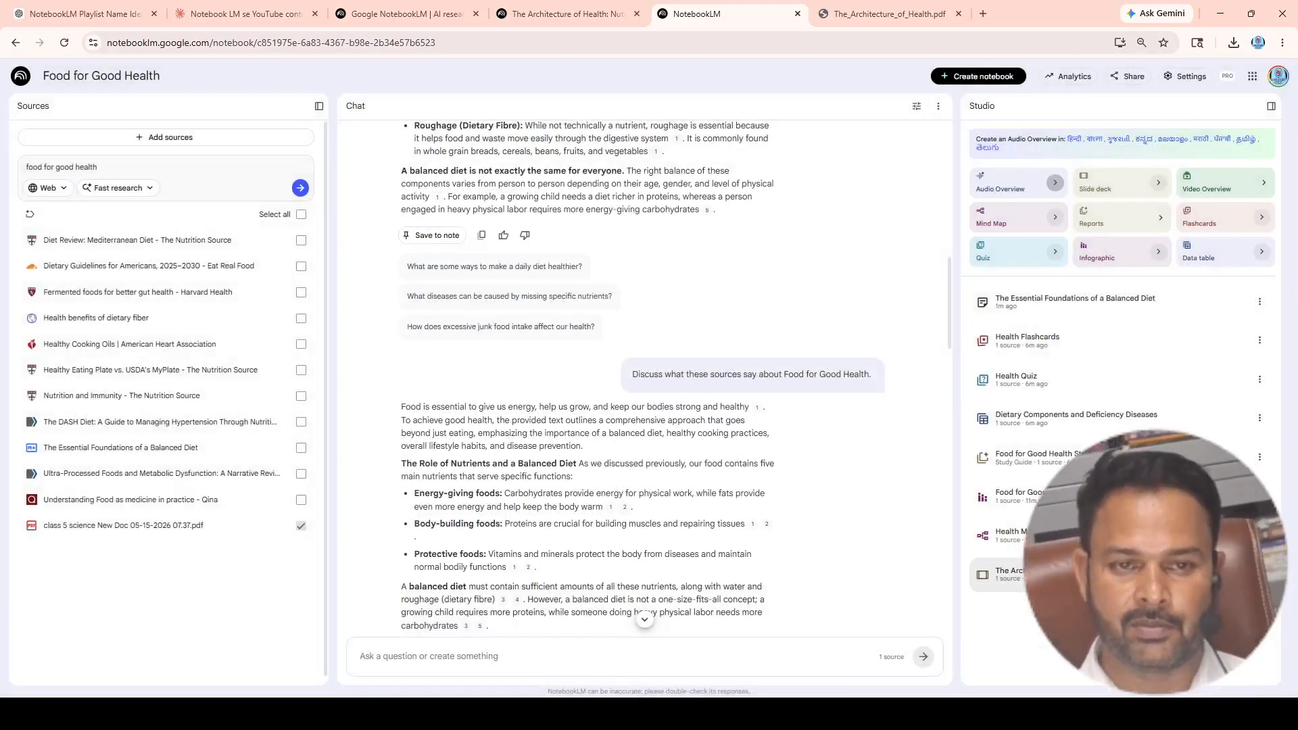
Step: Generate a Cinematic video overview in the Architecture of Health notebook, and review the video customisation options again
{"action": "left_click", "coordinate": [574, 12]}
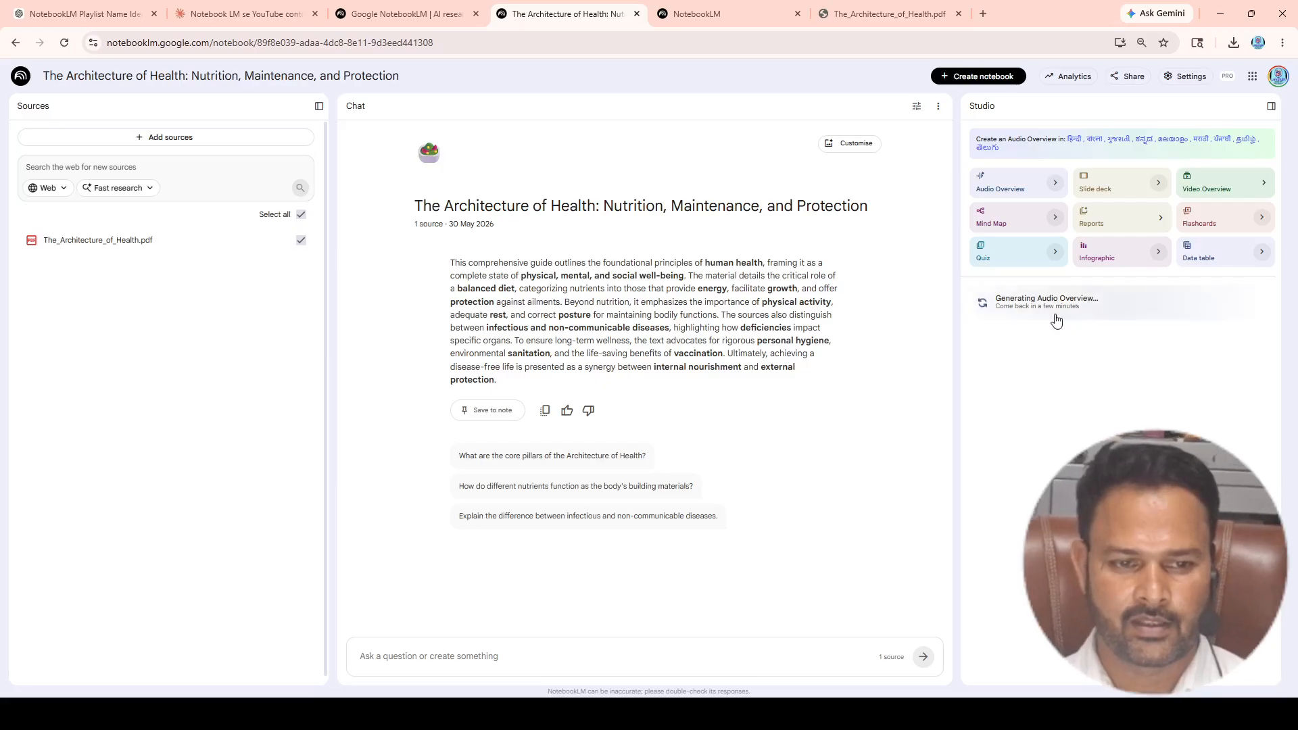
{"action": "left_click", "coordinate": [1264, 183]}
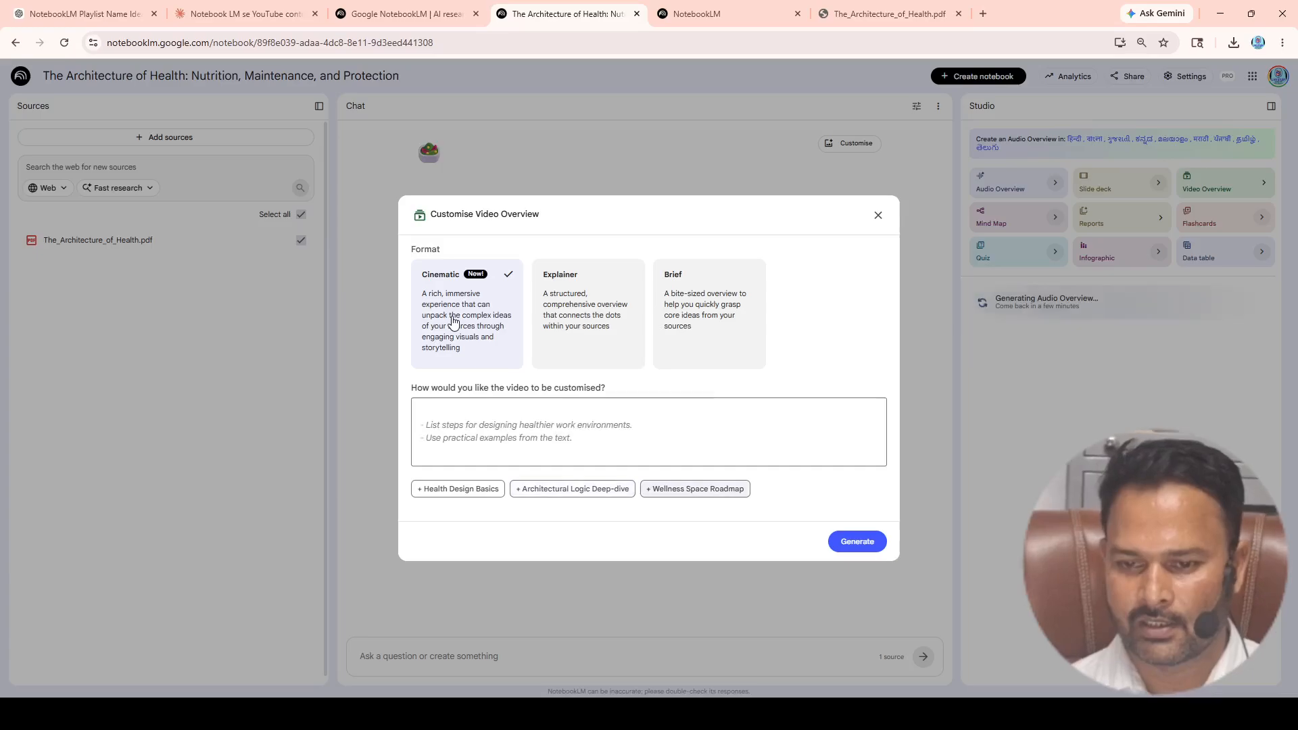
{"action": "left_click", "coordinate": [855, 541]}
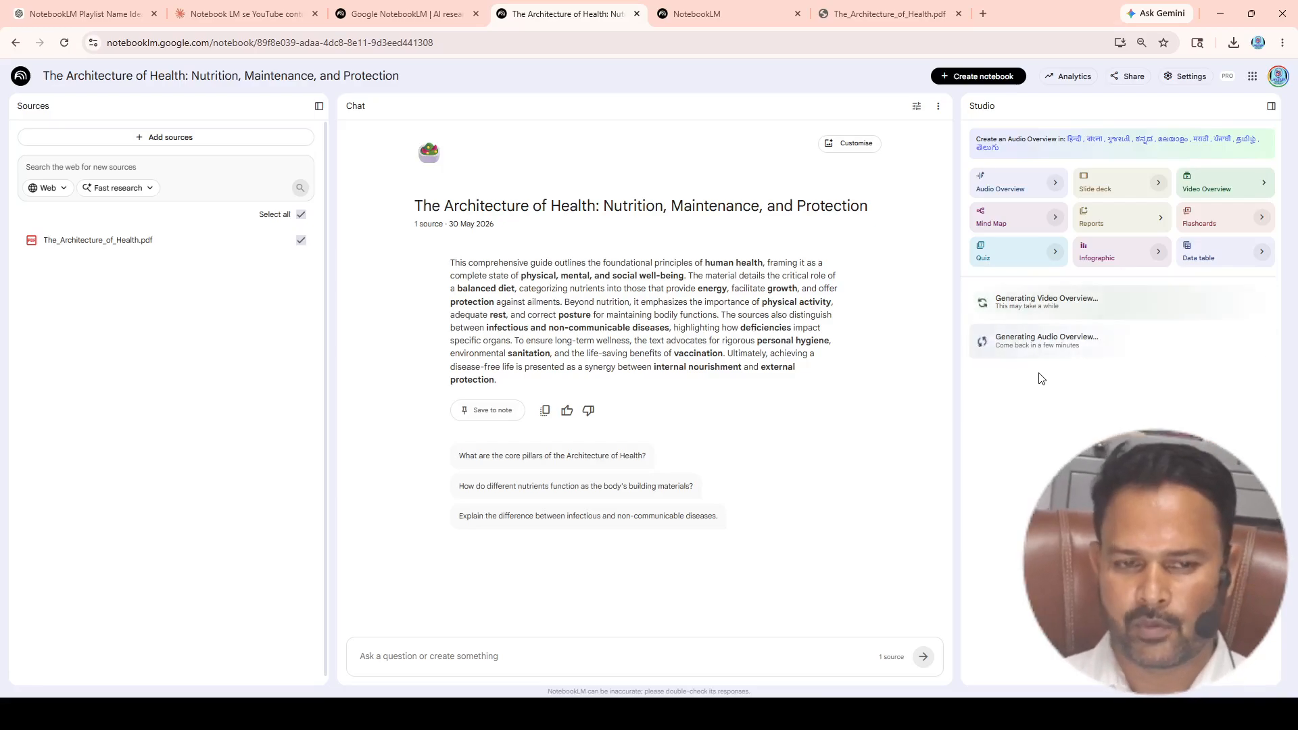
{"action": "left_click", "coordinate": [1265, 186]}
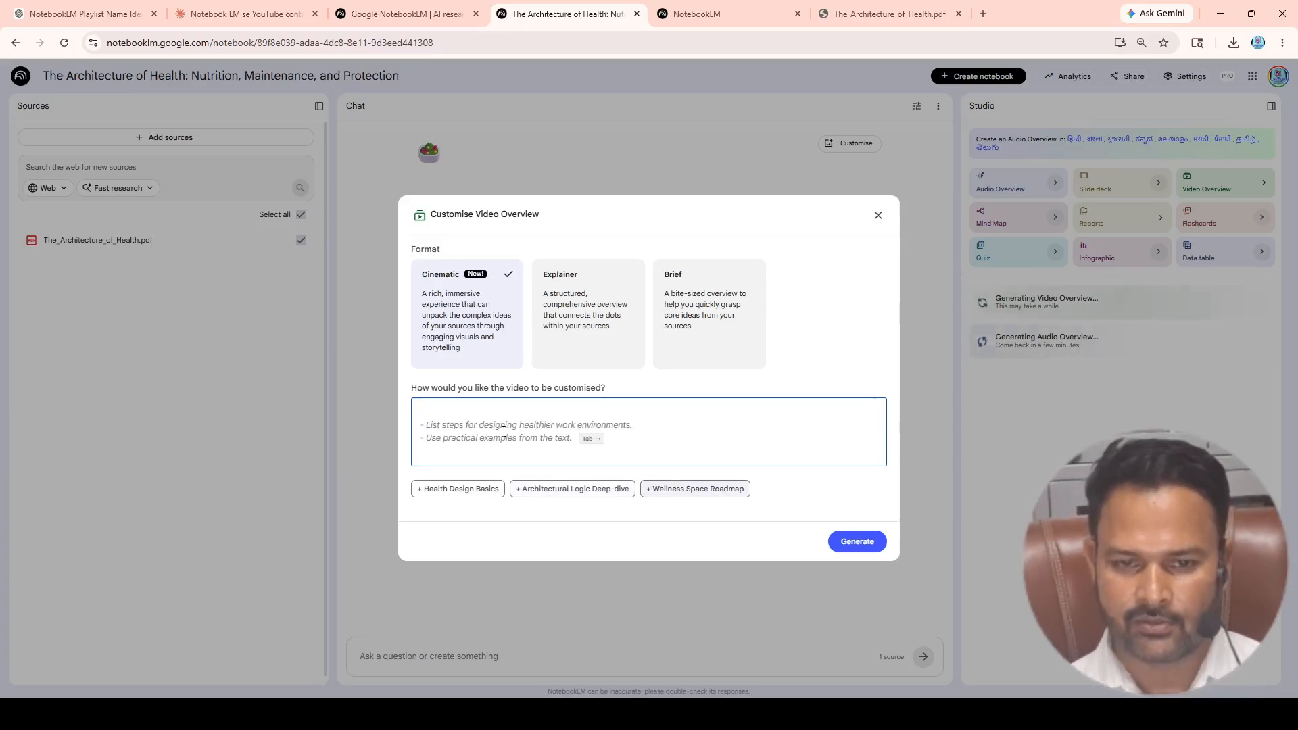
{"action": "left_click", "coordinate": [879, 216]}
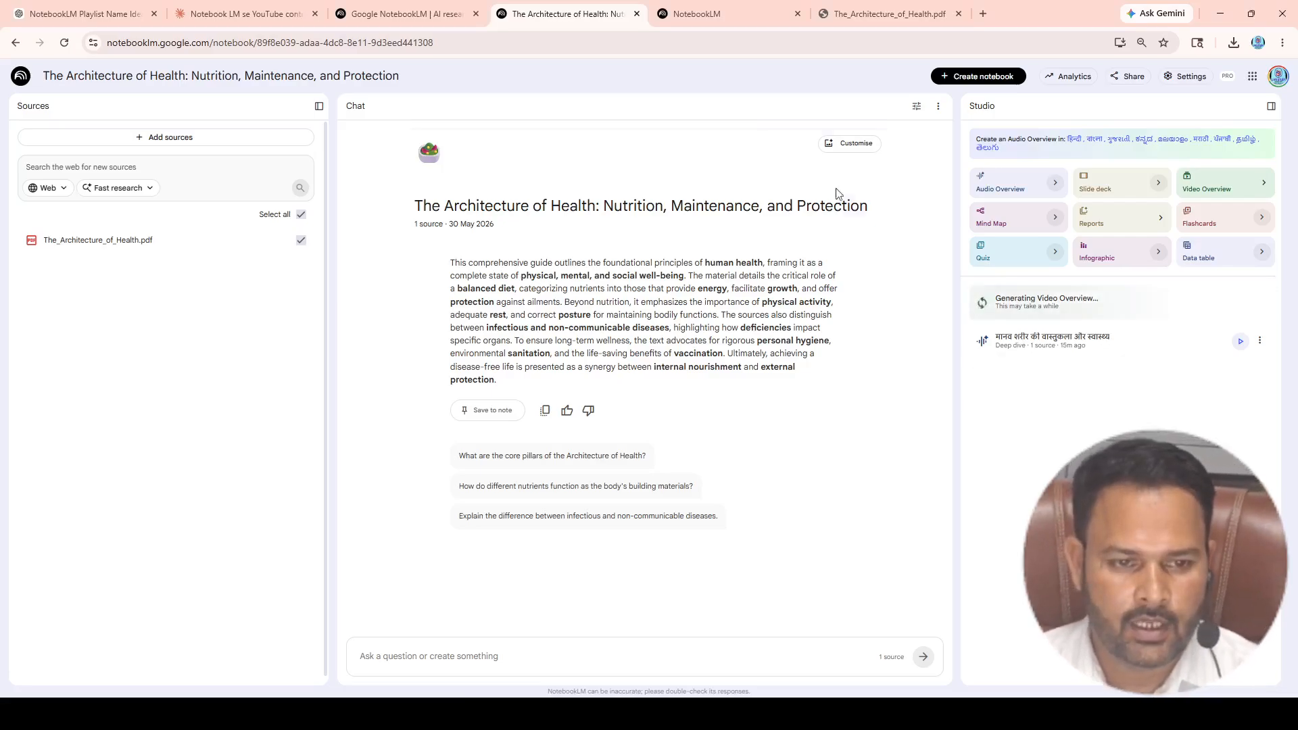
Step: Play the generated Hindi audio overview in the Architecture of Health notebook
{"action": "left_click", "coordinate": [1241, 343]}
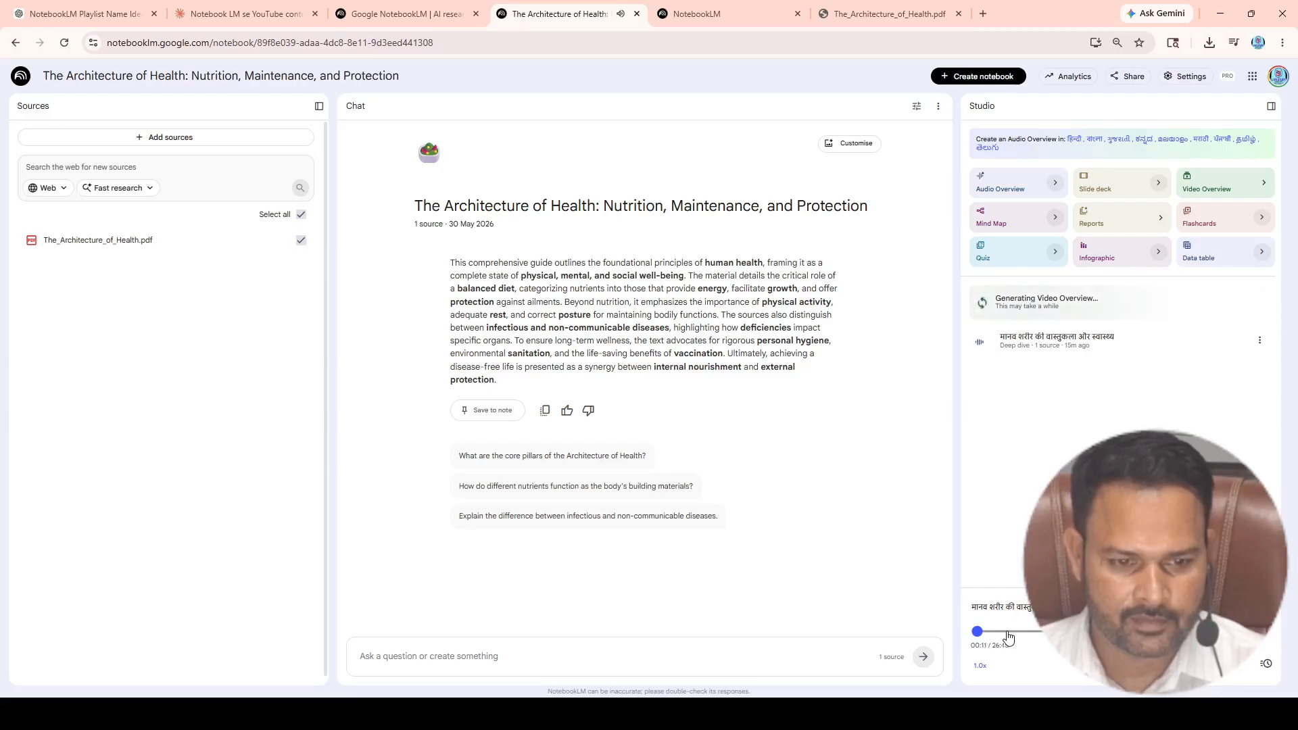
Step: Open The Architecture of Health slide deck in the Food for Good Health notebook and enlarge it
{"action": "left_click", "coordinate": [724, 8]}
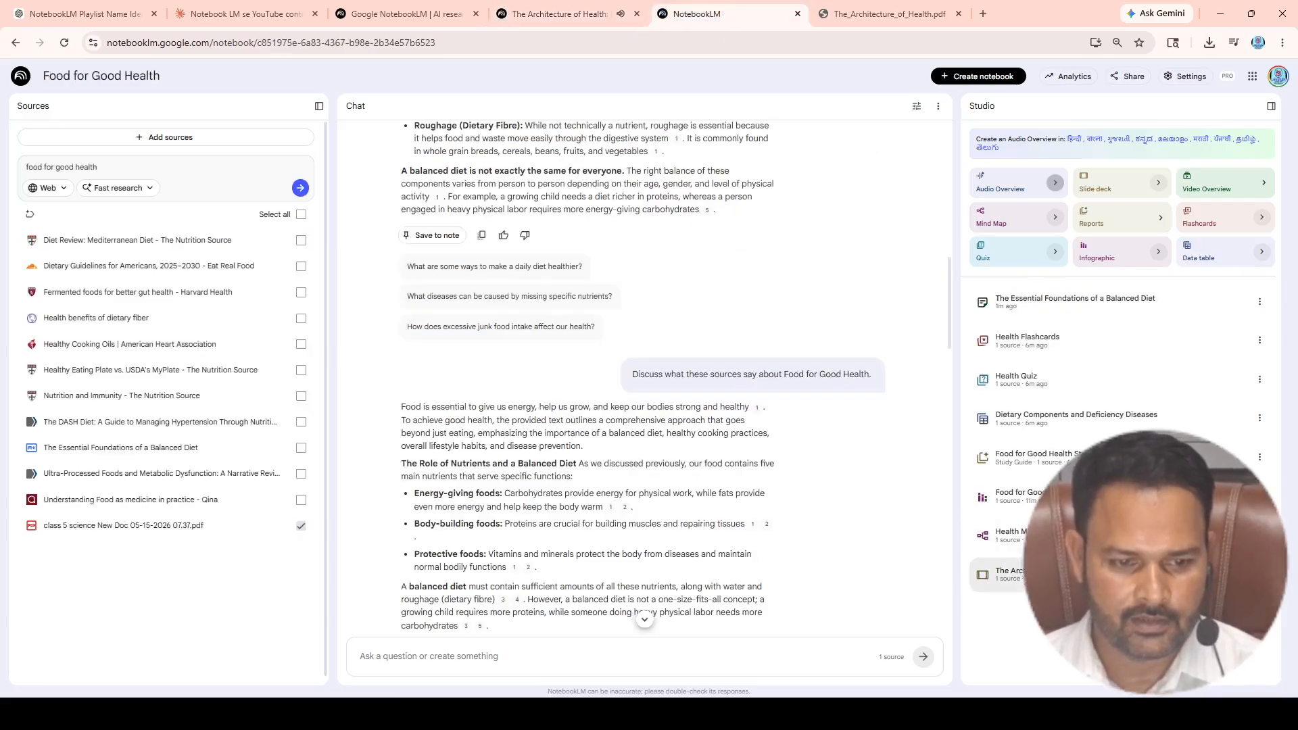
{"action": "left_click", "coordinate": [1001, 574]}
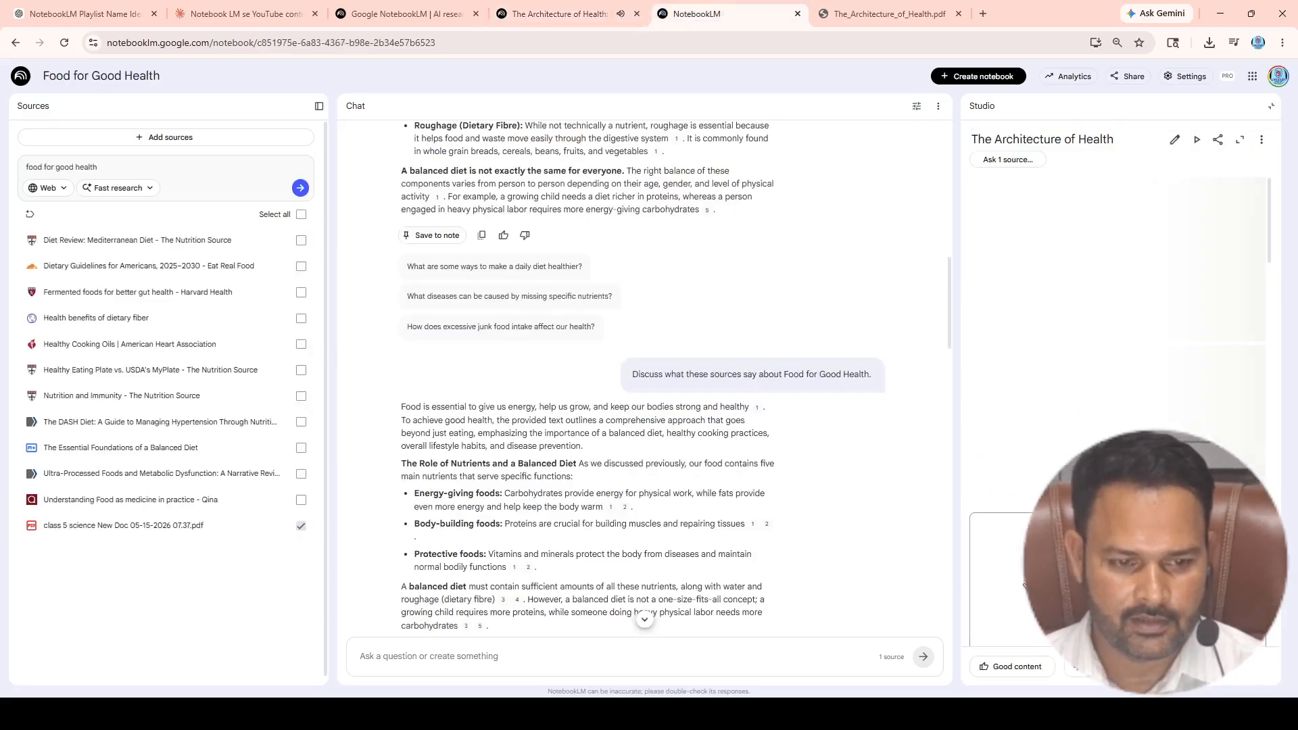
{"action": "left_click", "coordinate": [1241, 144]}
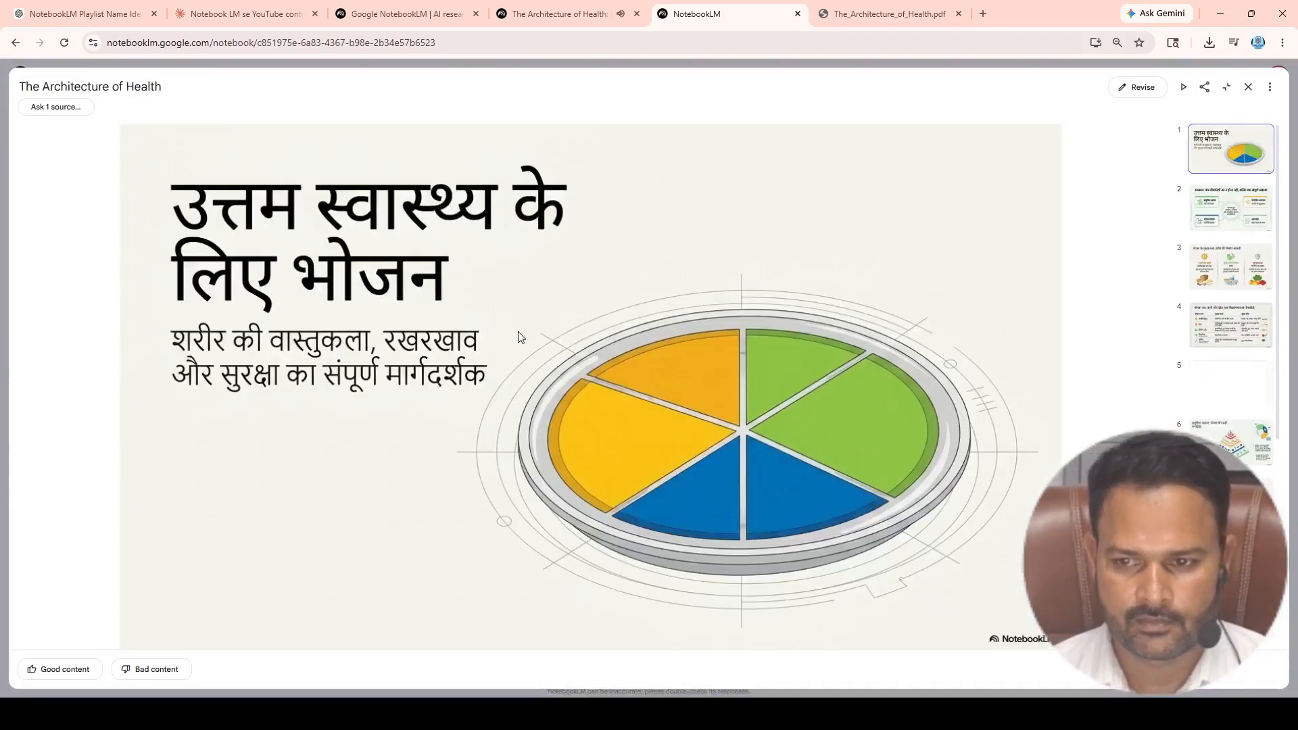